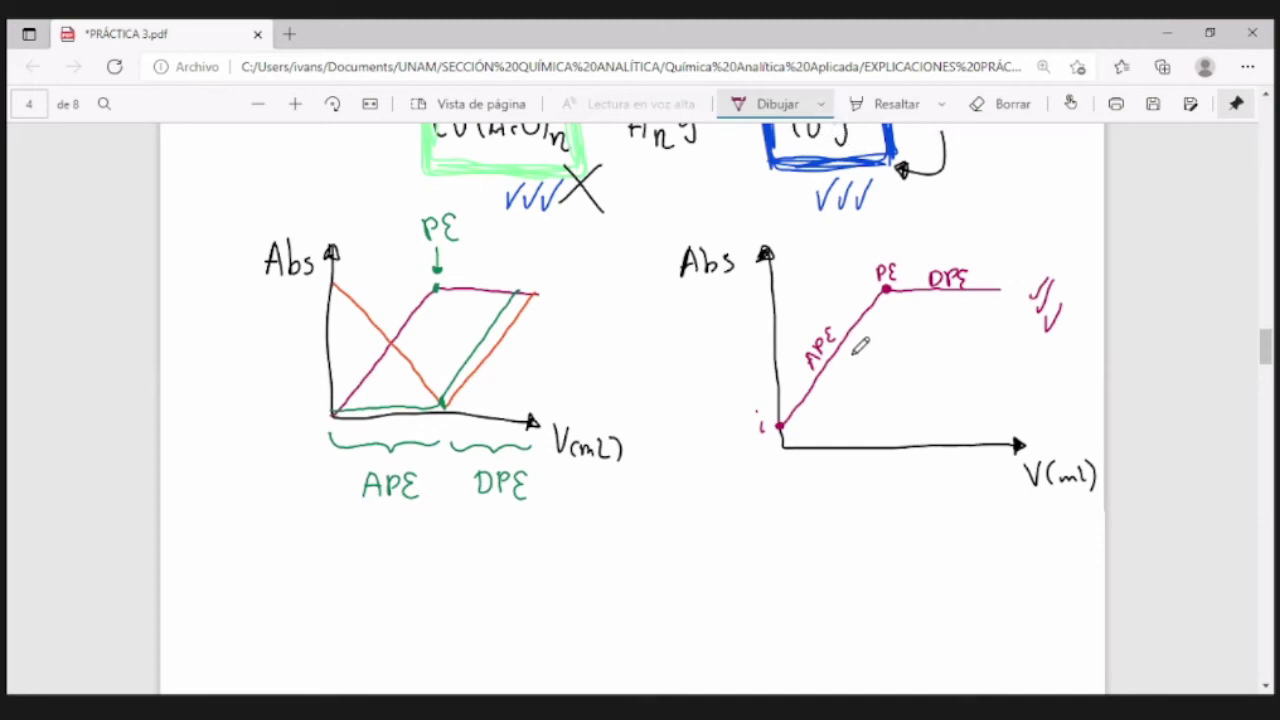
Examine the handwritten absorbance curves on page 4 and the flow diagram with the EDTA volume and absorbance table on page 5.
scroll(859, 346, down, 6)
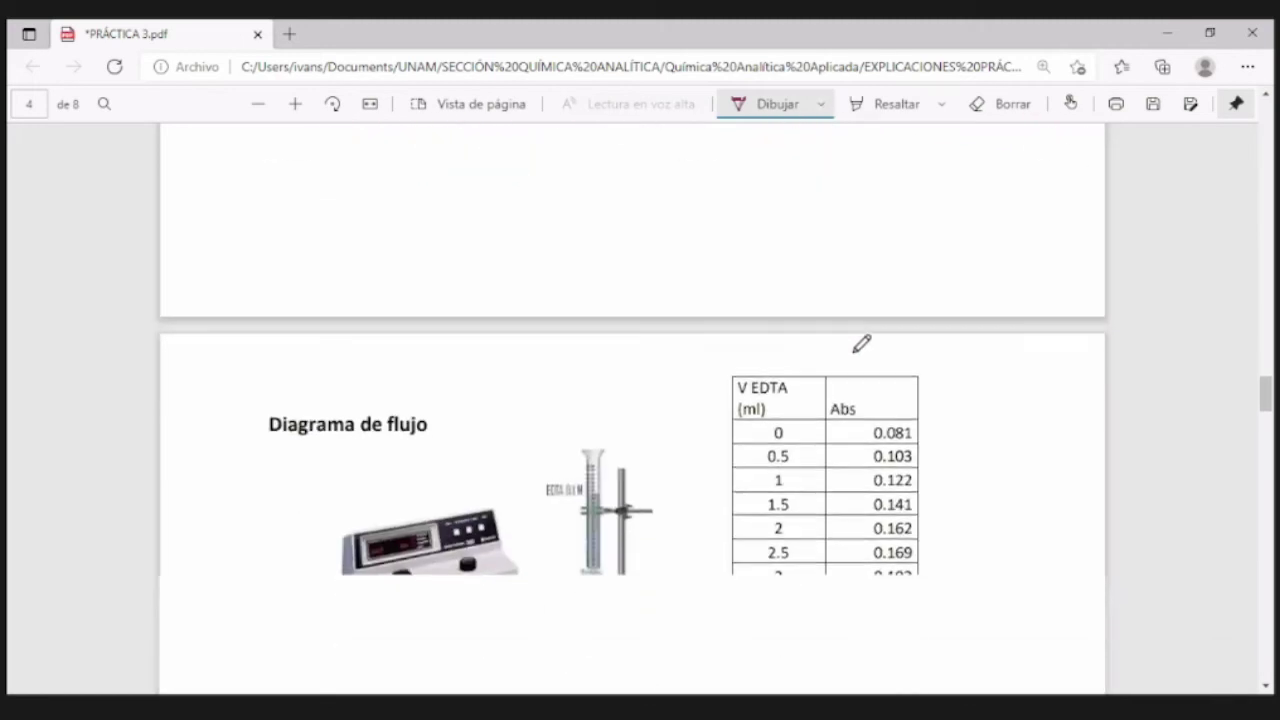
scroll(860, 343, up, 5)
scroll(861, 341, up, 5)
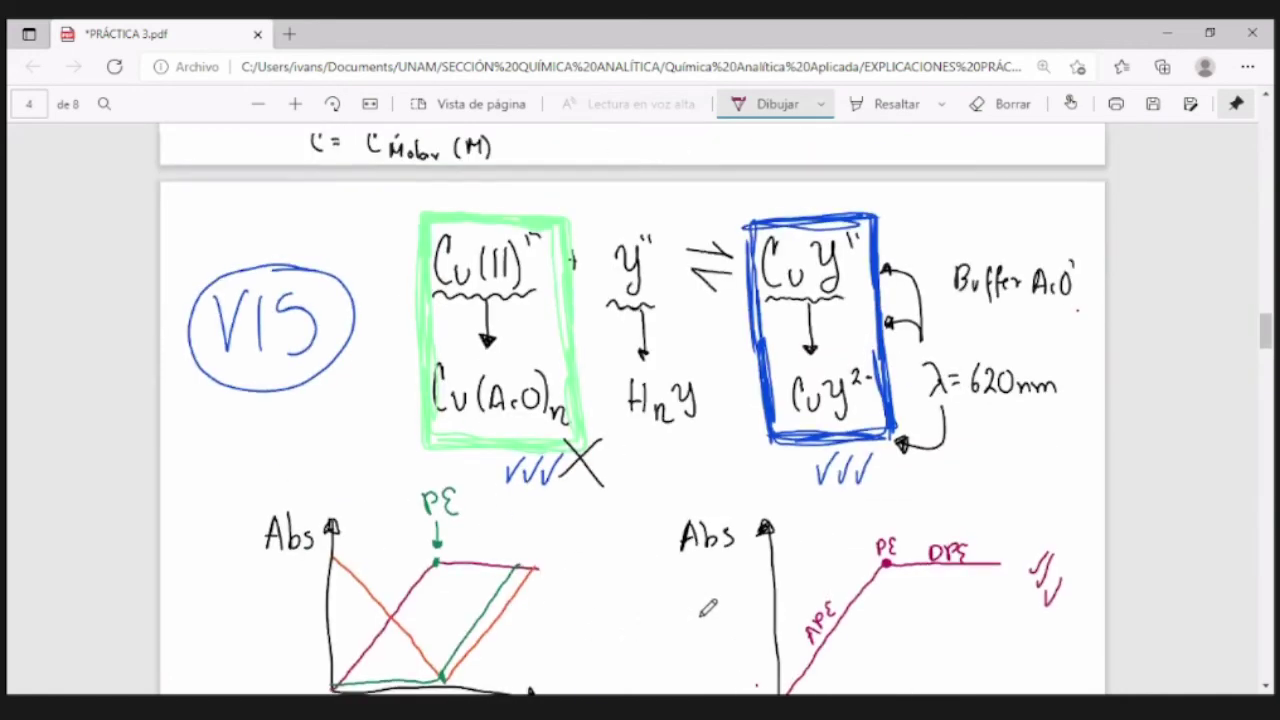
scroll(590, 428, down, 1)
scroll(607, 408, down, 8)
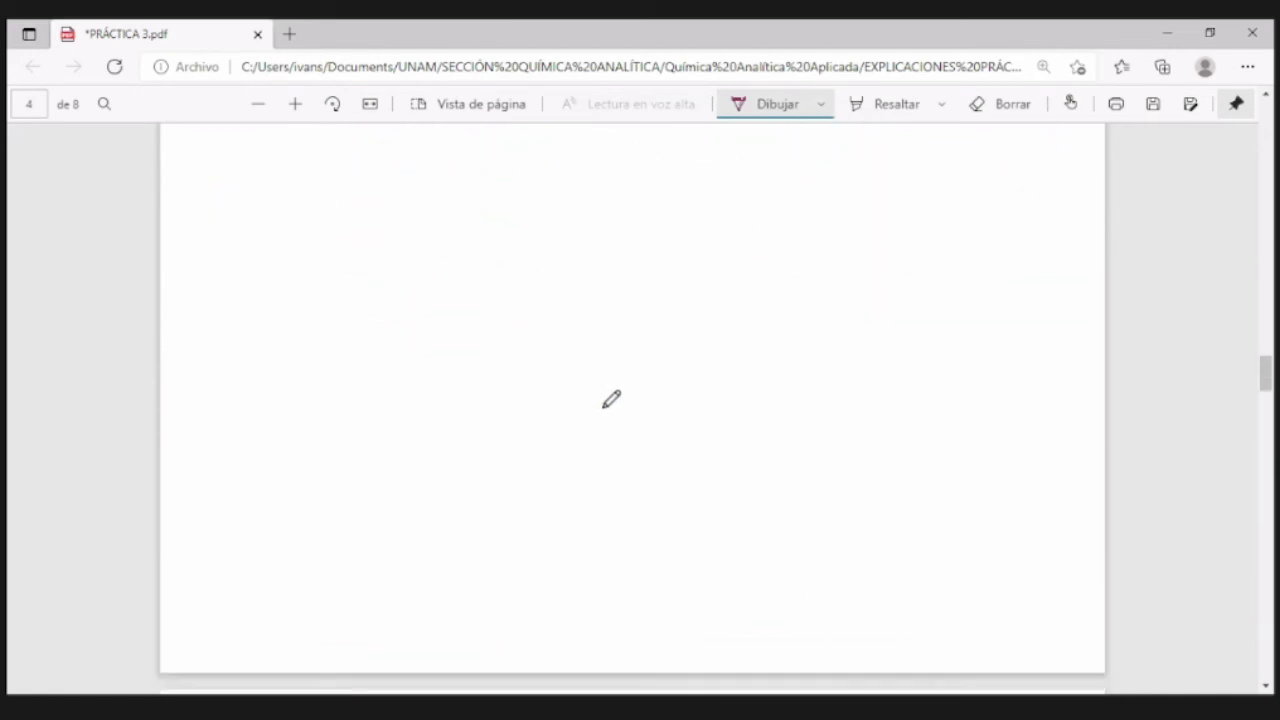
scroll(600, 170, down, 3)
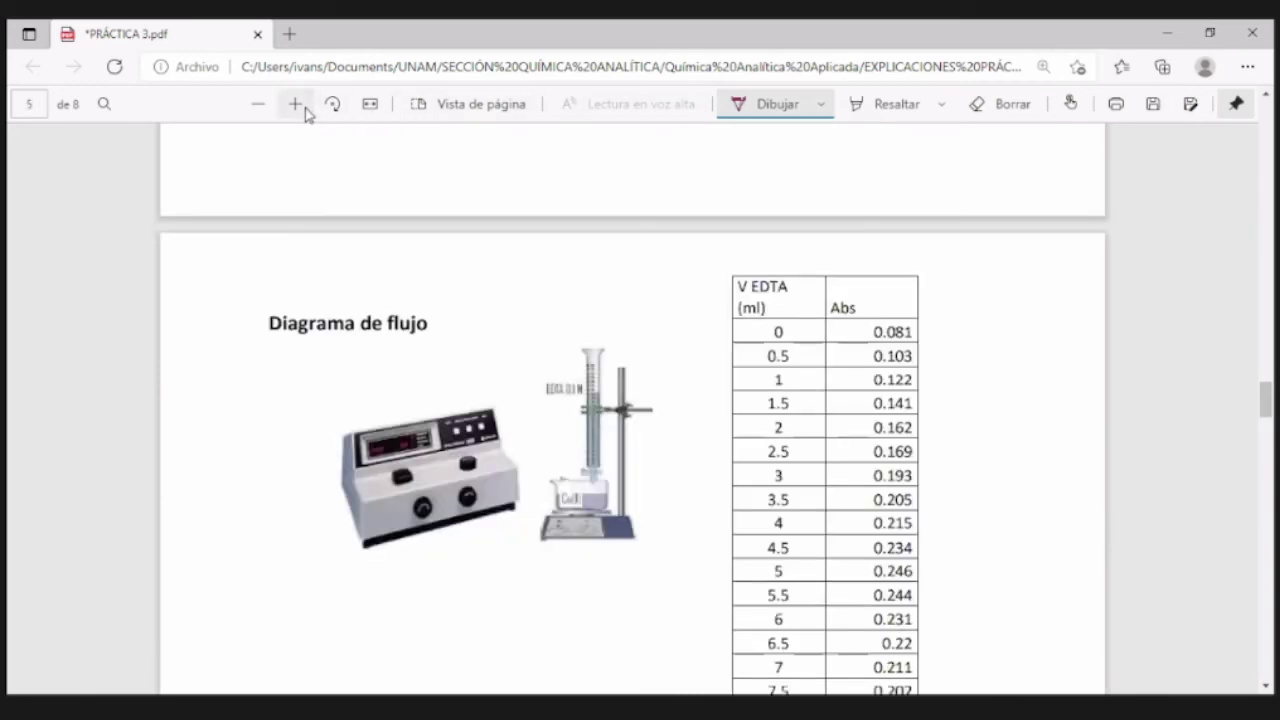
click(305, 113)
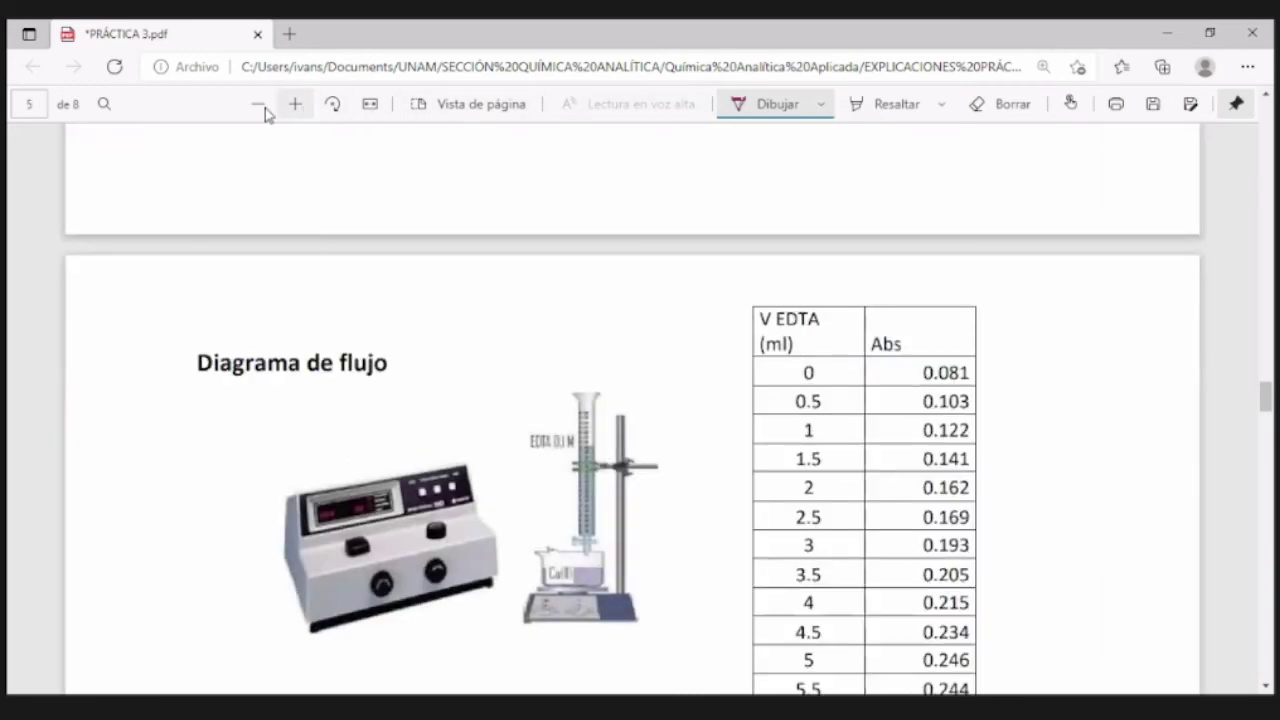
click(265, 108)
scroll(574, 507, down, 1)
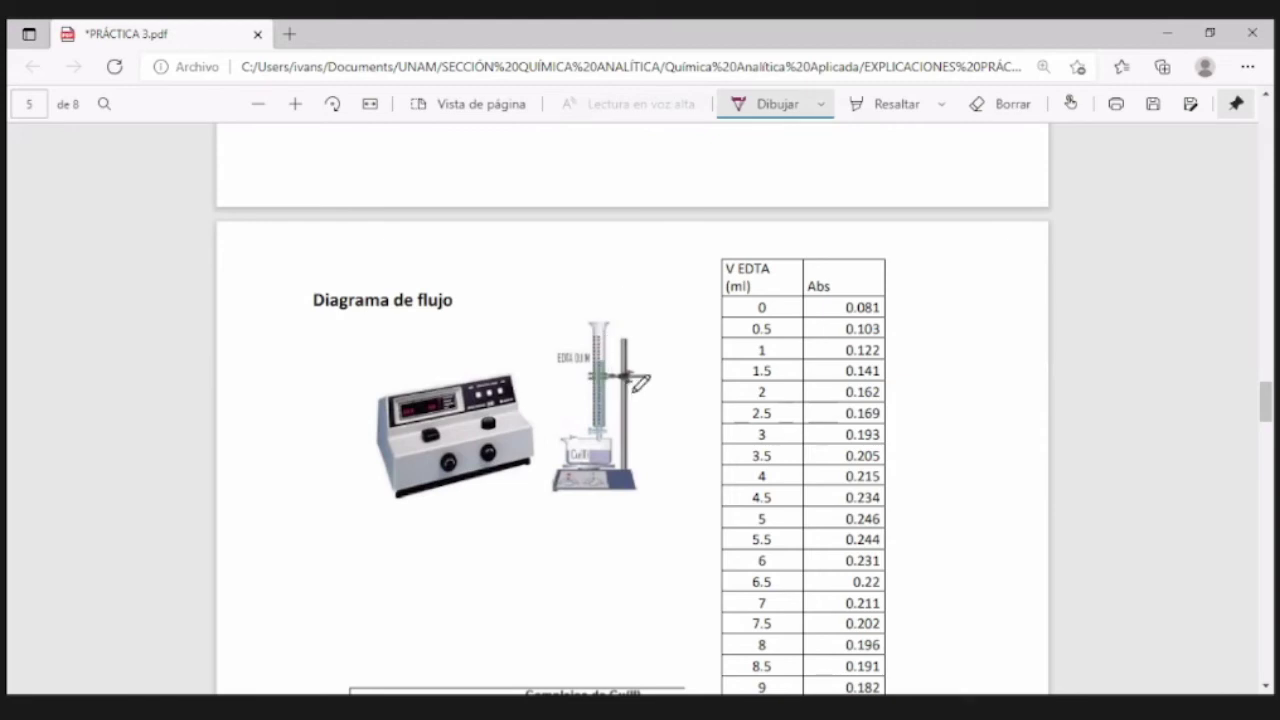
scroll(800, 260, down, 1)
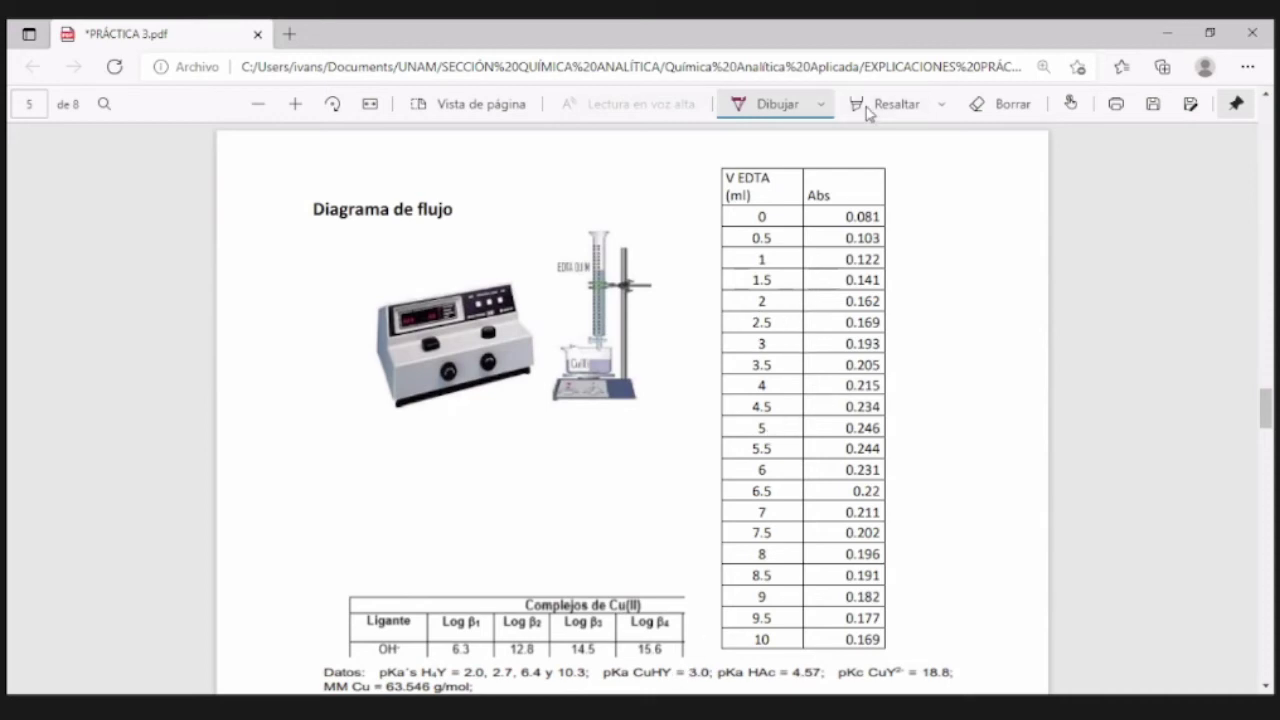
Switch to the Excel results workbook and insert a straight-line scatter chart with markers from the EDTA volume and absorbance data in B5:C25.
key(alt+Tab)
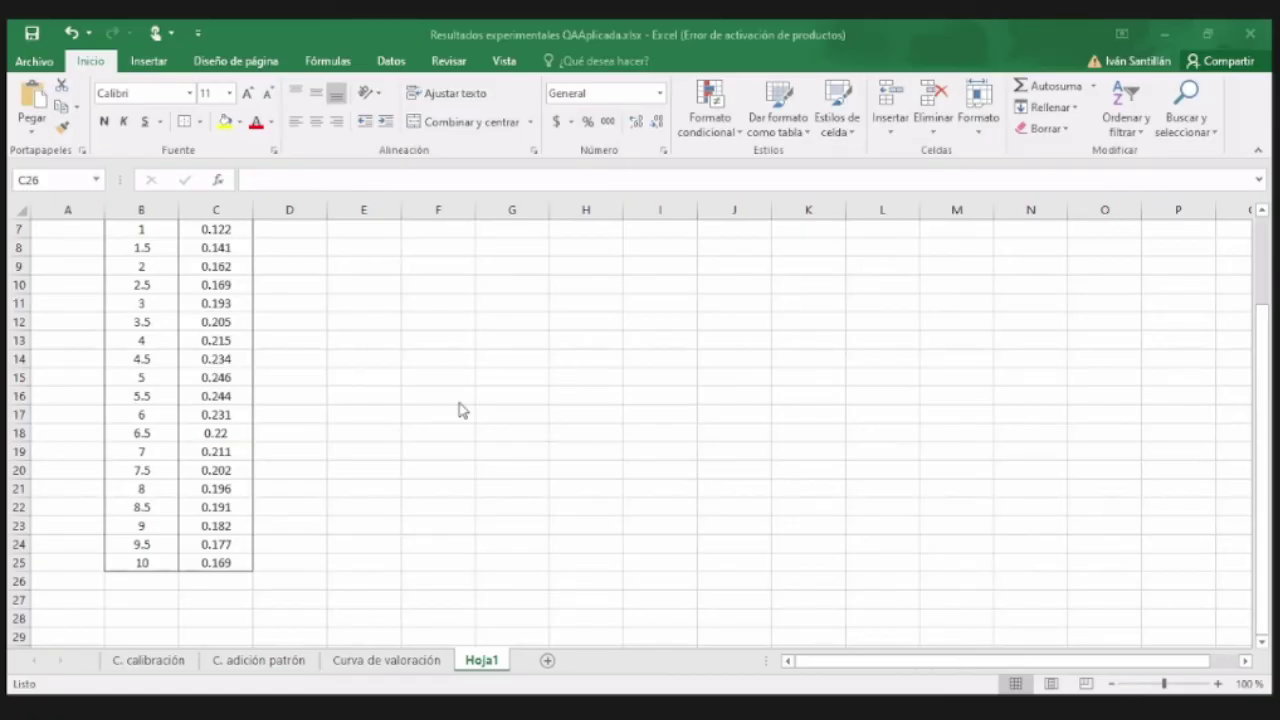
scroll(359, 327, up, 1)
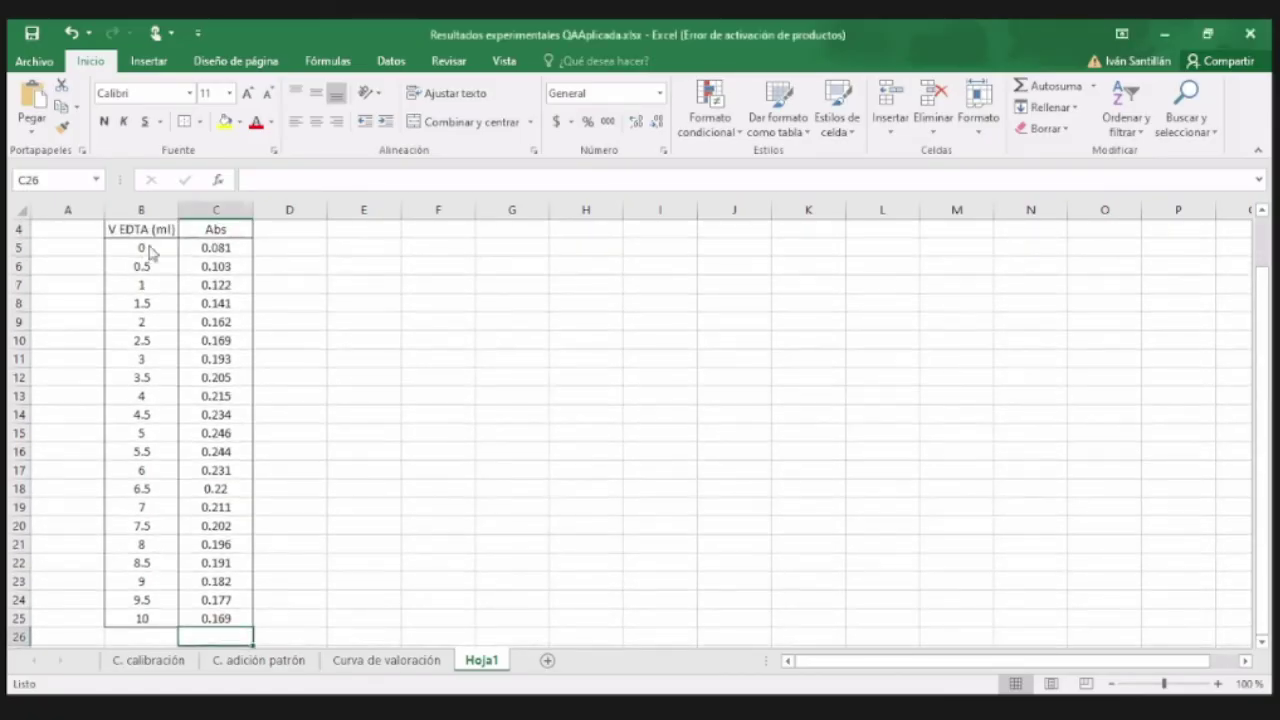
click(143, 252)
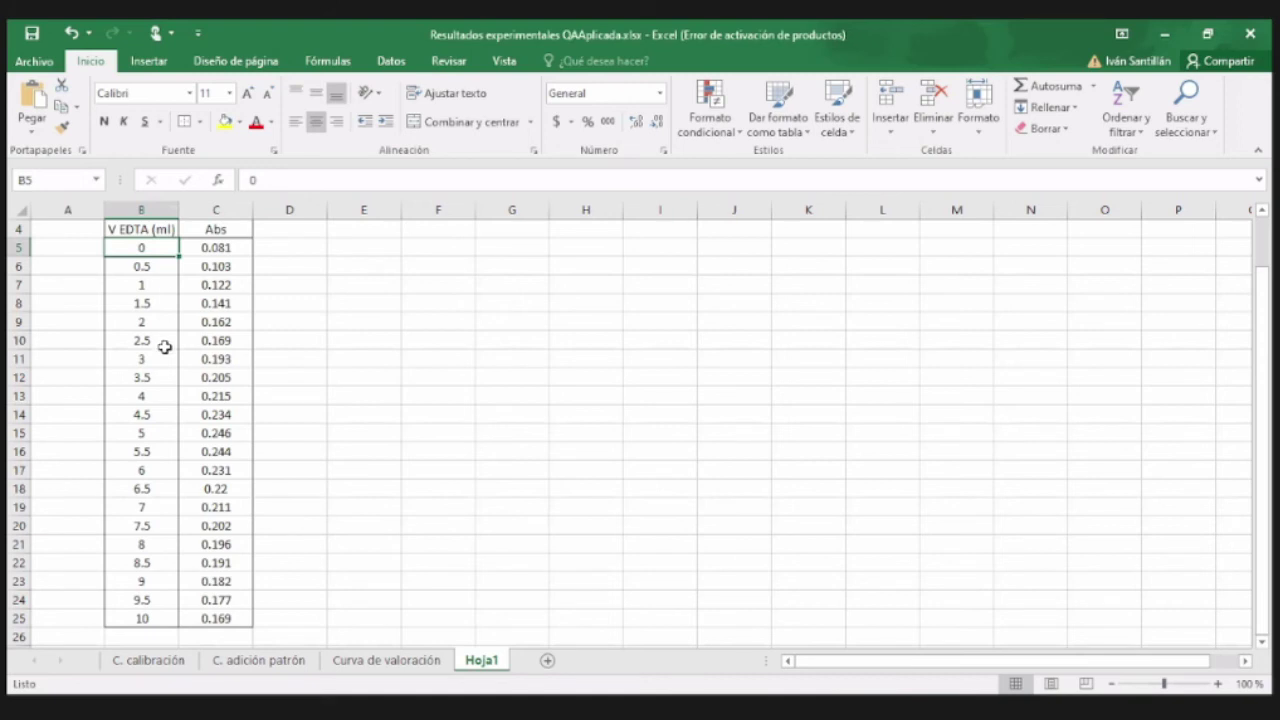
drag(175, 250, 206, 618)
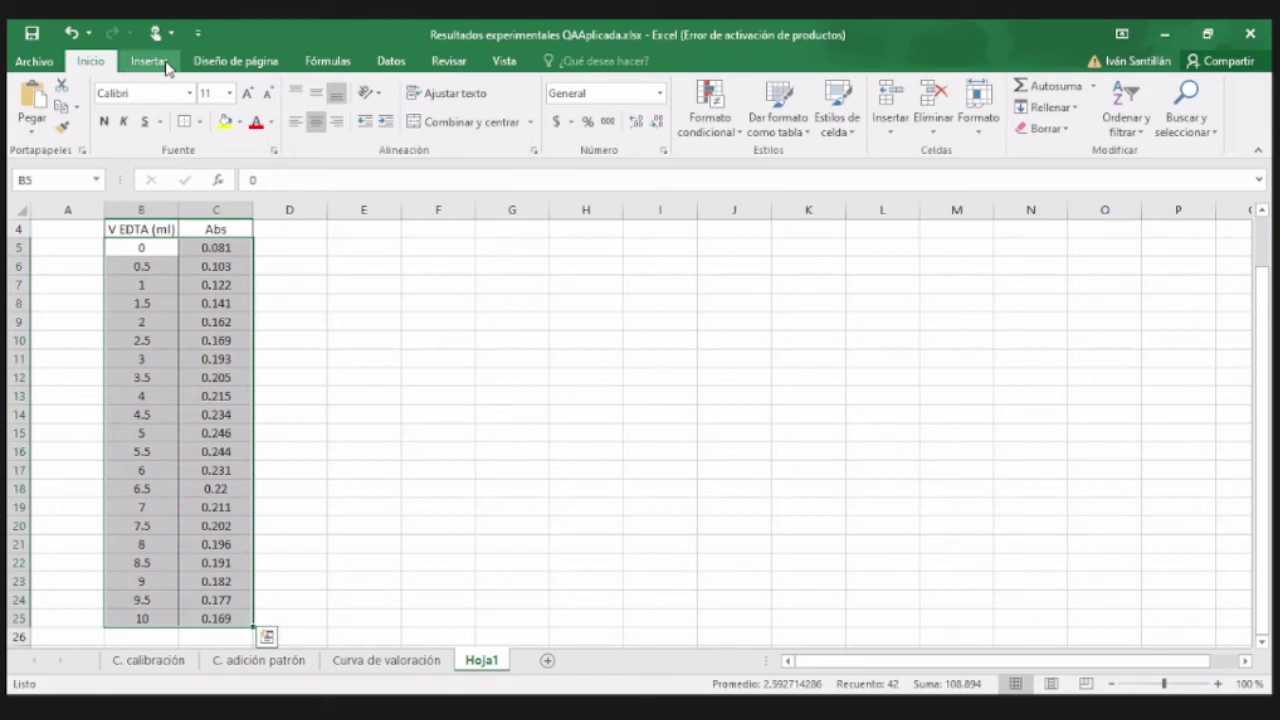
scroll(661, 152, down, 1)
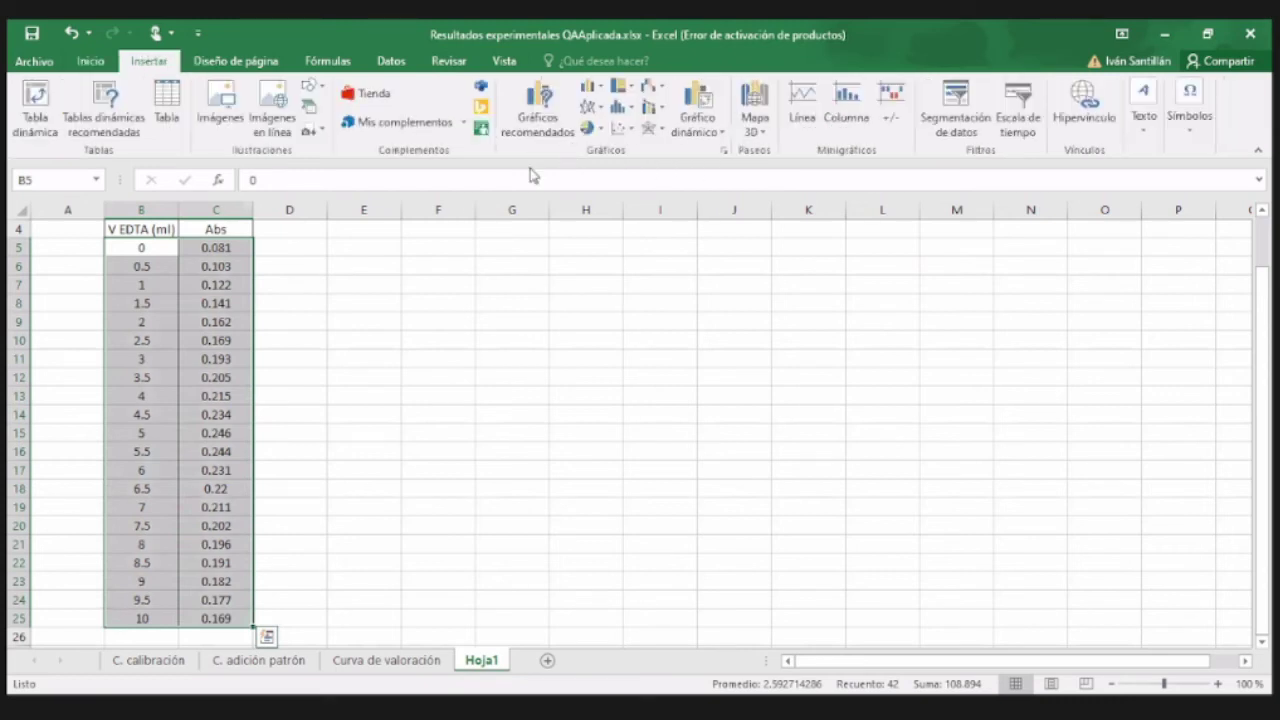
click(628, 136)
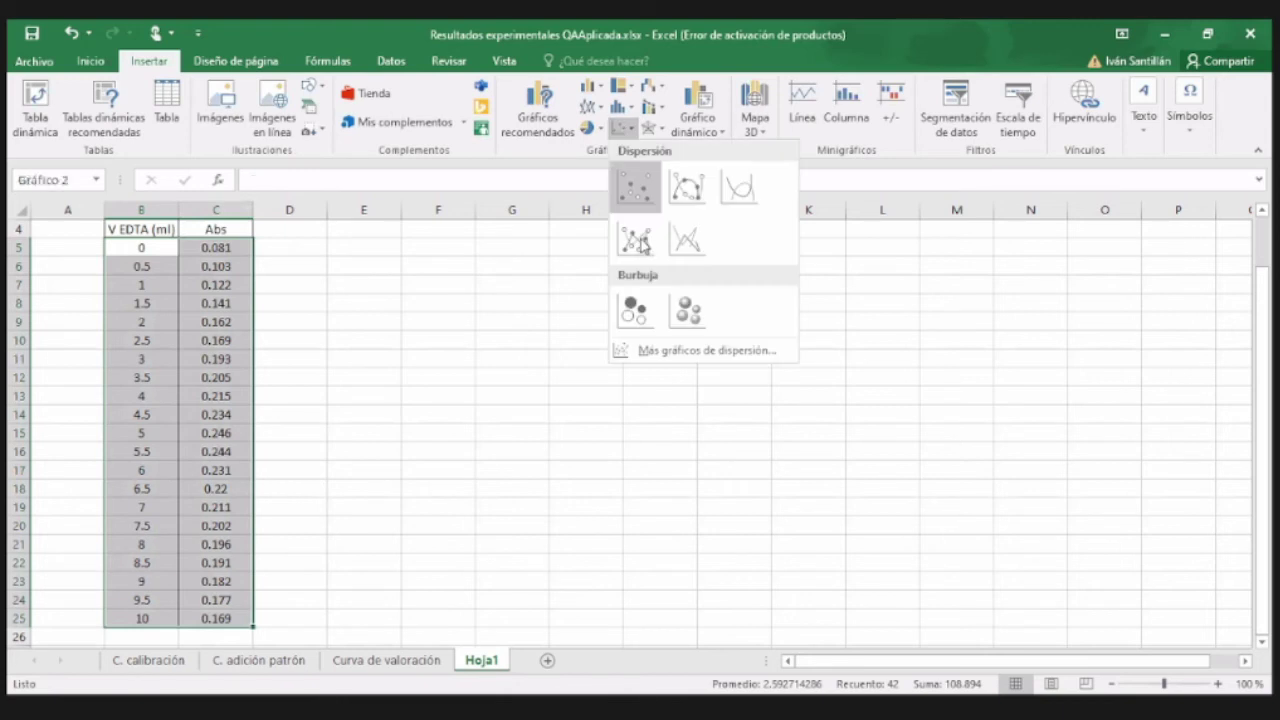
click(638, 238)
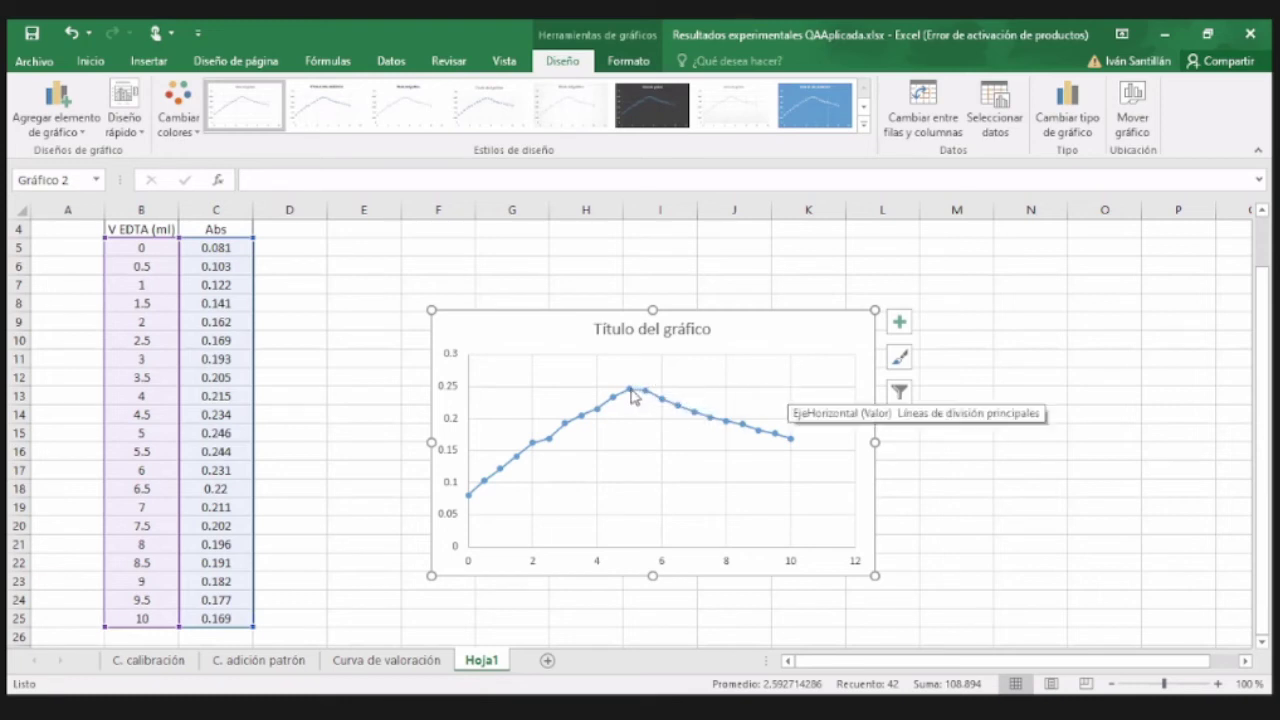
mouse_move(795, 452)
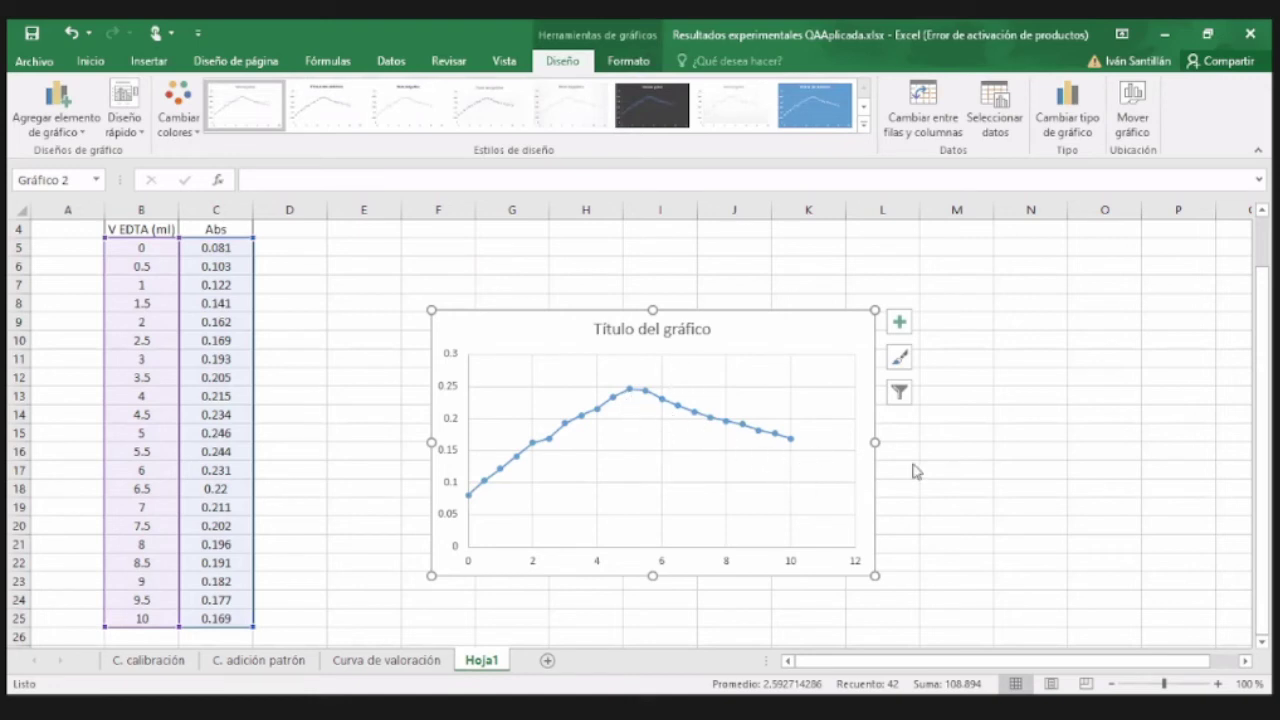
click(975, 437)
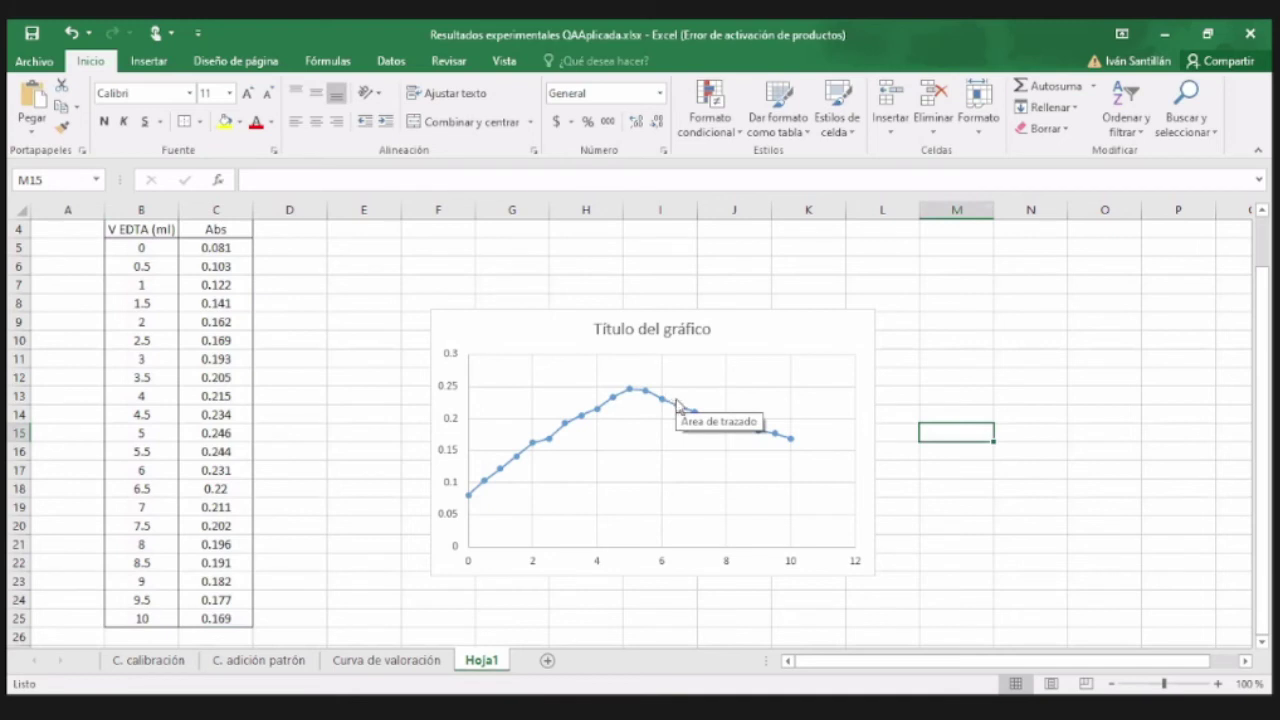
Move the absorbance chart away from the data table so it covers about columns K to P.
mouse_move(673, 410)
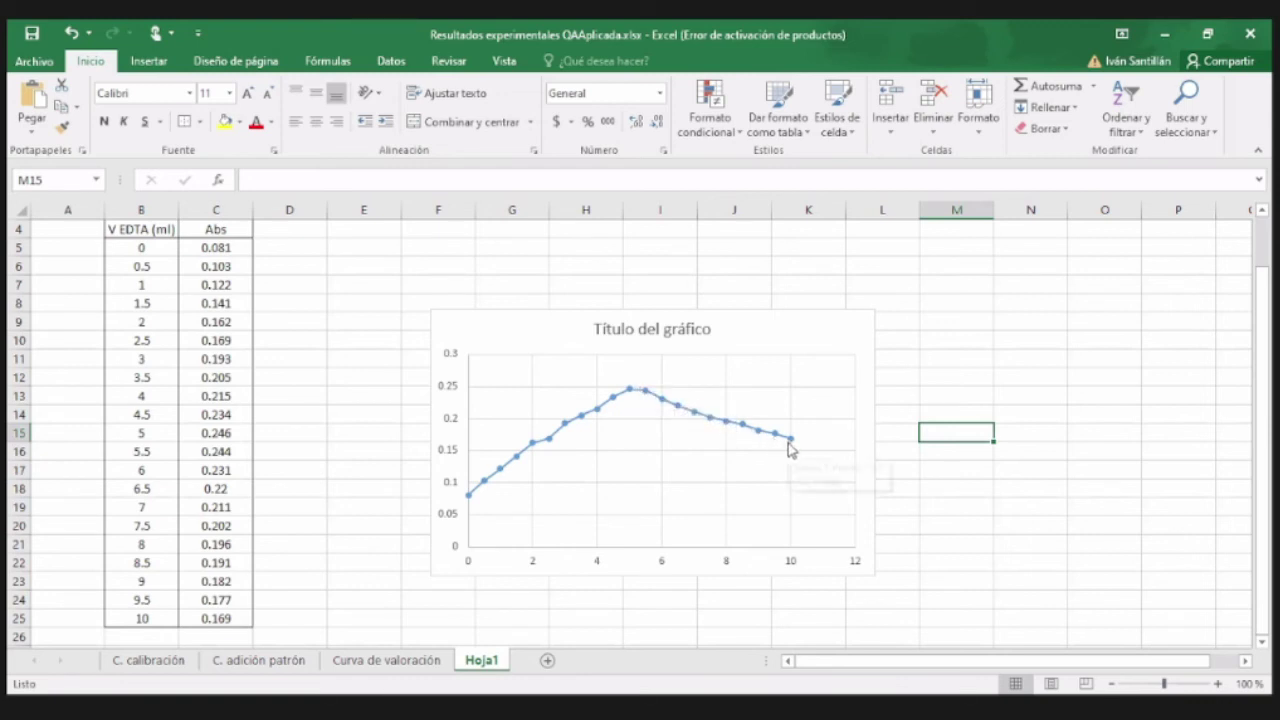
mouse_move(788, 442)
click(640, 340)
mouse_move(730, 333)
mouse_down()
mouse_move(657, 337)
mouse_move(730, 330)
mouse_up()
drag(871, 280, 706, 387)
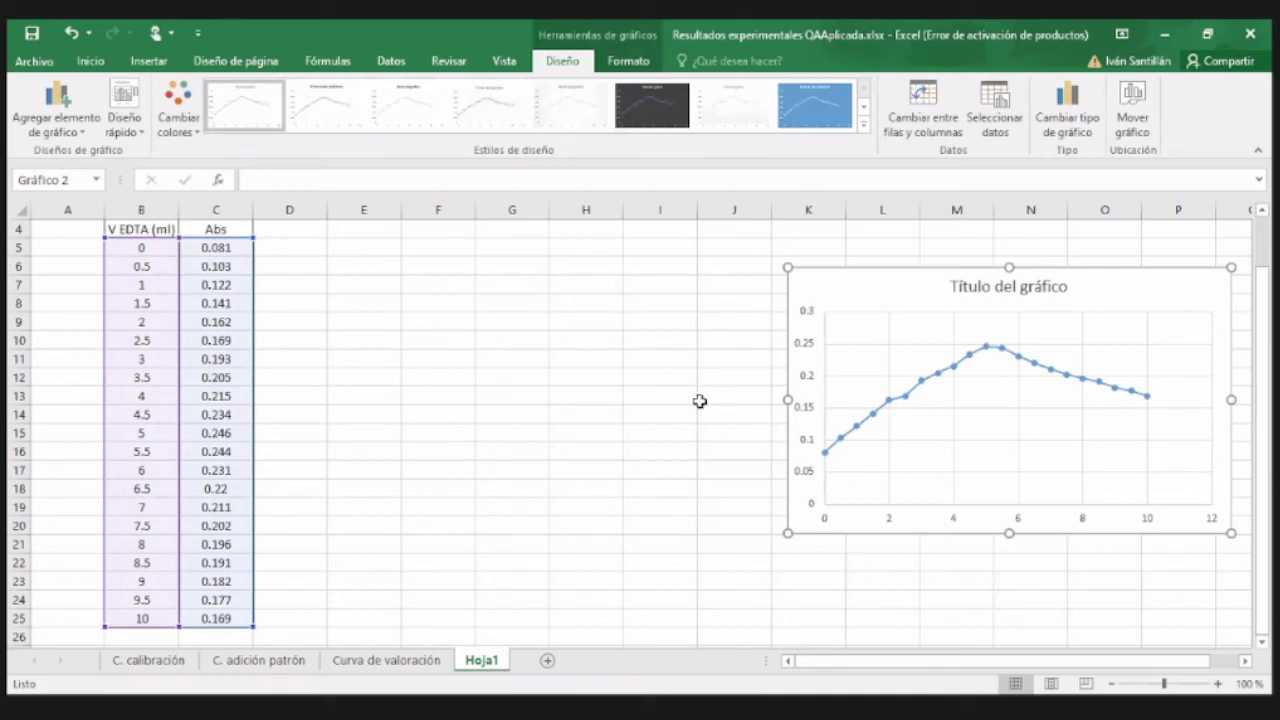
scroll(703, 400, up, 3)
scroll(705, 408, down, 2)
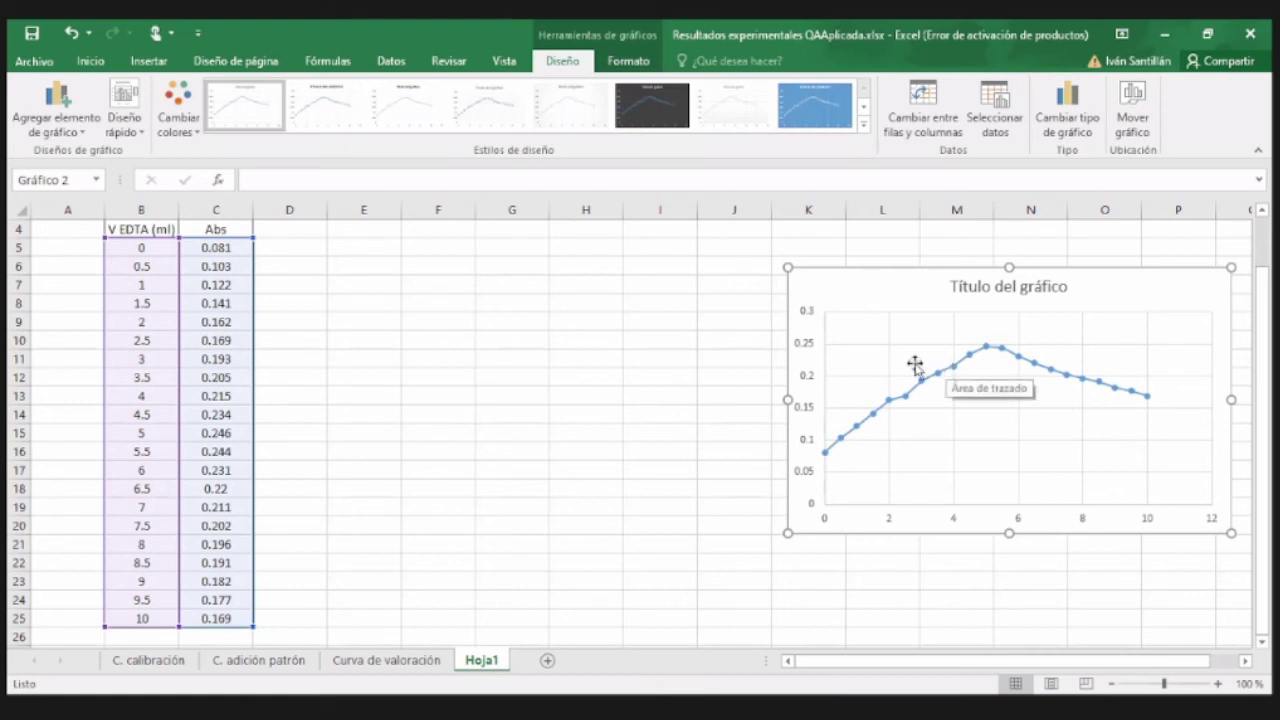
Enter the column header FC in cell D4, beside the Abs header.
click(286, 236)
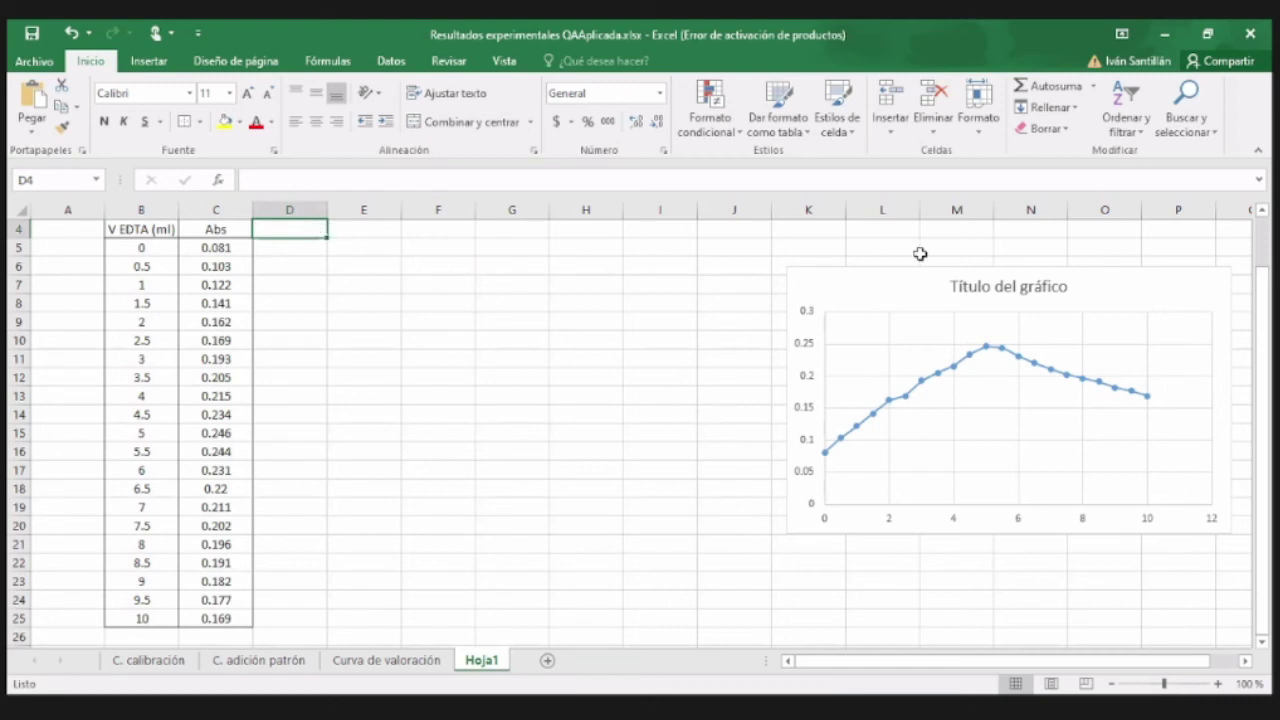
text(F)
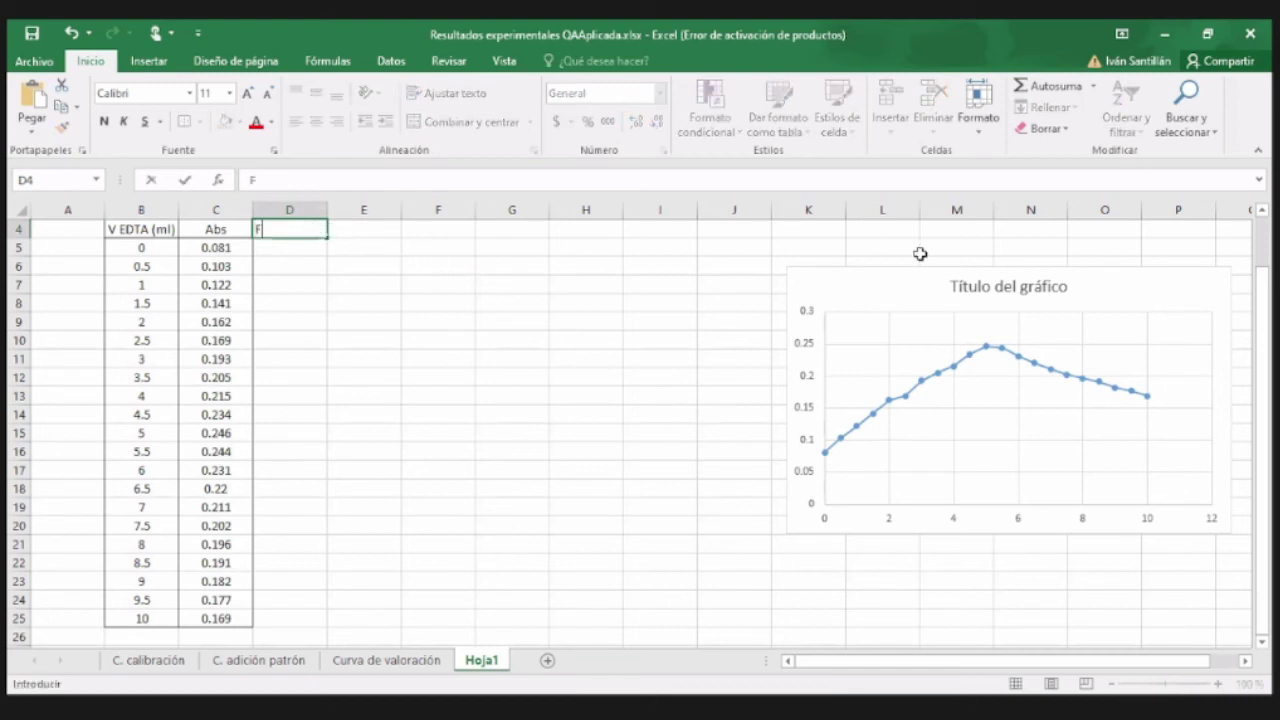
text(C=)
key(BackSpace)
key(Return)
Enter the note "Vinicial= volumen del sistema a 0ml de valorante" in cell J23 below the chart.
scroll(640, 483, down, 2)
click(724, 471)
text(Vi)
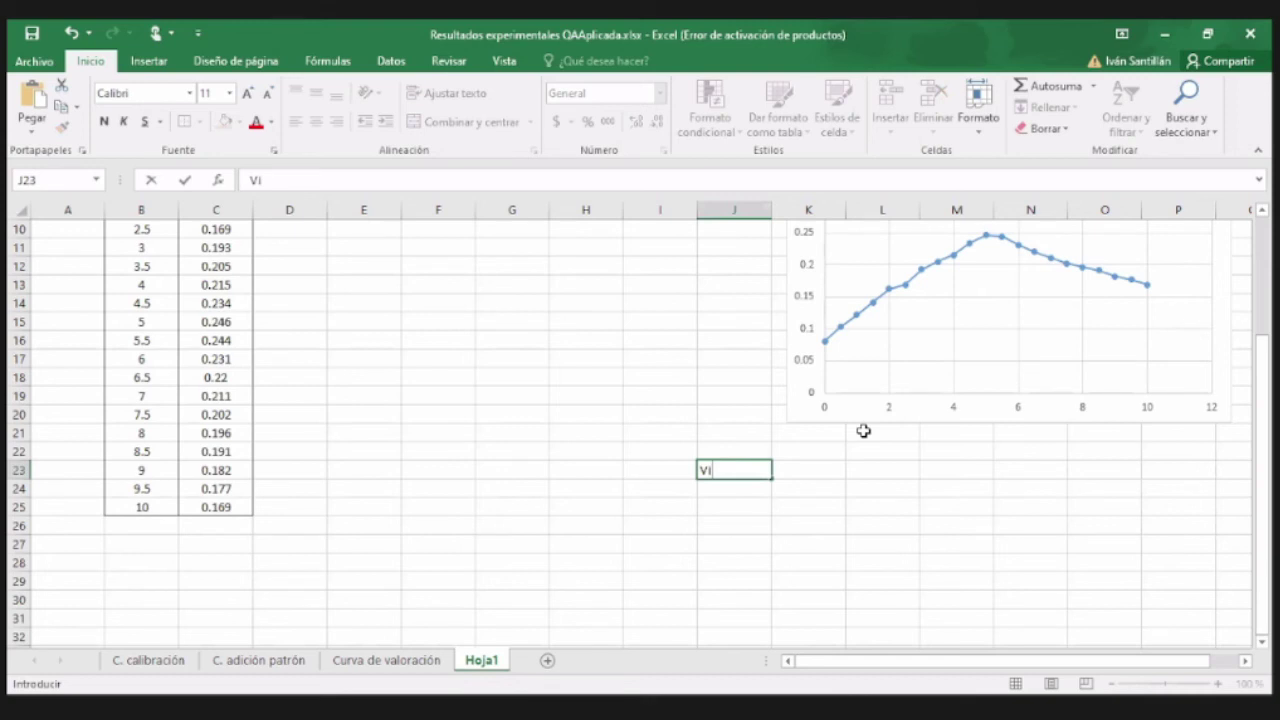
text(nicial= volum)
key(BackSpace)
key(BackSpace)
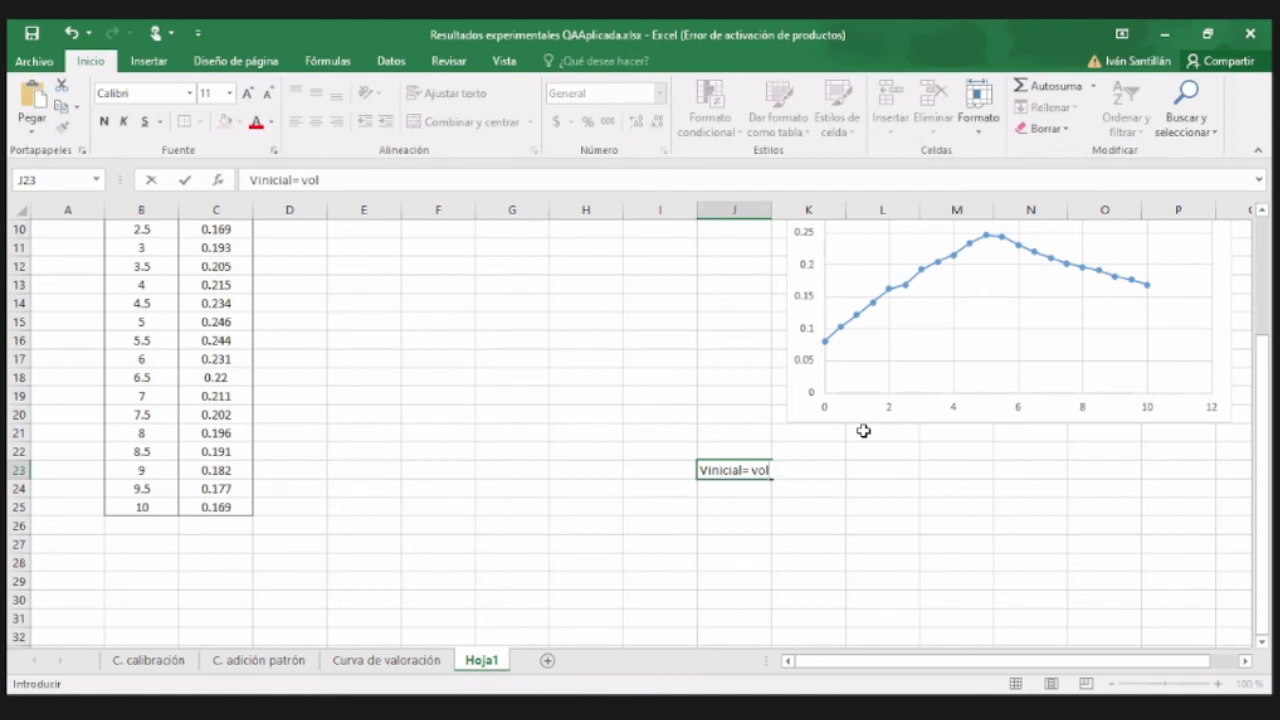
text(úmen)
key(BackSpace)
key(BackSpace)
key(BackSpace)
key(BackSpace)
key(BackSpace)
text(lumen del sistem)
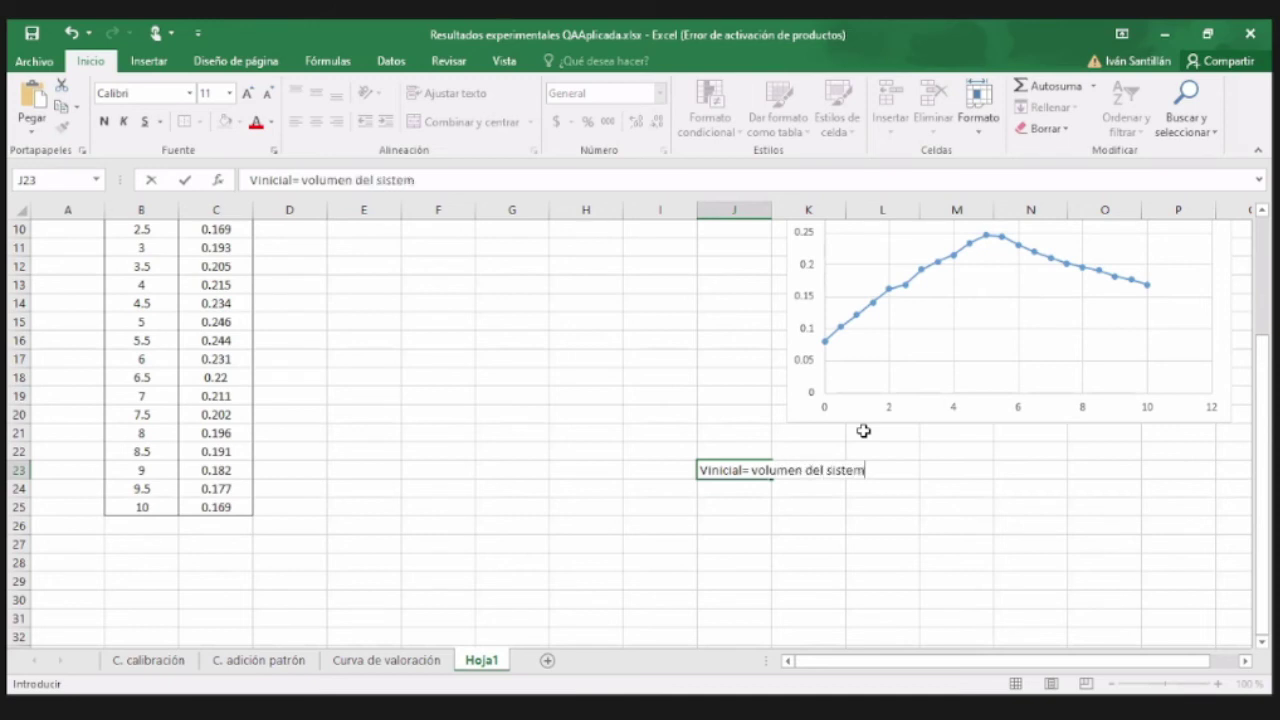
text(a a 0ml de valorante)
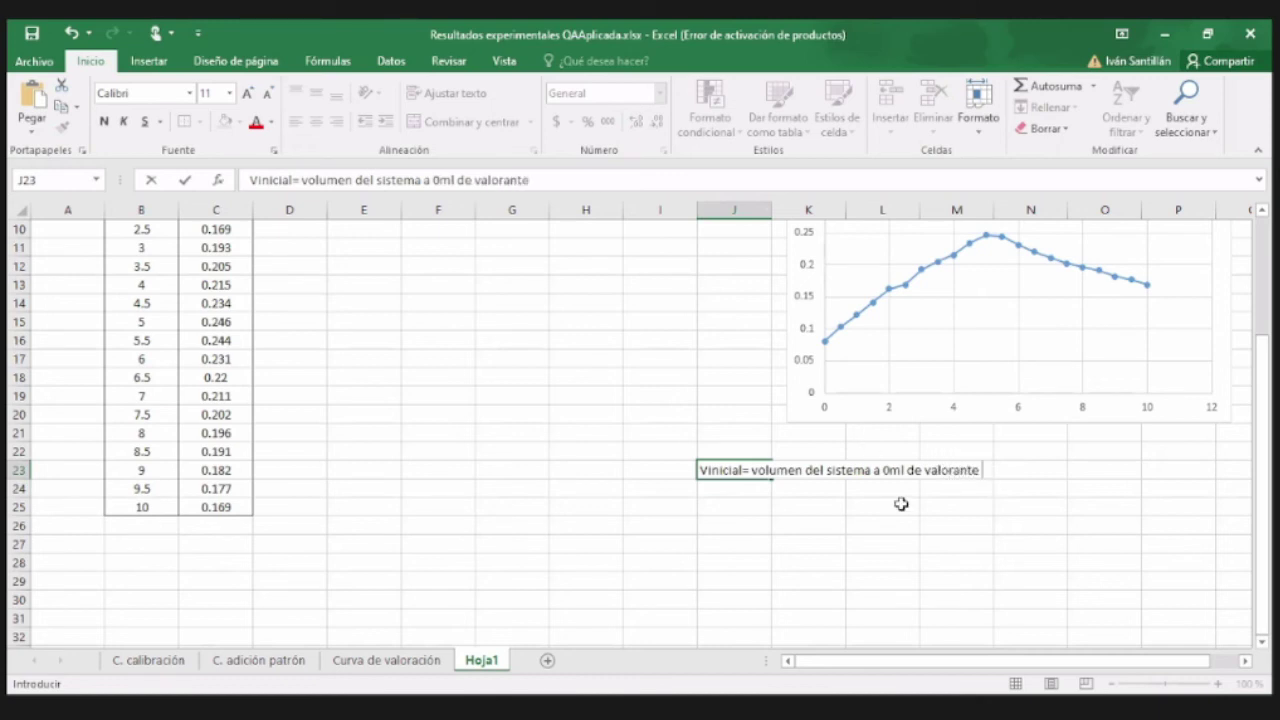
scroll(697, 512, up, 2)
scroll(724, 522, up, 2)
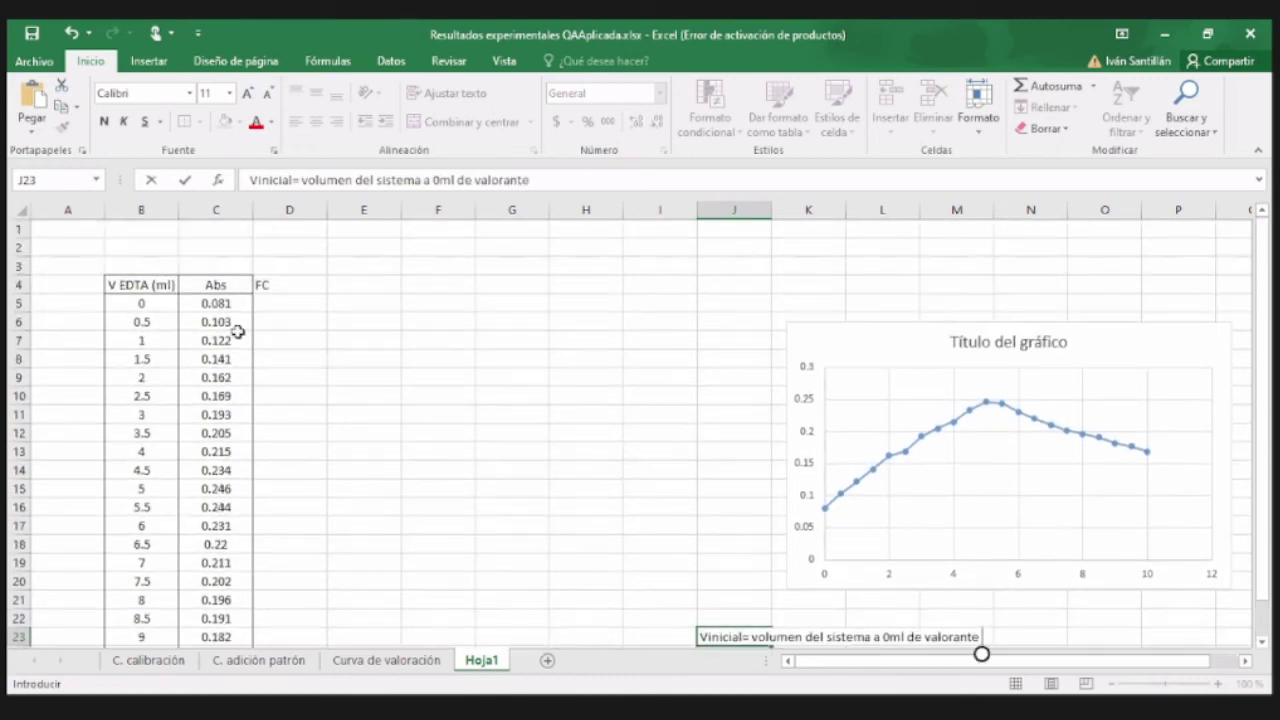
click(158, 305)
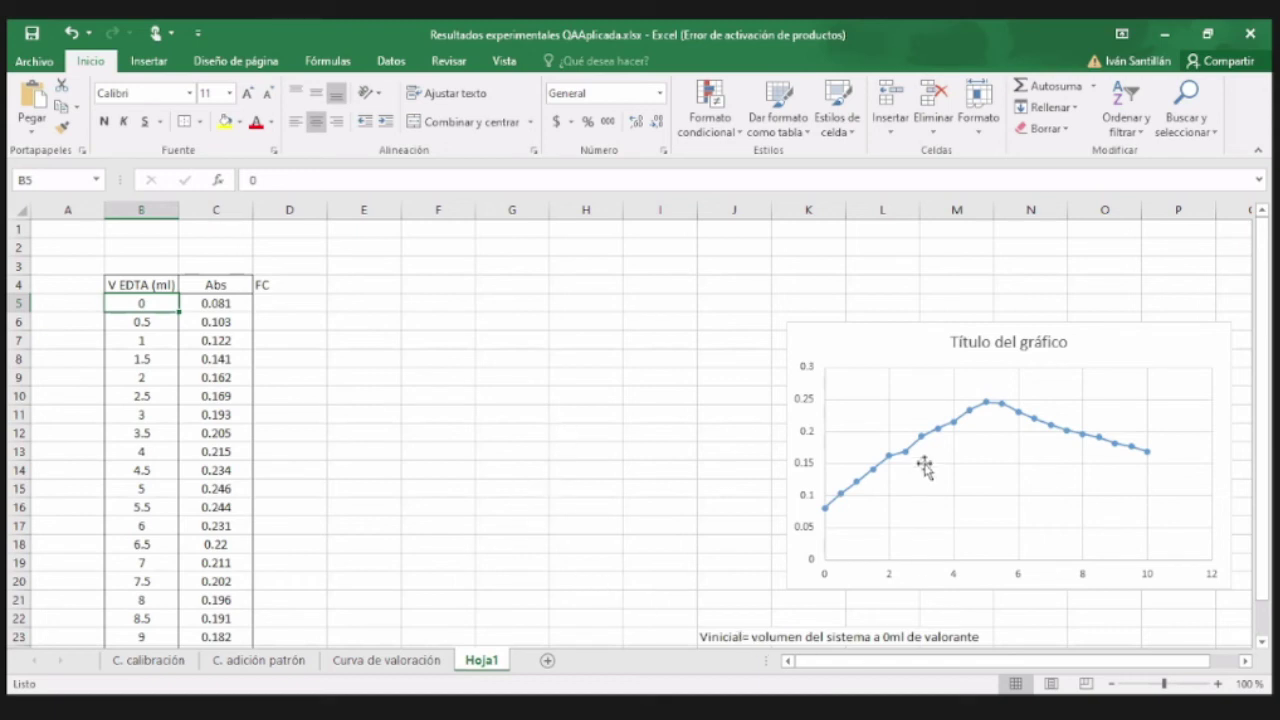
Enter 10ml in cell N23 as the value for the initial volume note.
scroll(731, 606, down, 1)
click(718, 581)
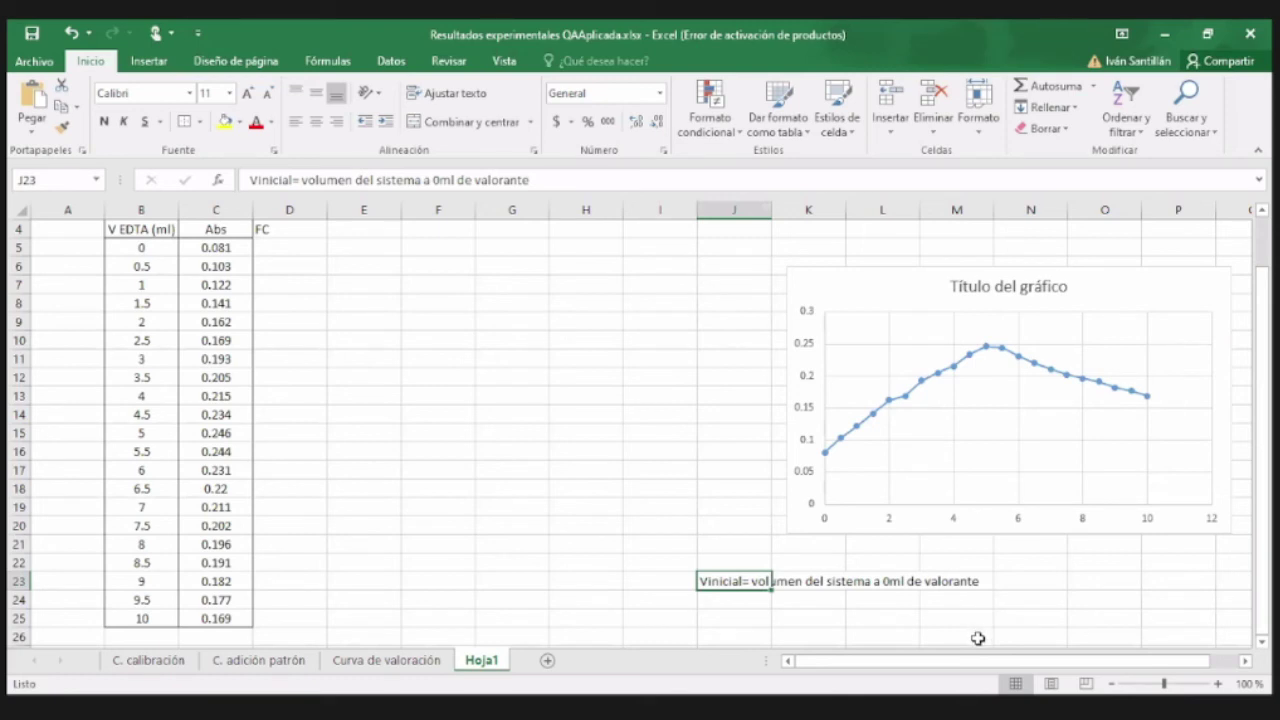
click(1022, 585)
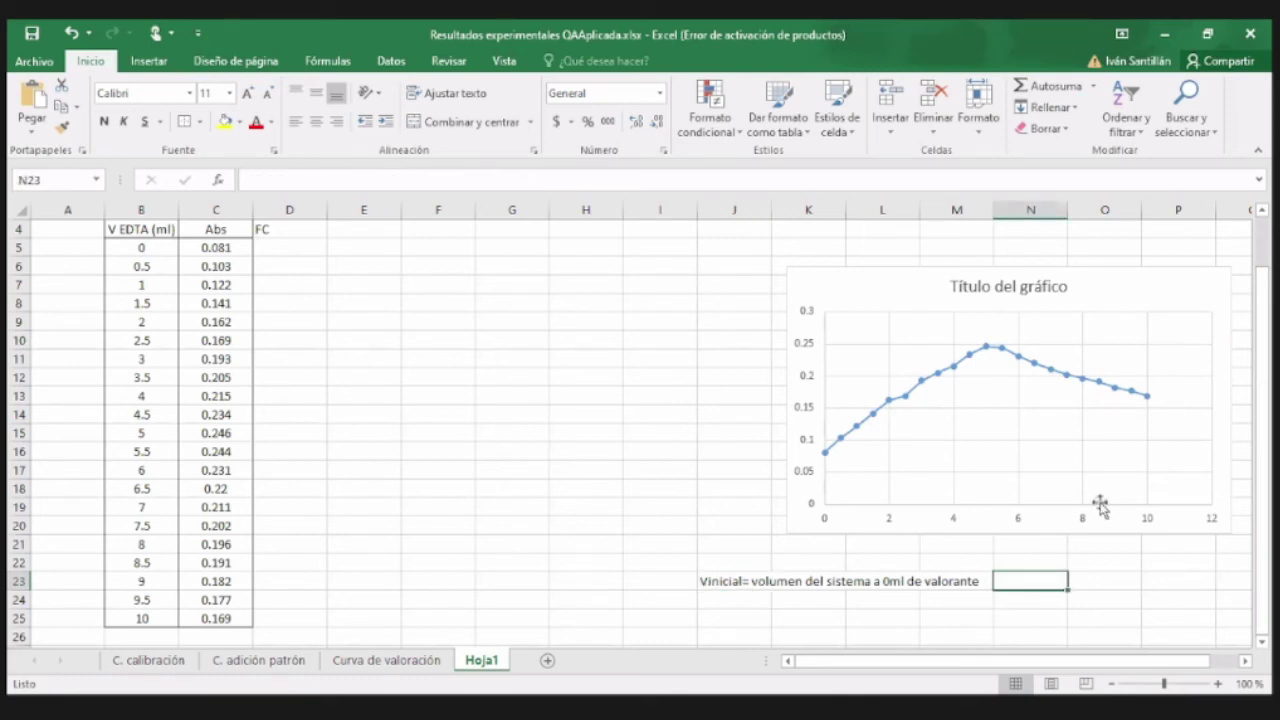
text(=)
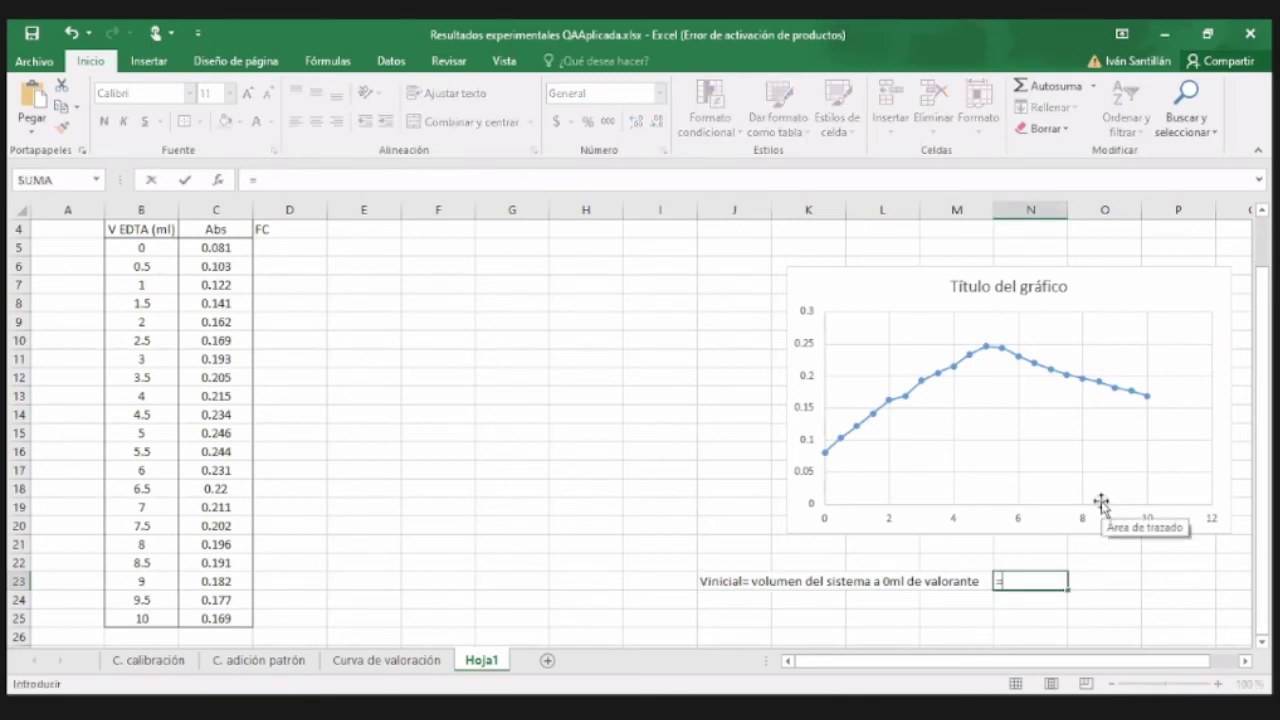
key(Escape)
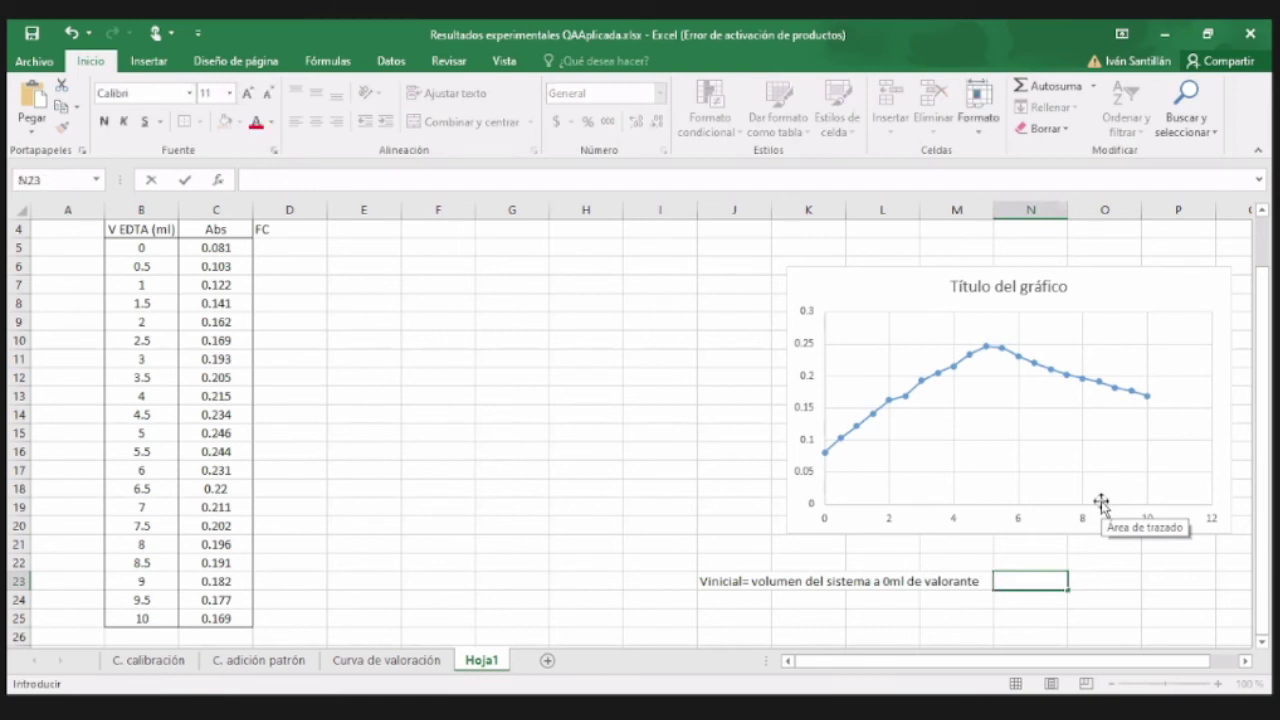
text(10ml)
key(Tab)
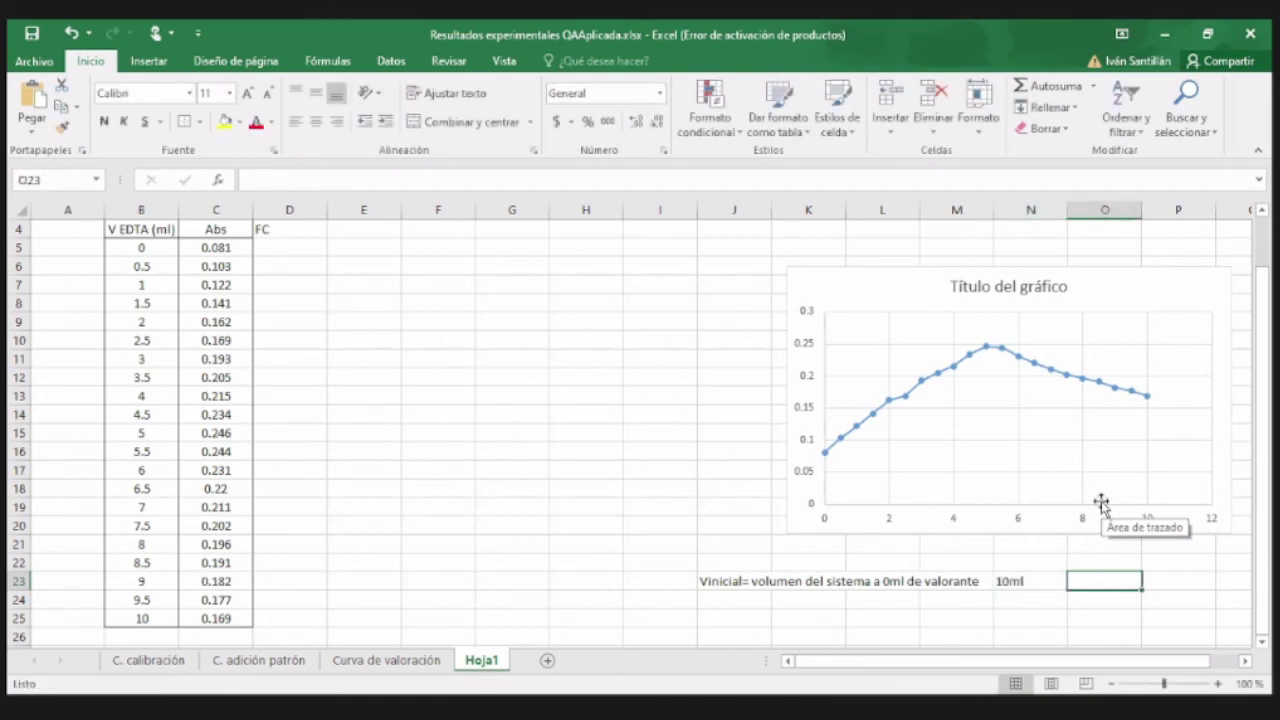
Enter the note "V agregado= volumen del valorante" in cell J24, directly below the Vinicial note.
key(Left)
key(Down)
key(Left)
key(Left)
key(Left)
key(Left)
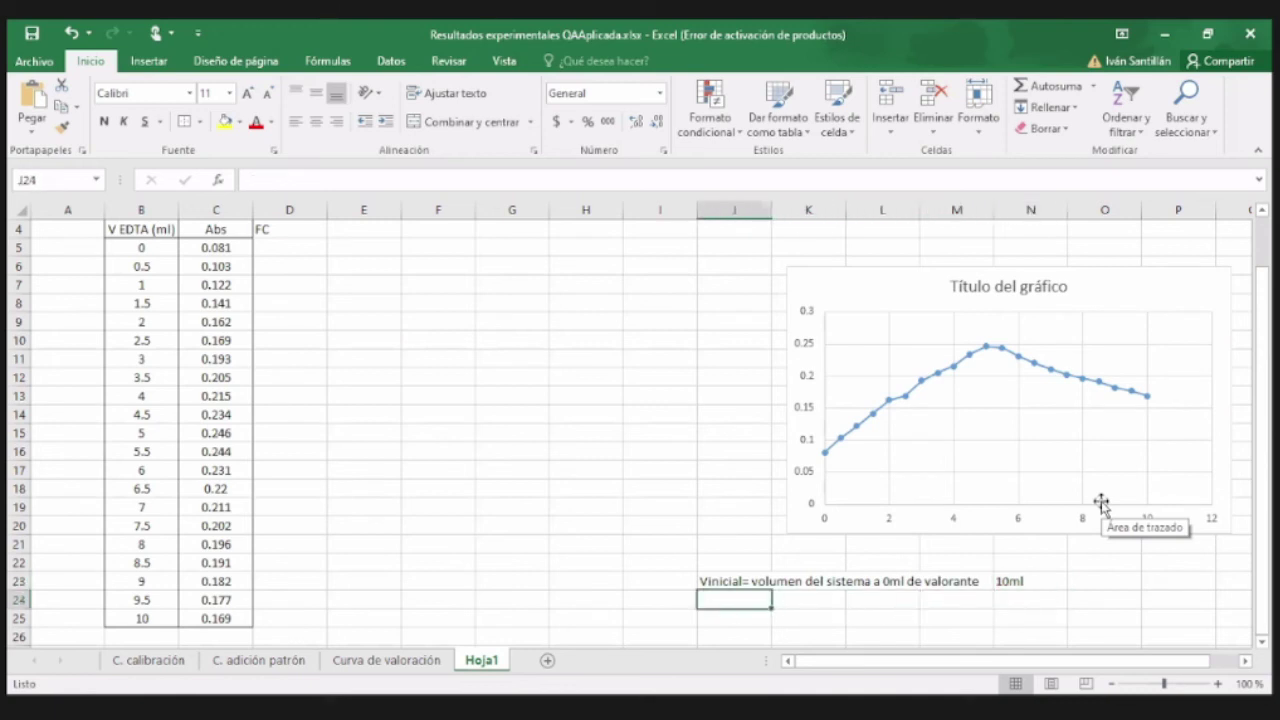
text(V agrega)
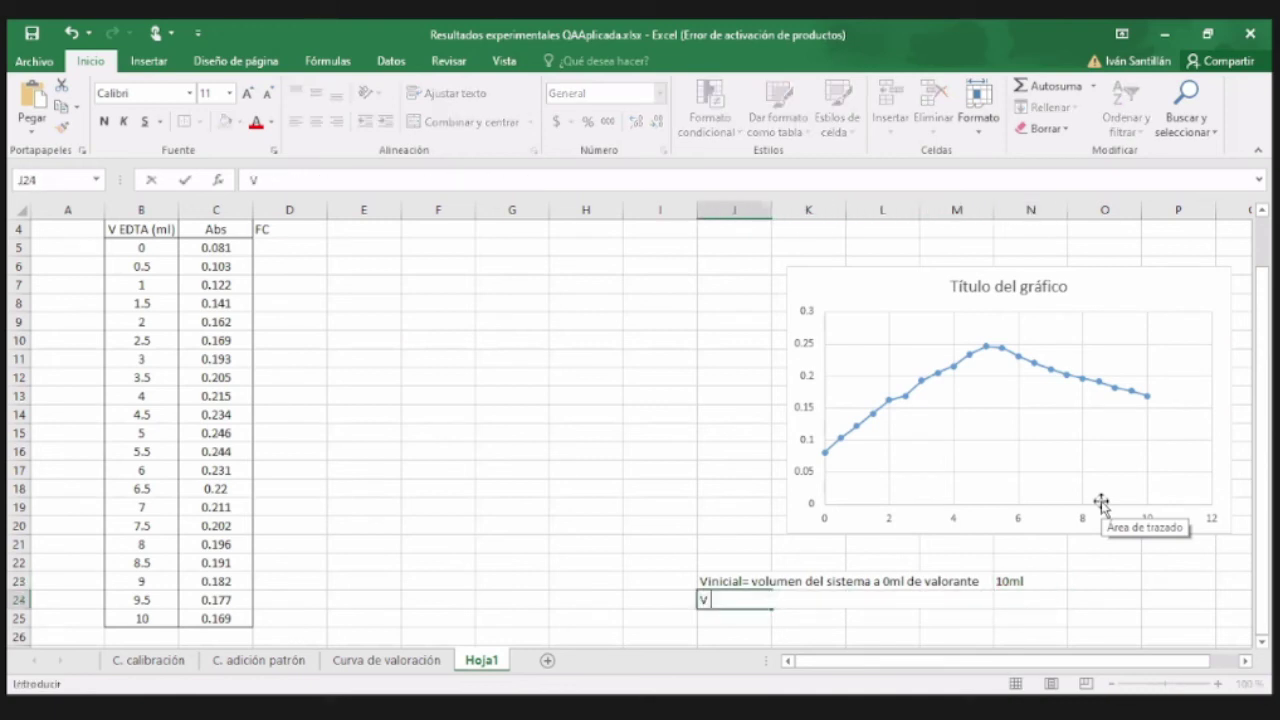
text(do=)
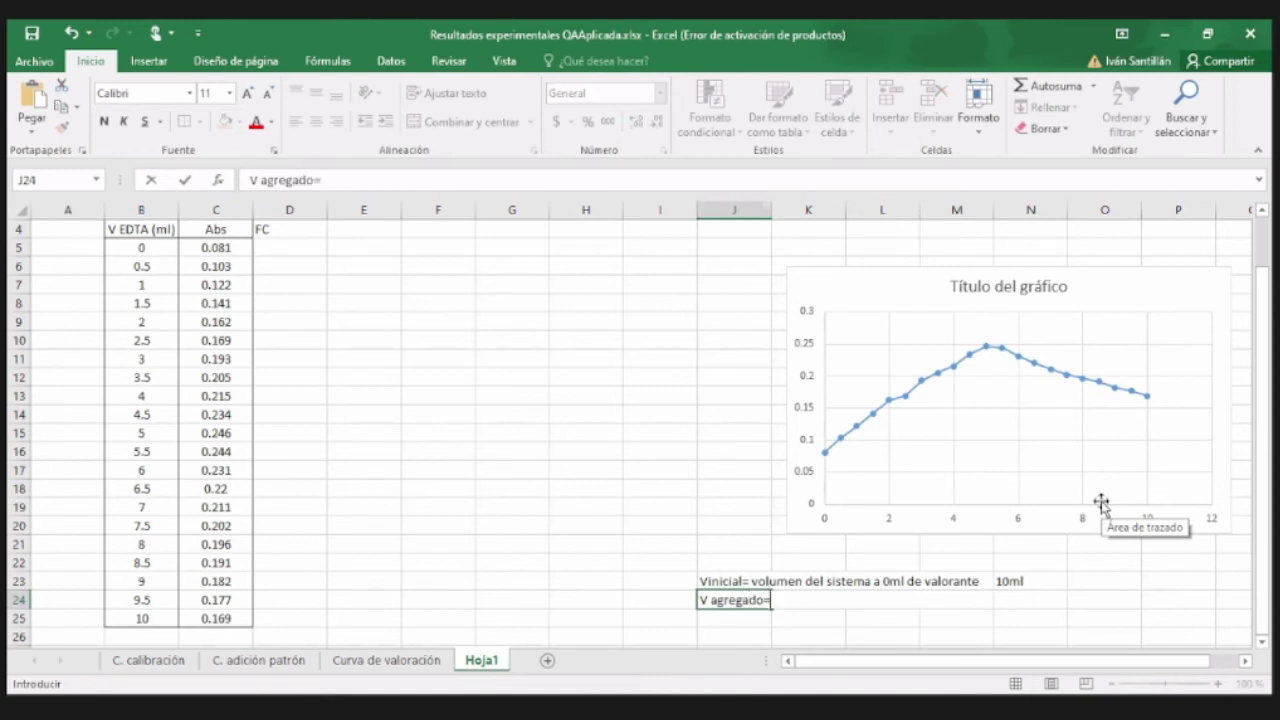
text( volumen del valo)
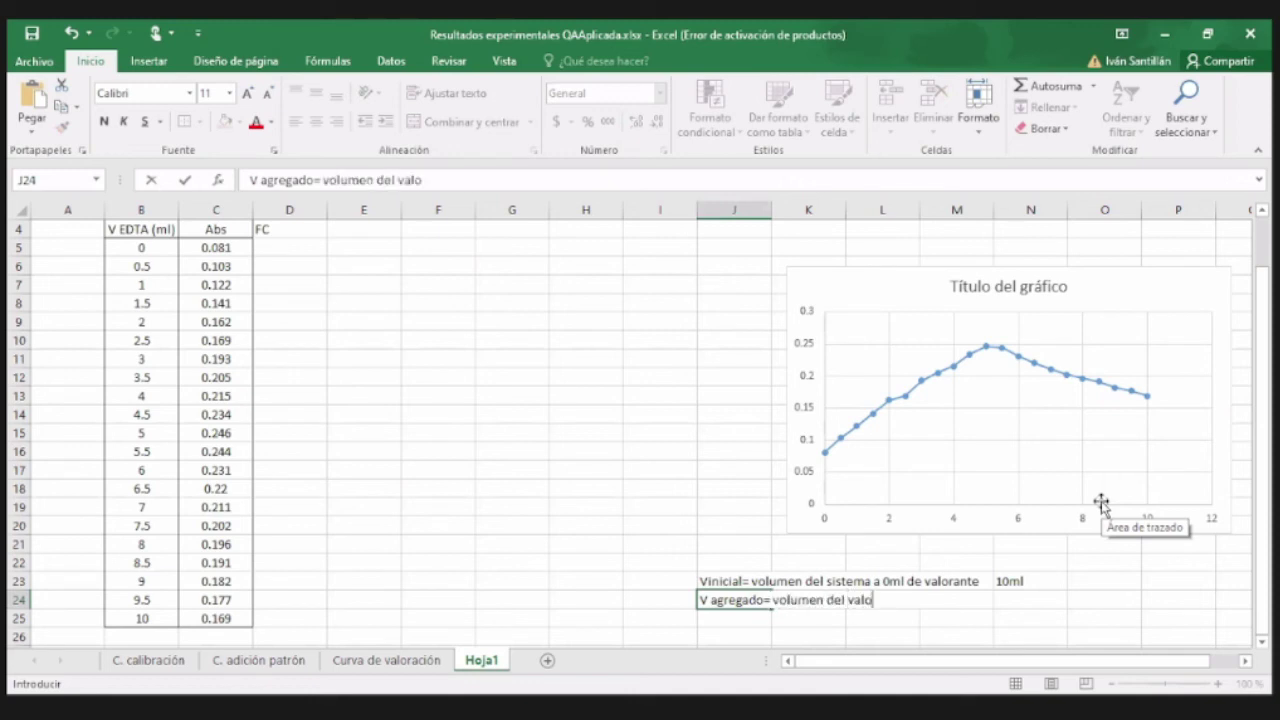
text(rante)
key(Right)
key(Right)
key(Right)
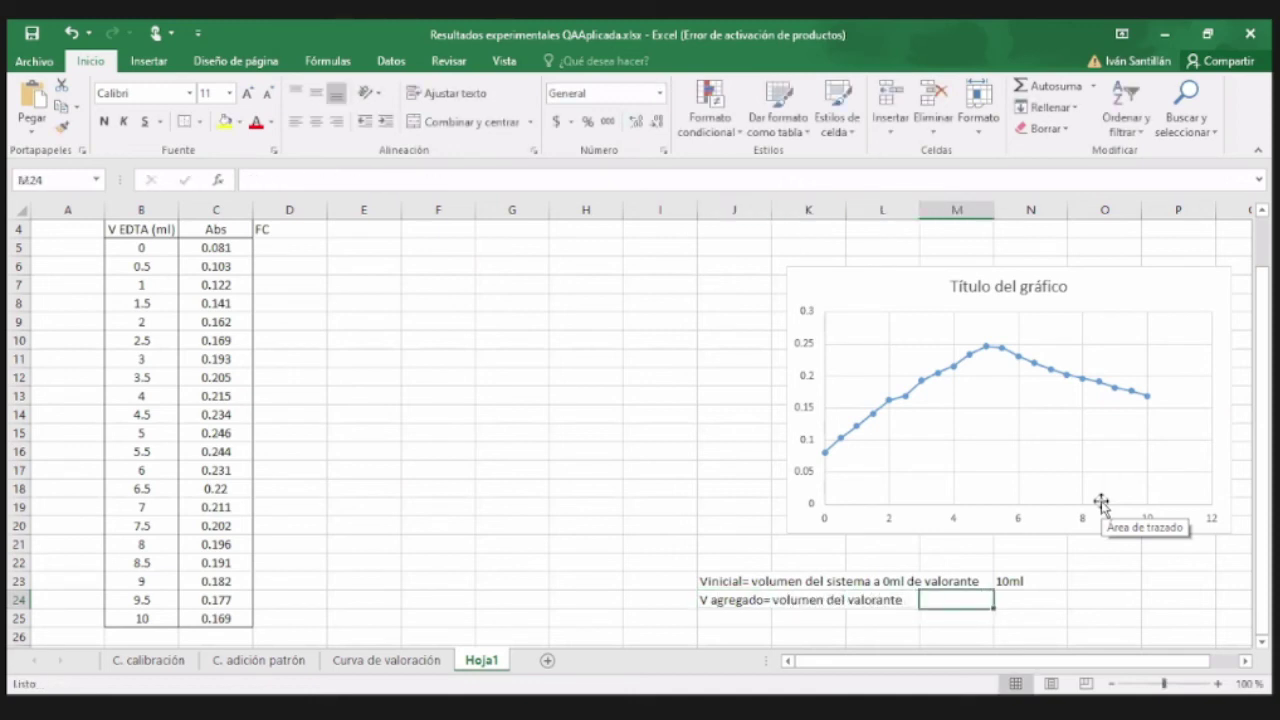
key(Right)
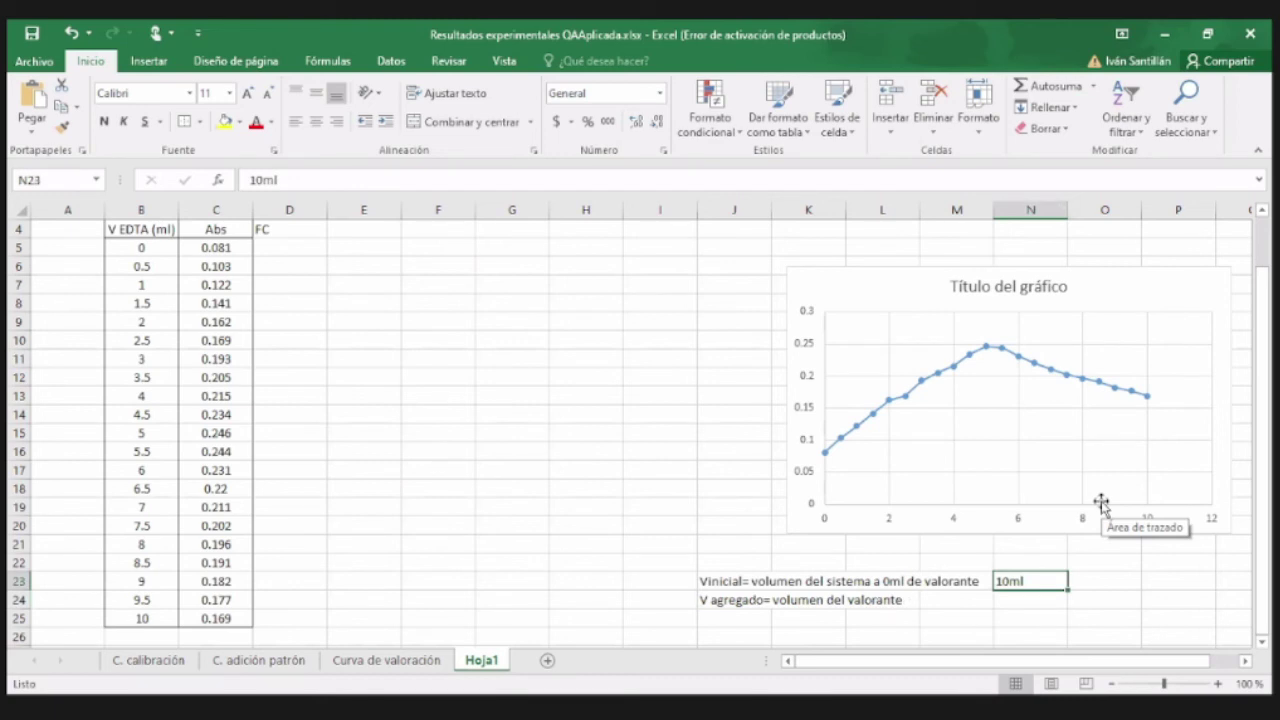
key(Return)
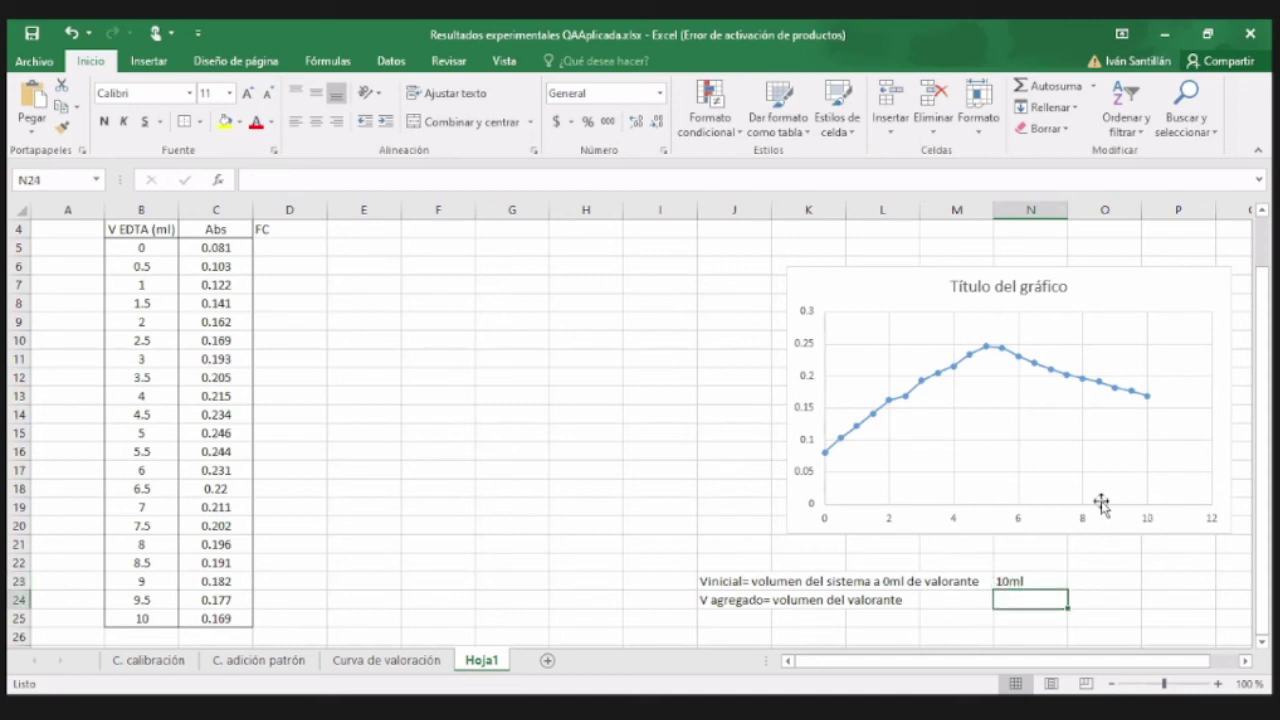
Review the added EDTA volumes in column B, going down the list from cell B5.
click(117, 249)
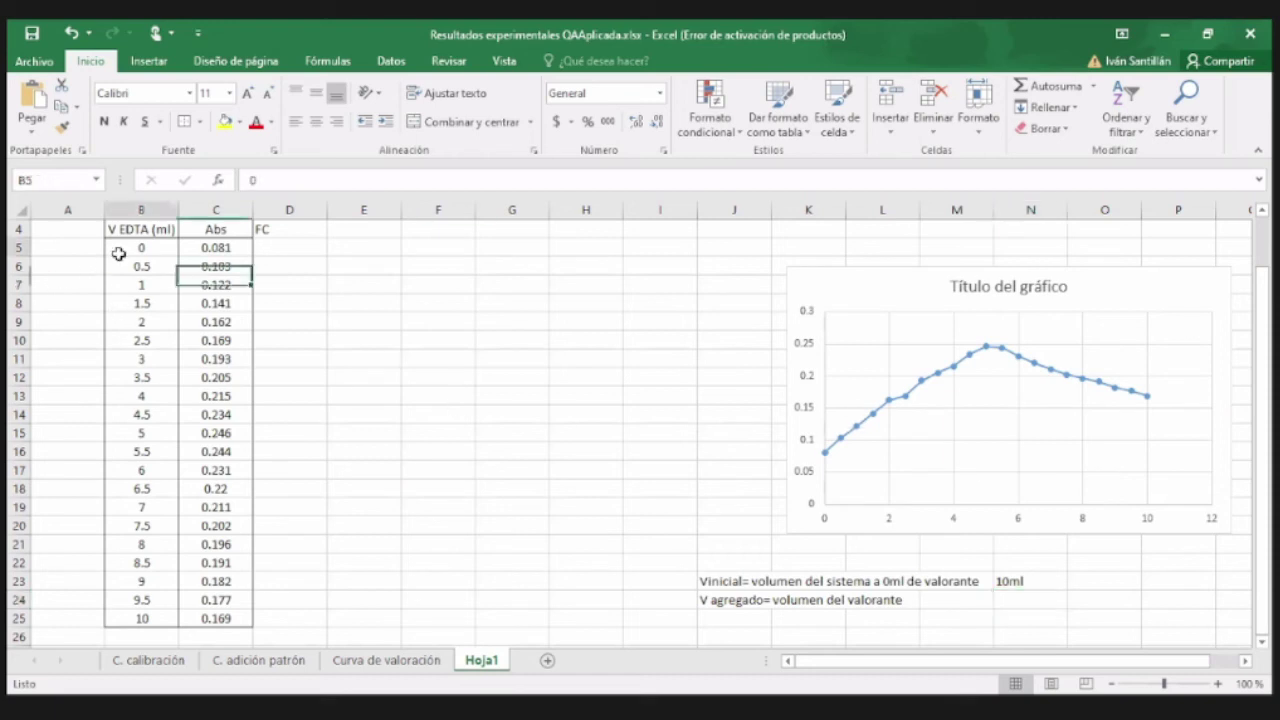
key(Down)
key(Down)
key(Down)
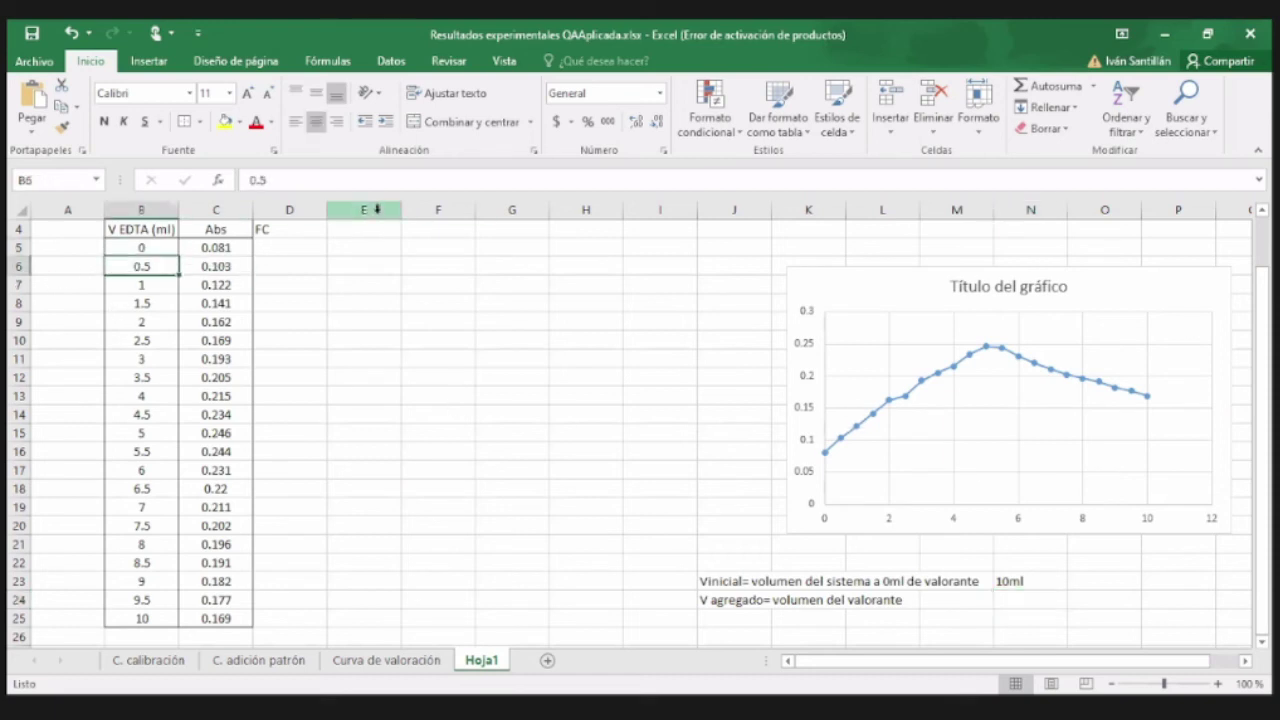
key(Down)
key(Down)
key(Down)
key(Down)
key(Down)
key(Down)
key(Down)
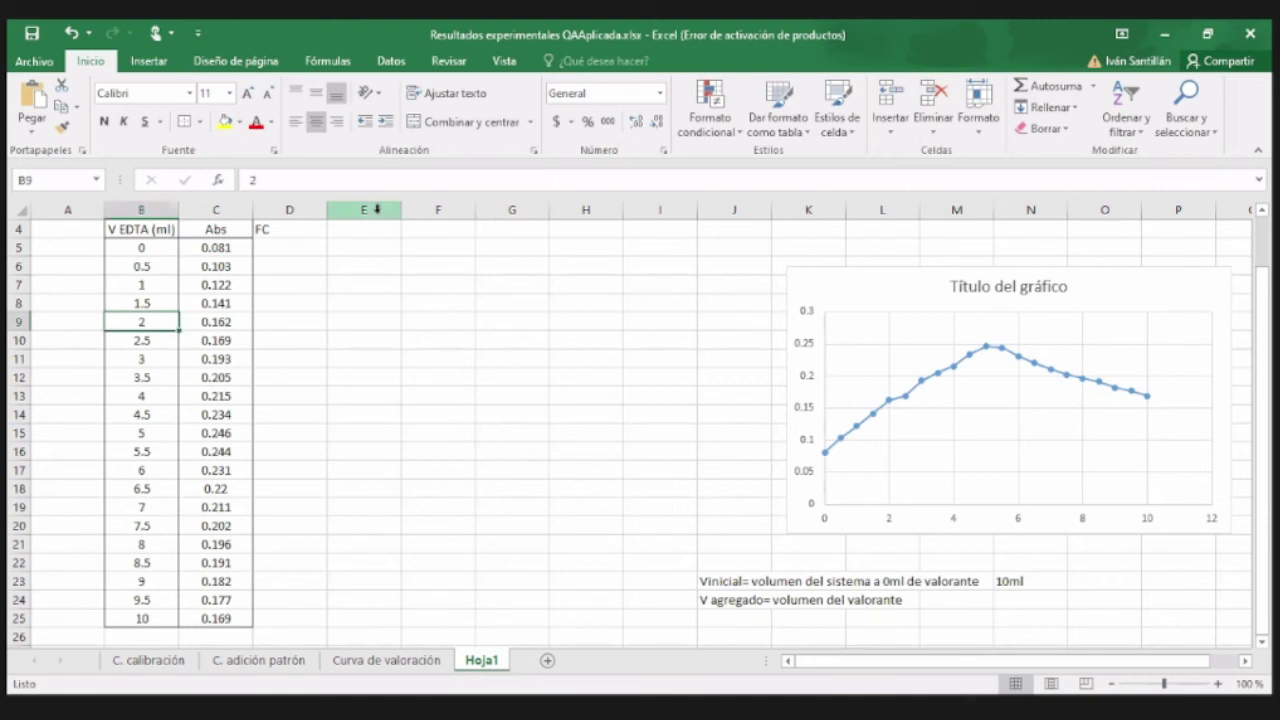
key(Down)
key(Down)
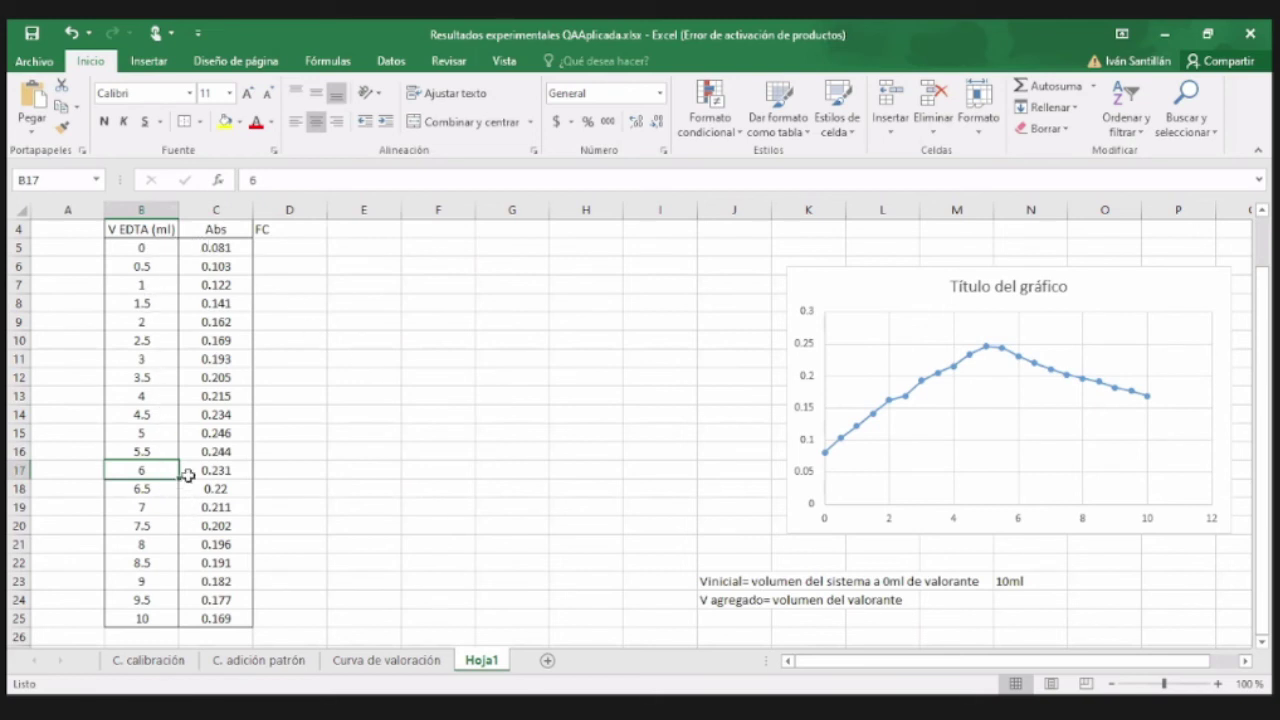
Enter the correction factor formula =(10+B5)/10 in cell D5.
click(303, 254)
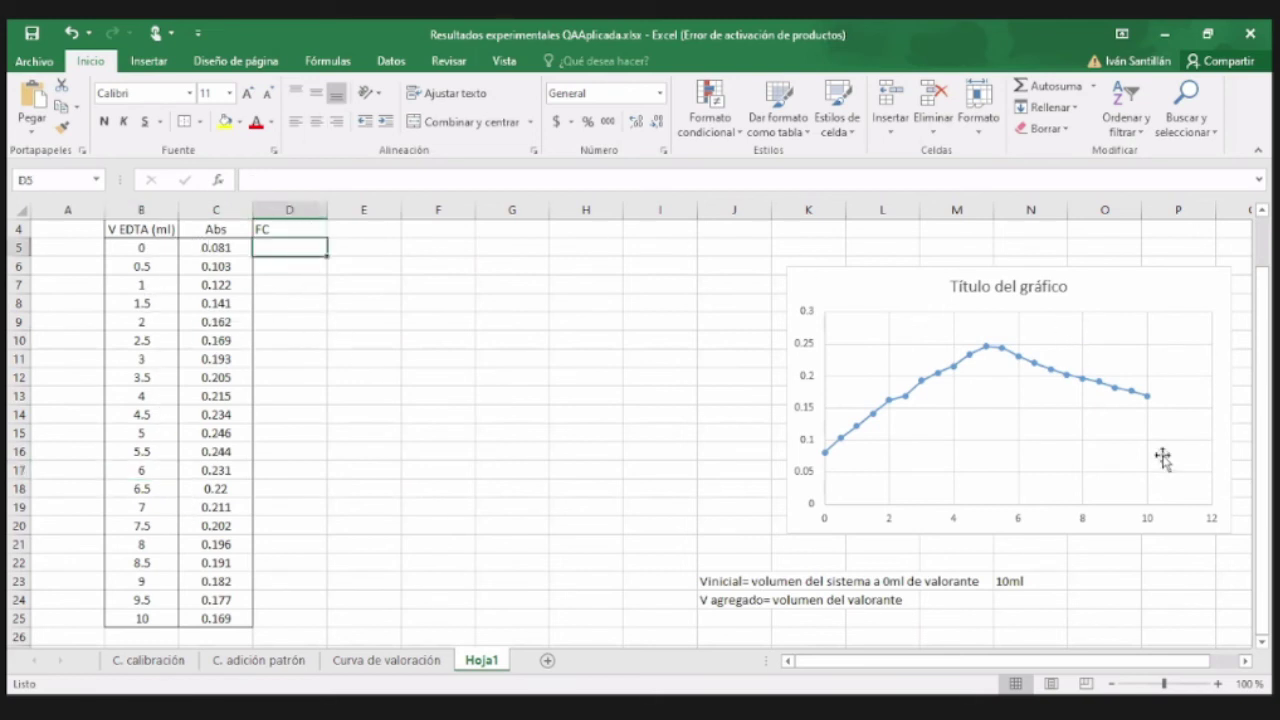
text(=)
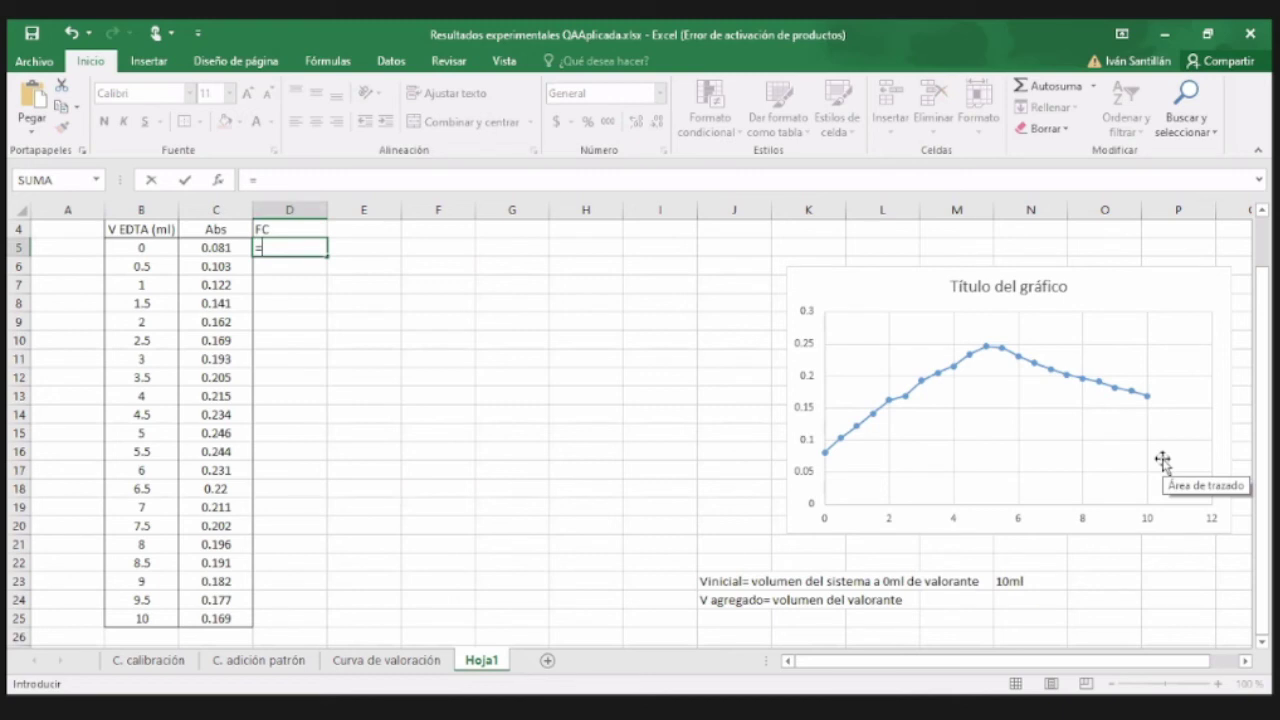
text((10+)
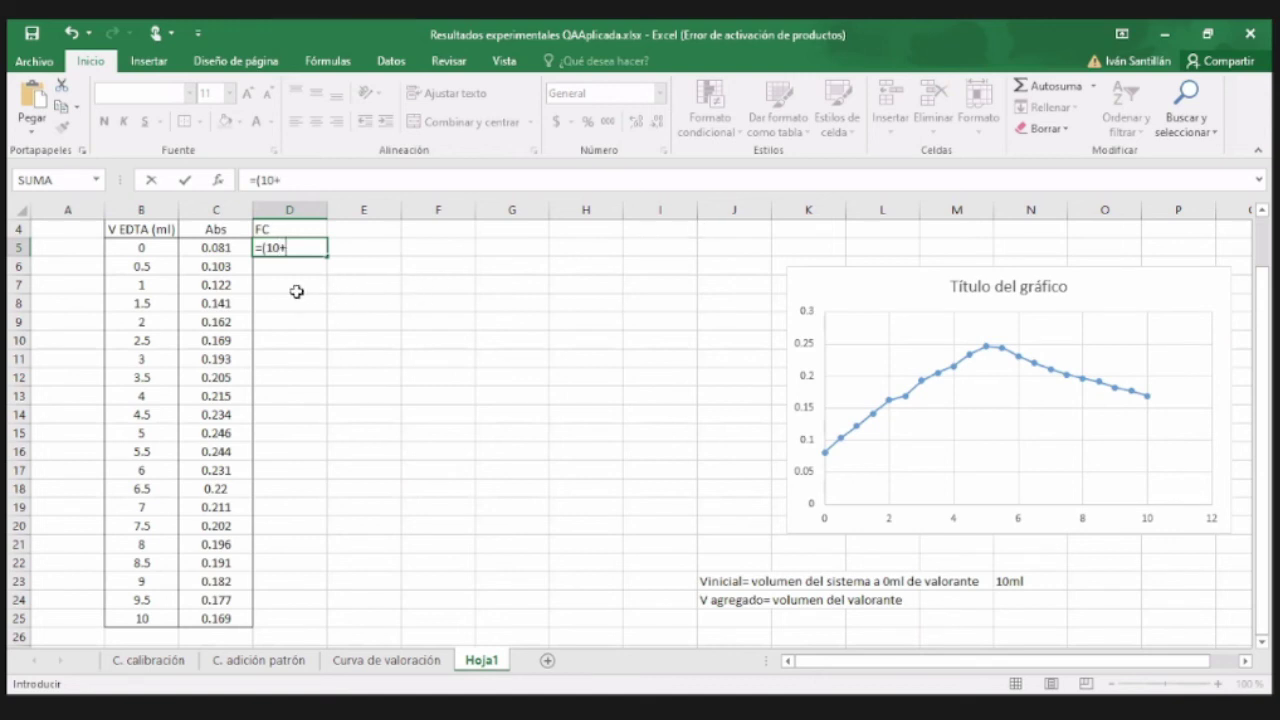
click(155, 250)
text())
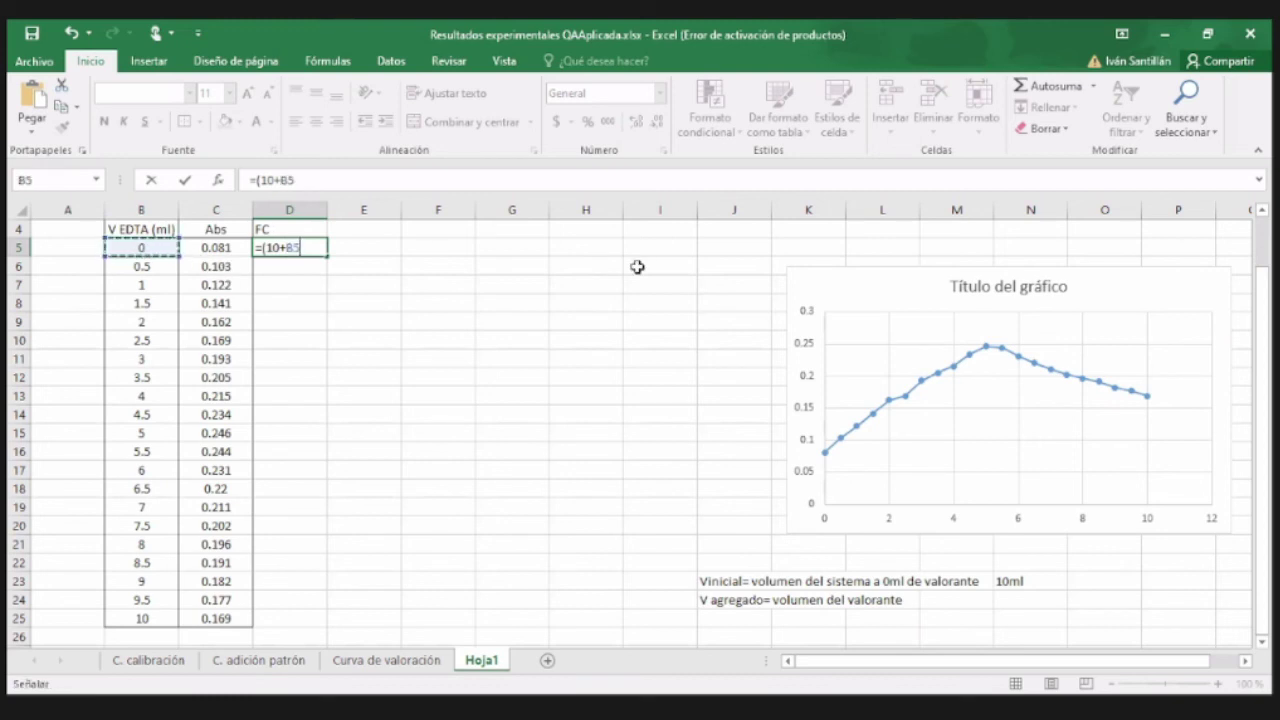
text(/1)
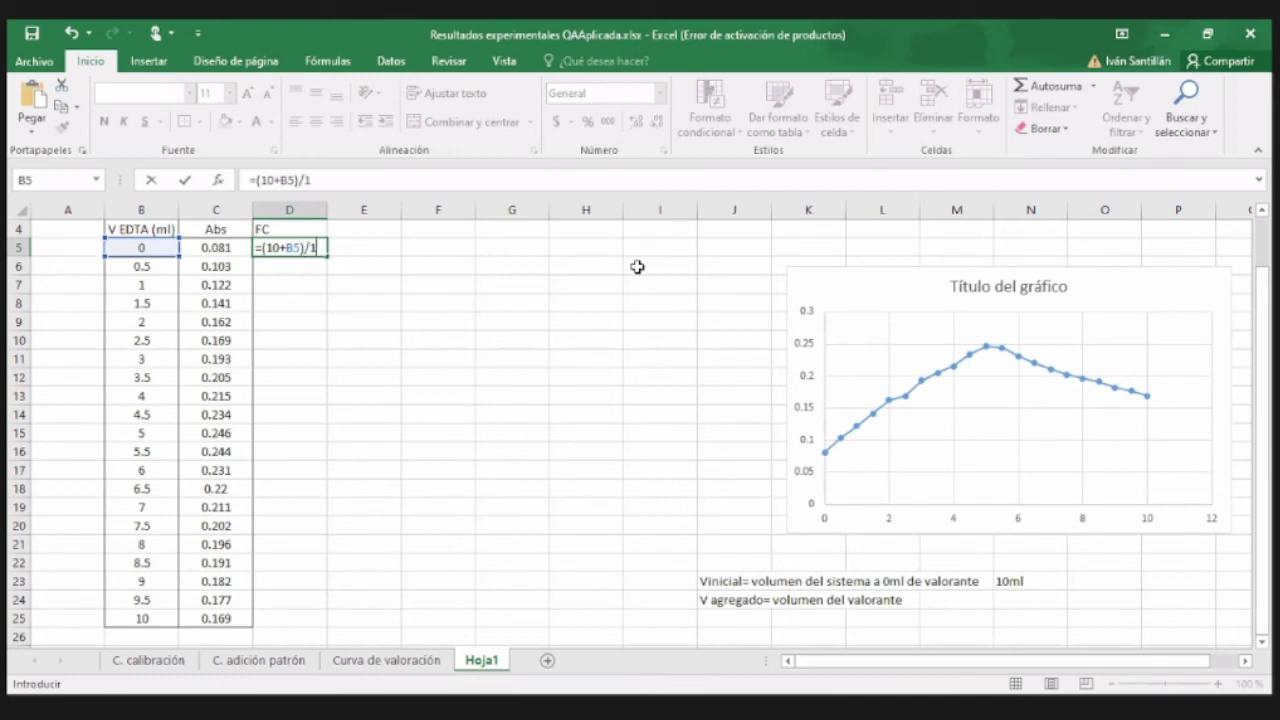
text(0)
key(Return)
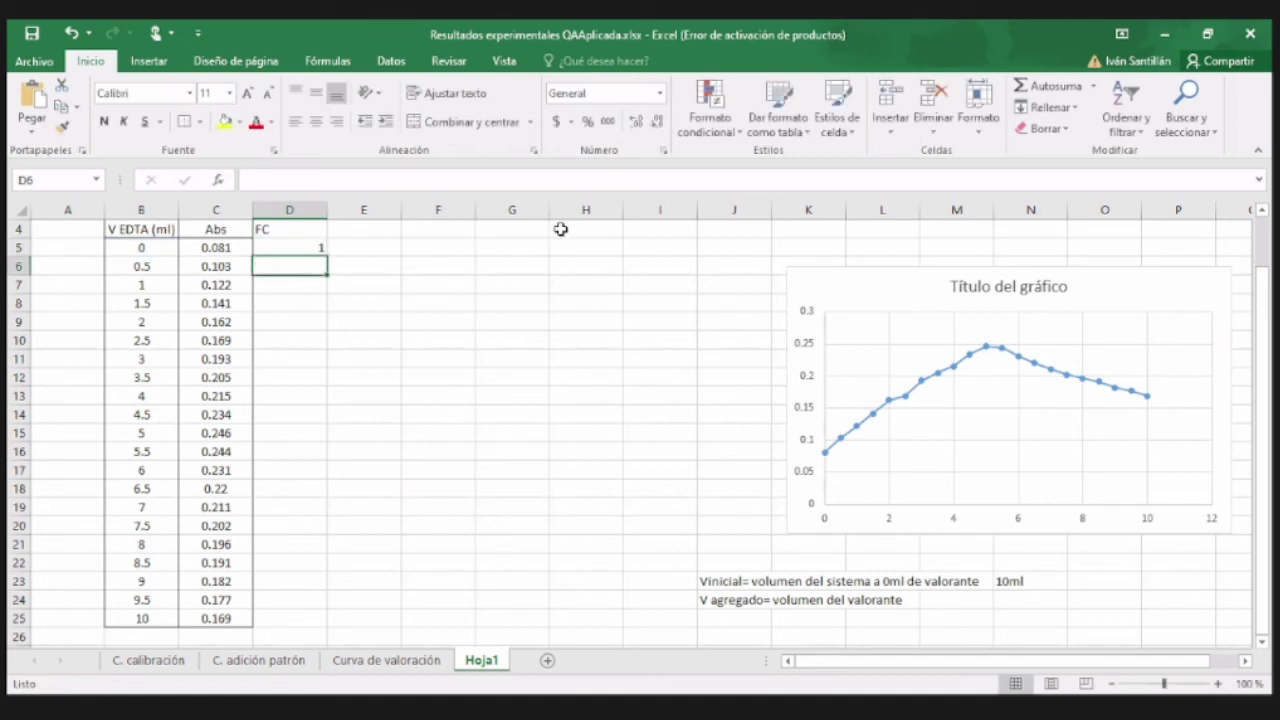
Fill the correction factor formula from D5 down through D25.
click(304, 245)
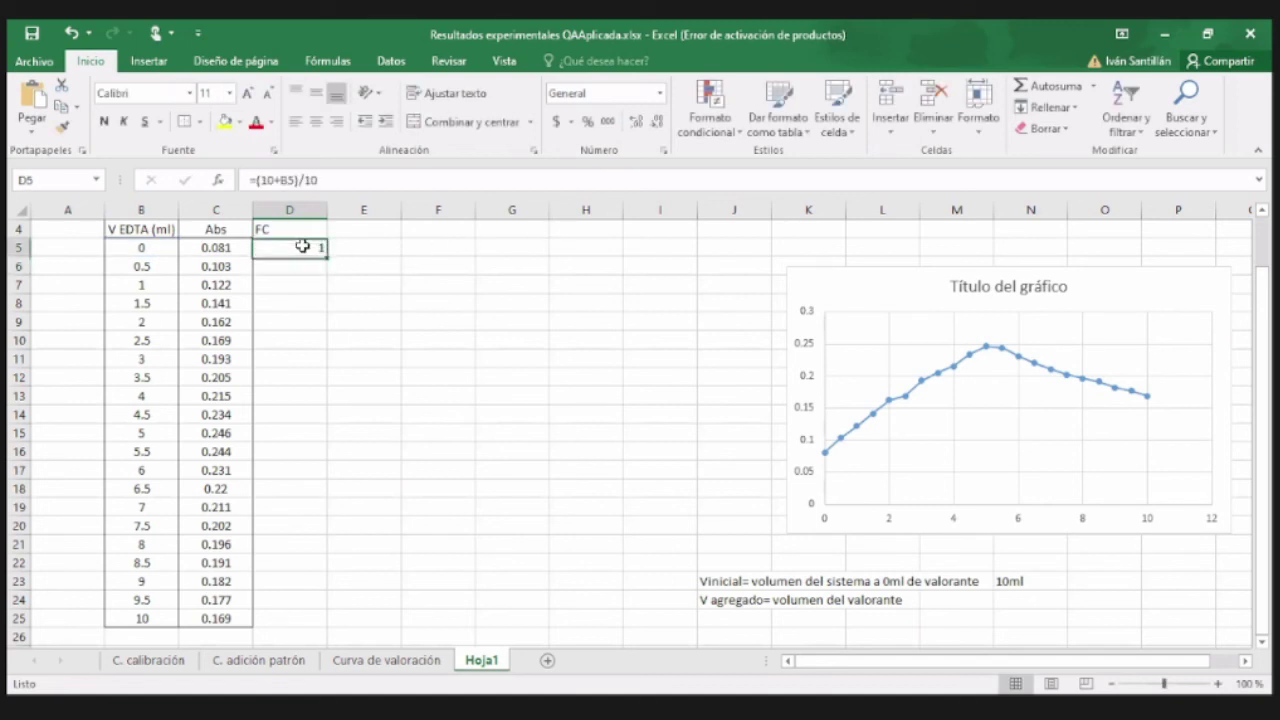
drag(325, 255, 329, 623)
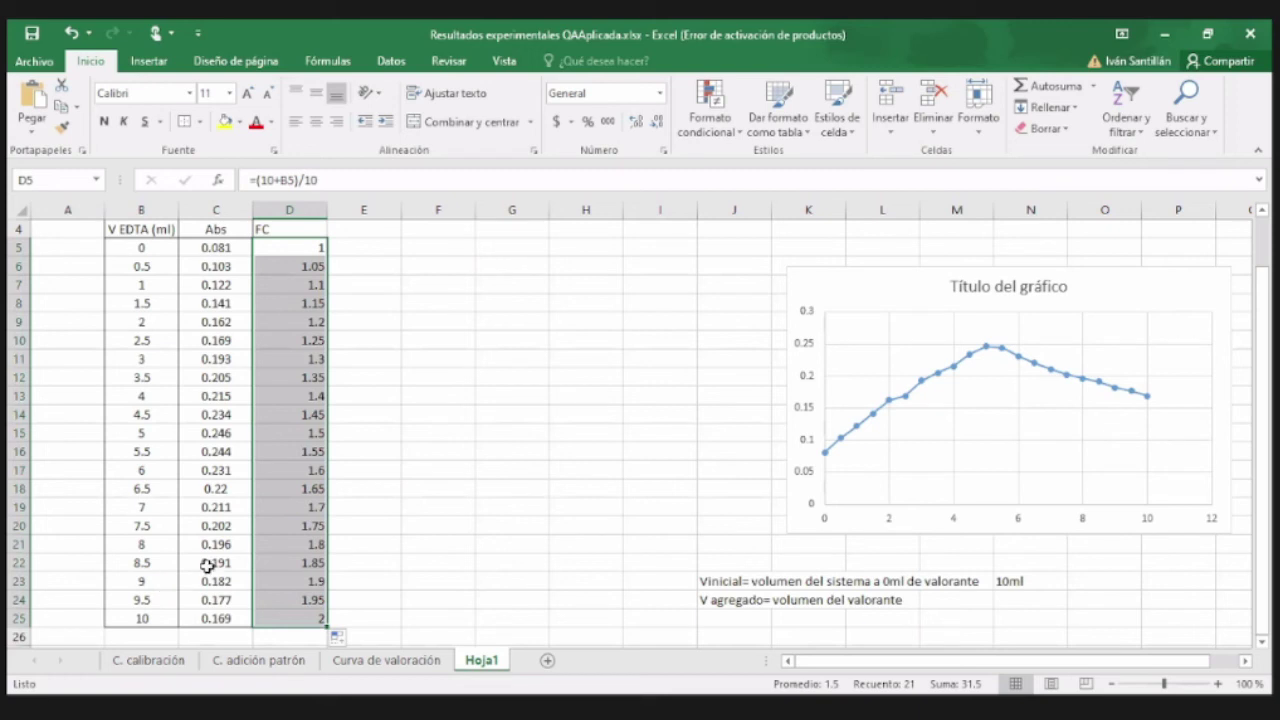
click(527, 502)
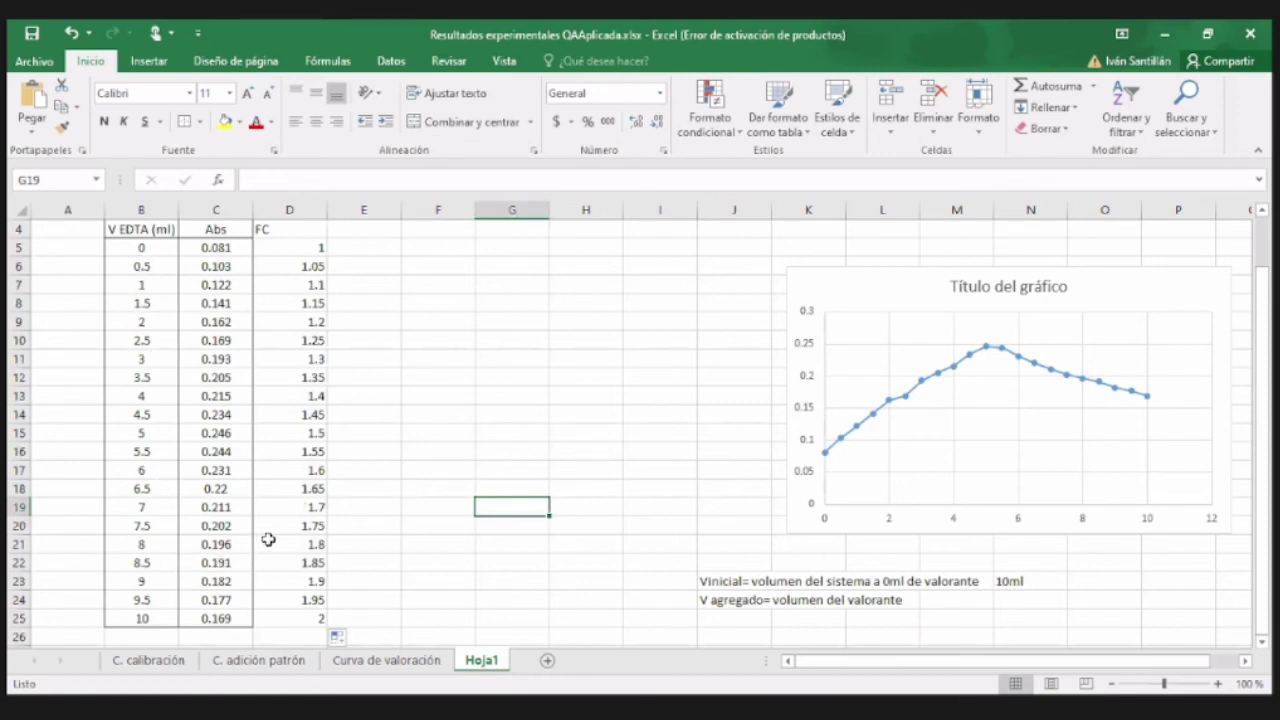
Change the column header in cell D4 to "FC o FD".
click(309, 228)
click(309, 172)
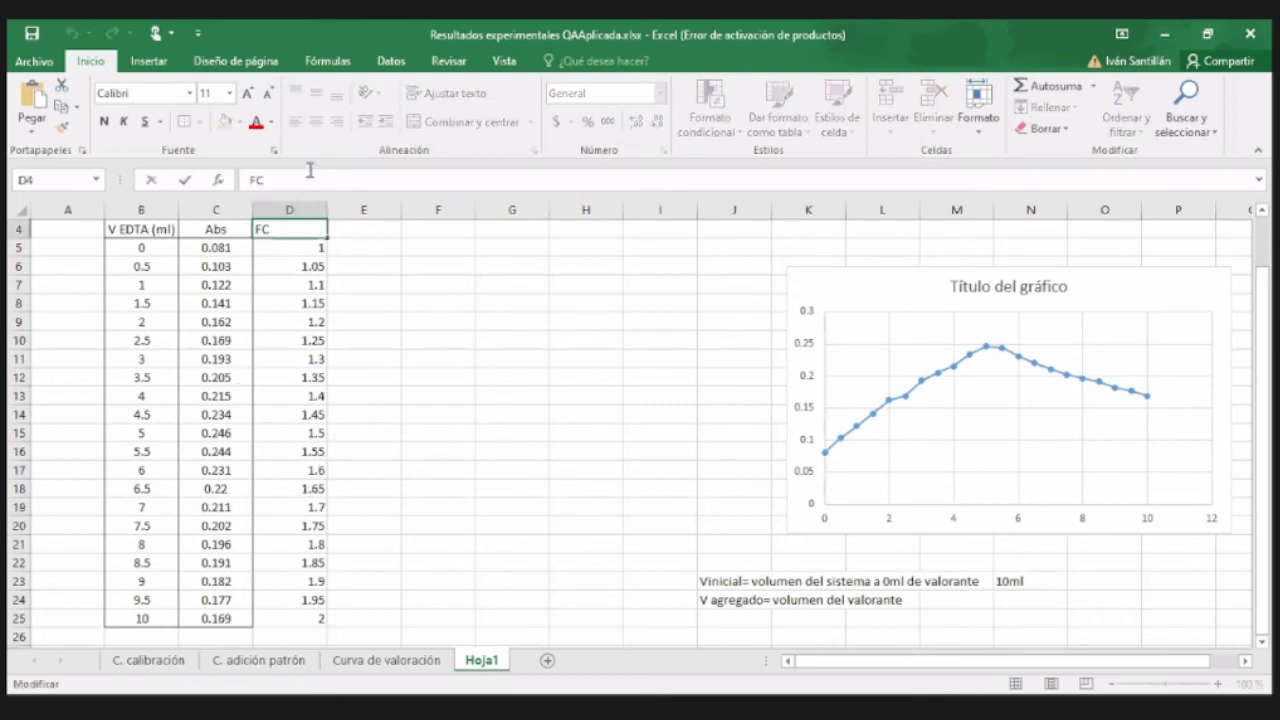
text(o FD)
key(Return)
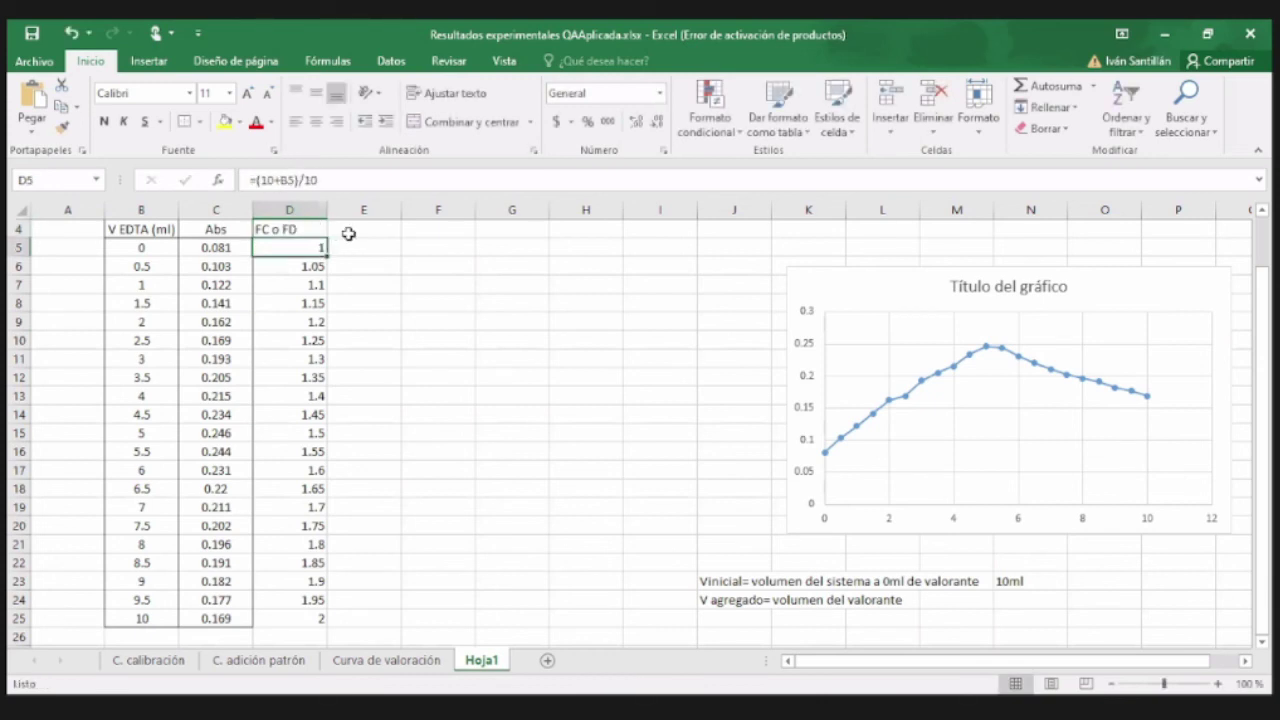
Center the correction factor values in cells D5 to D25.
click(287, 231)
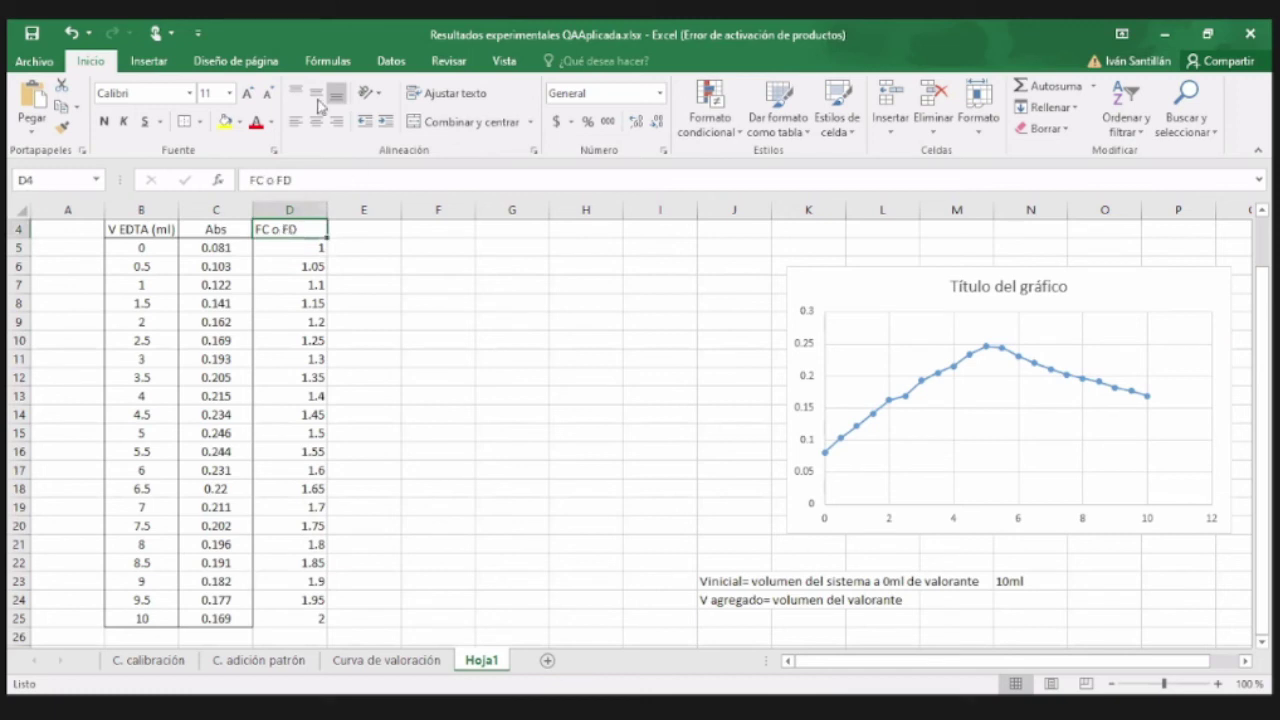
drag(275, 249, 292, 620)
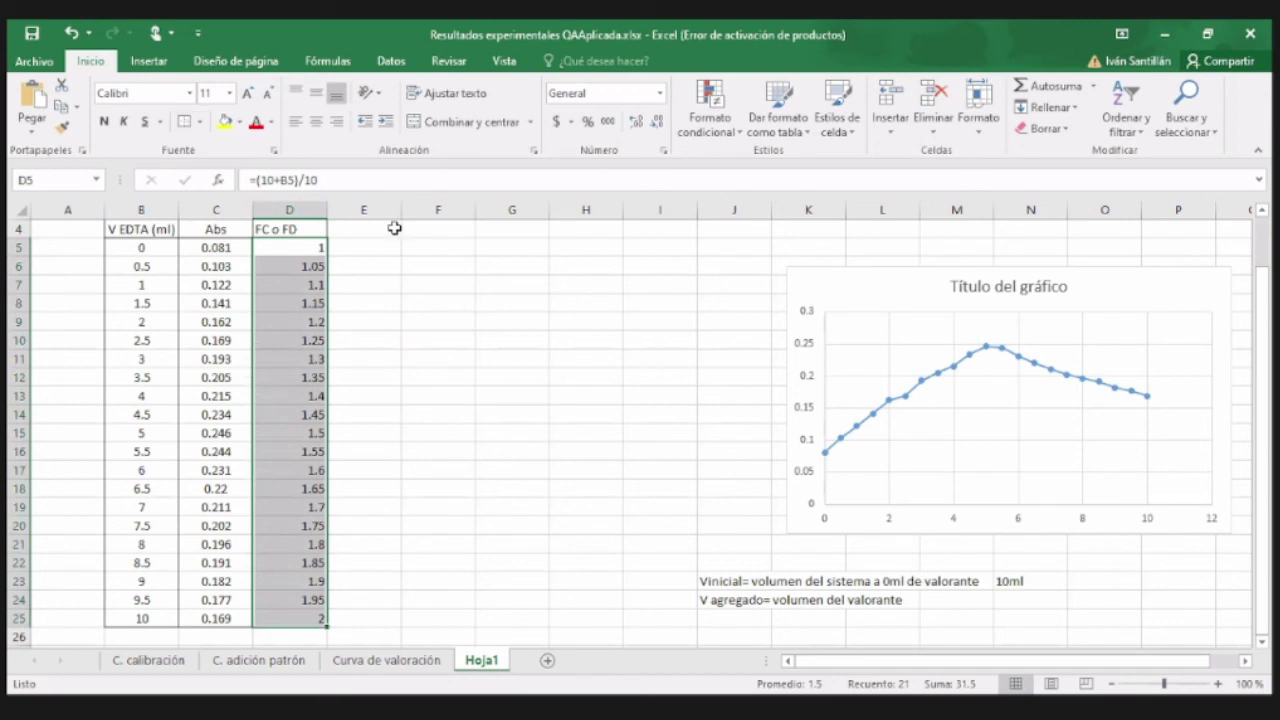
click(322, 123)
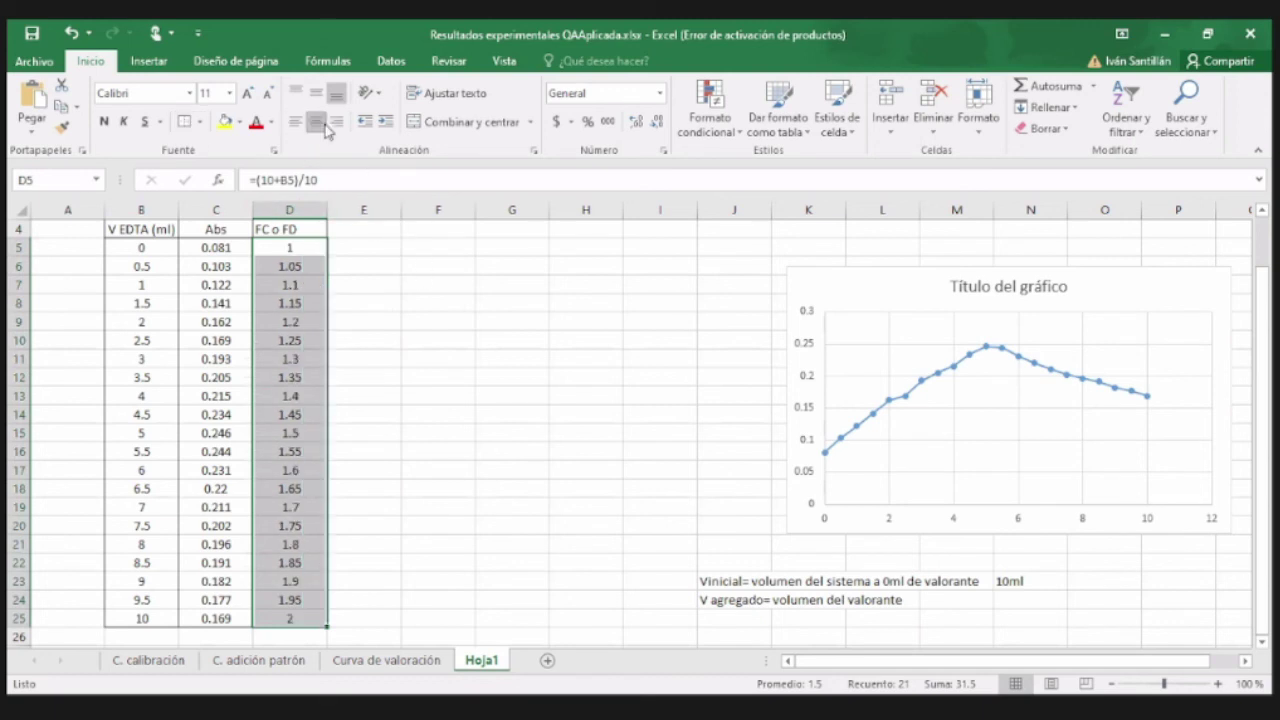
Enter the column header Abs* in cell E4 for the corrected absorbance.
click(356, 232)
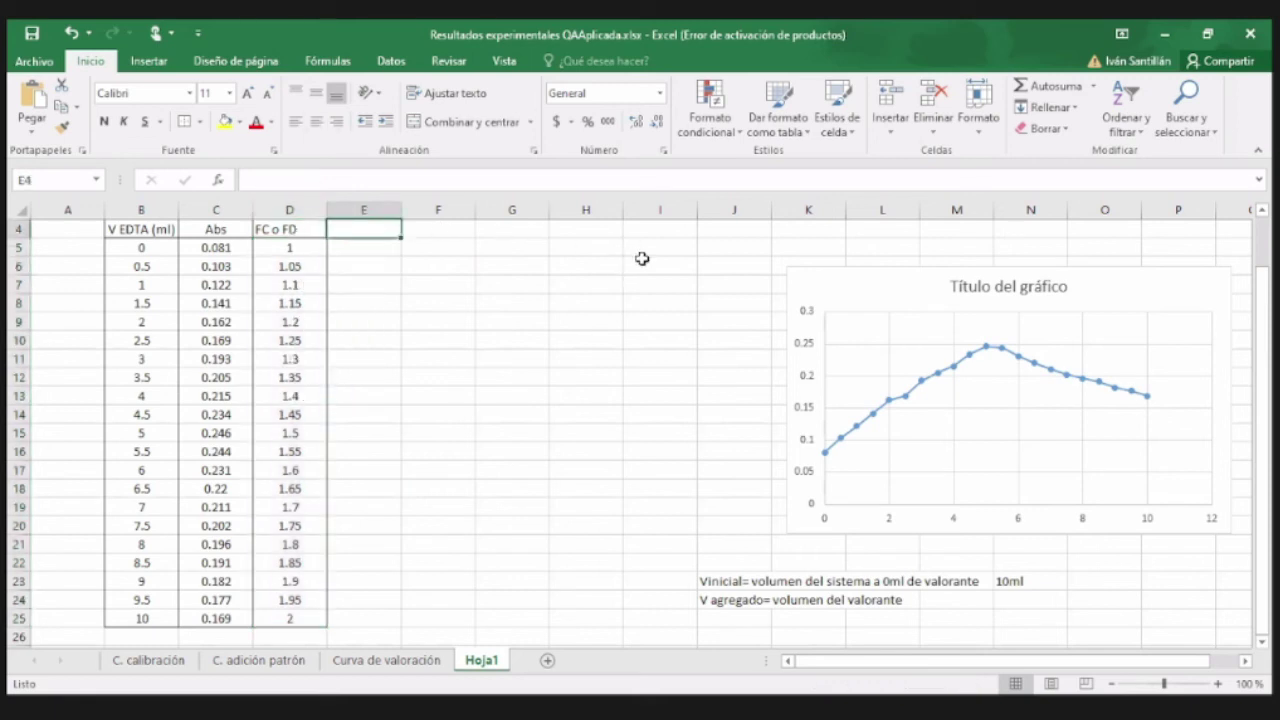
text(Abs*)
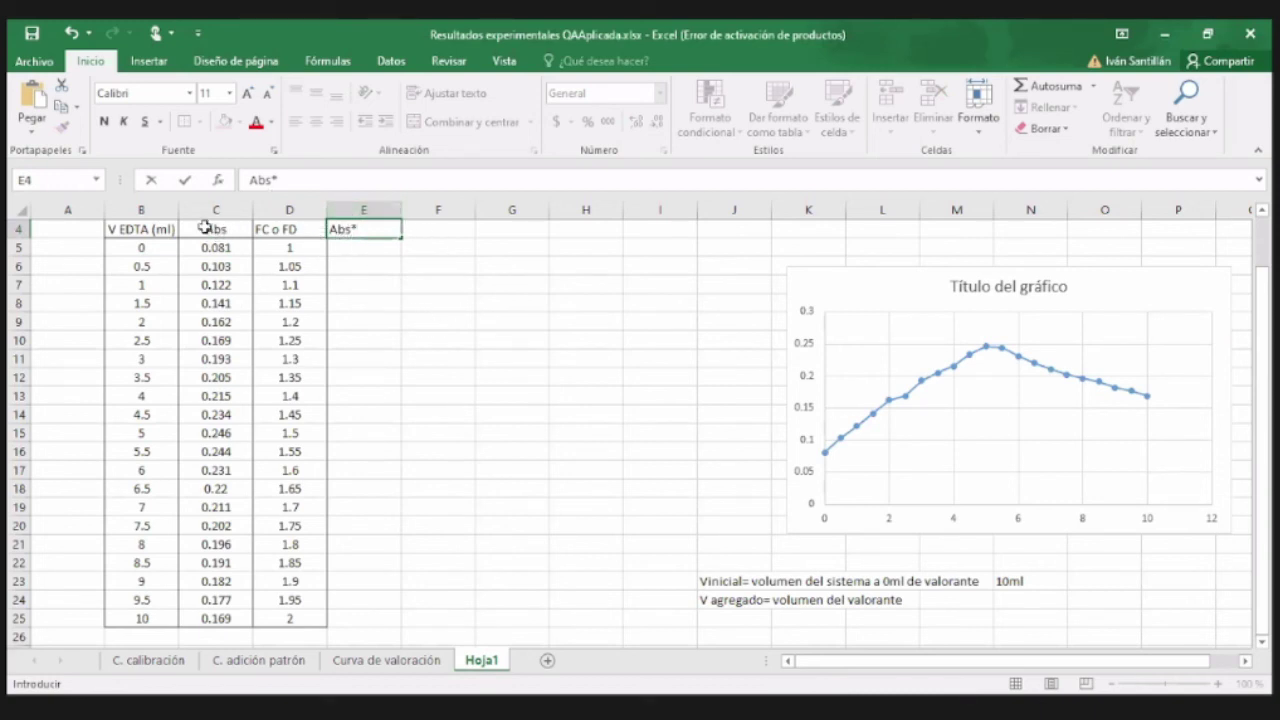
click(375, 250)
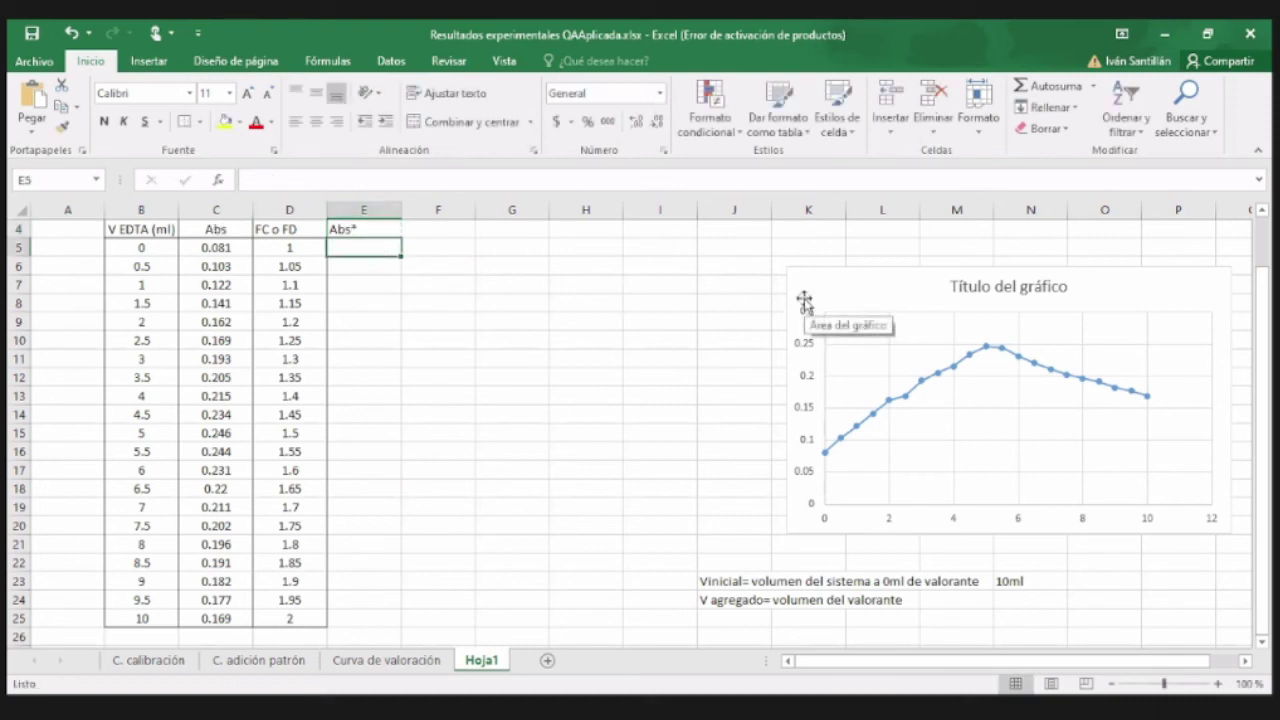
Enter the formula =C5*D5 in cell E5 to multiply the absorbance by the correction factor.
text(=)
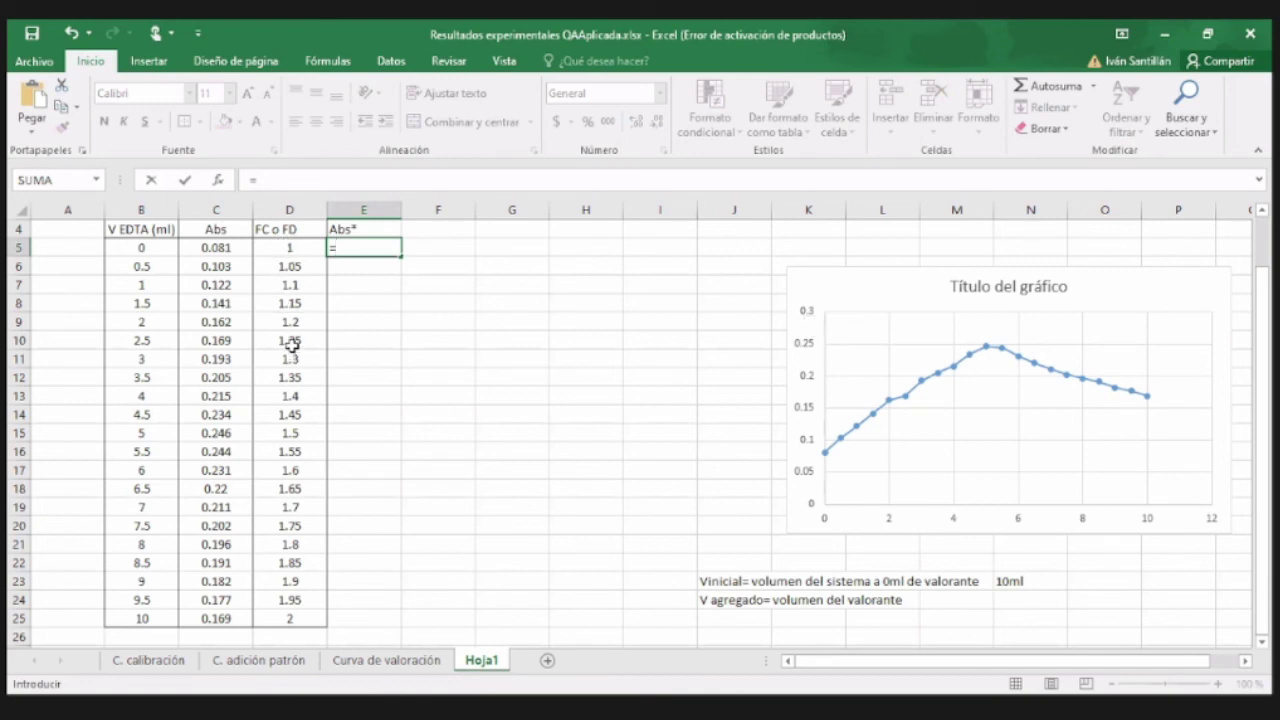
click(215, 249)
text(*)
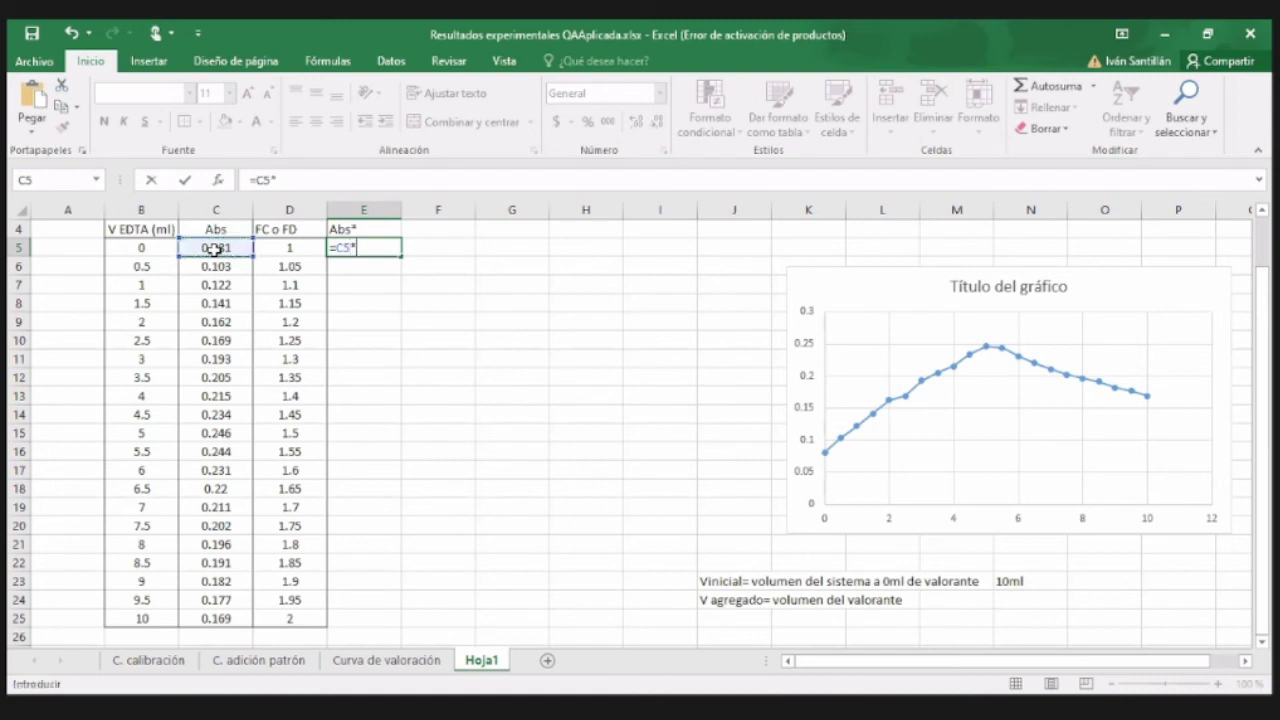
click(287, 248)
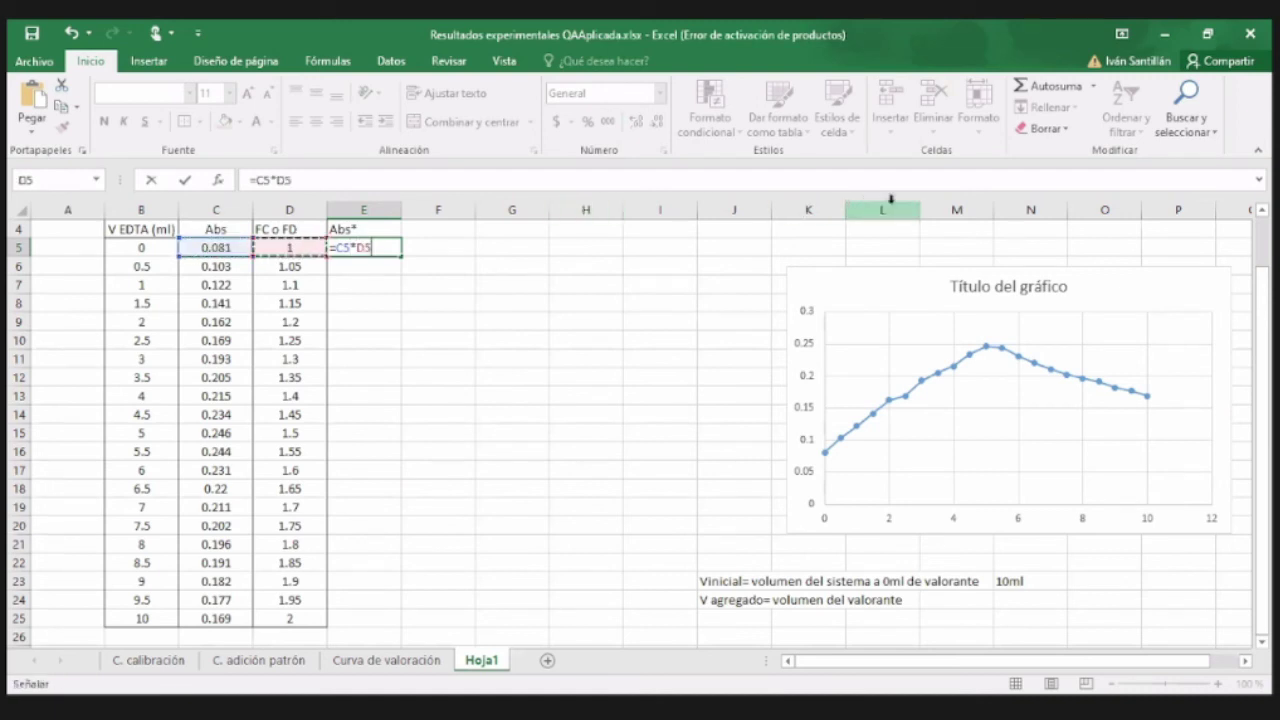
key(Return)
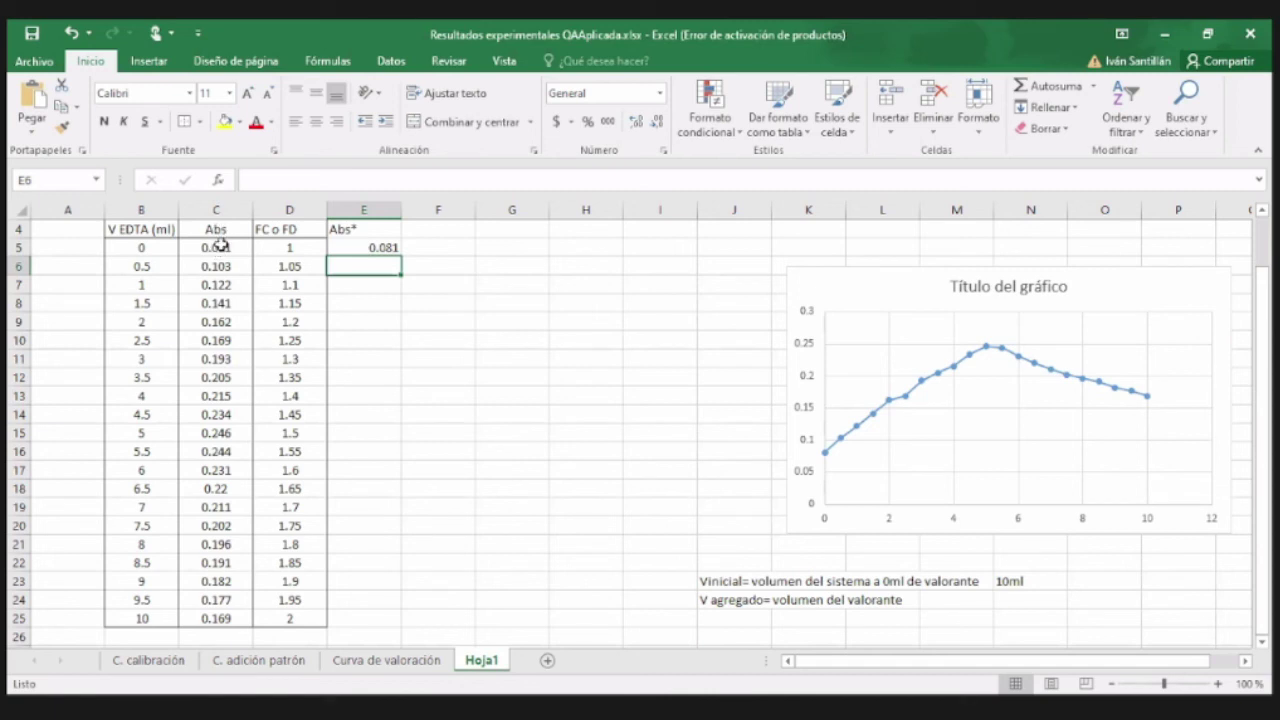
Fill the corrected absorbance formula from E5 down through E25.
click(343, 251)
drag(398, 260, 406, 632)
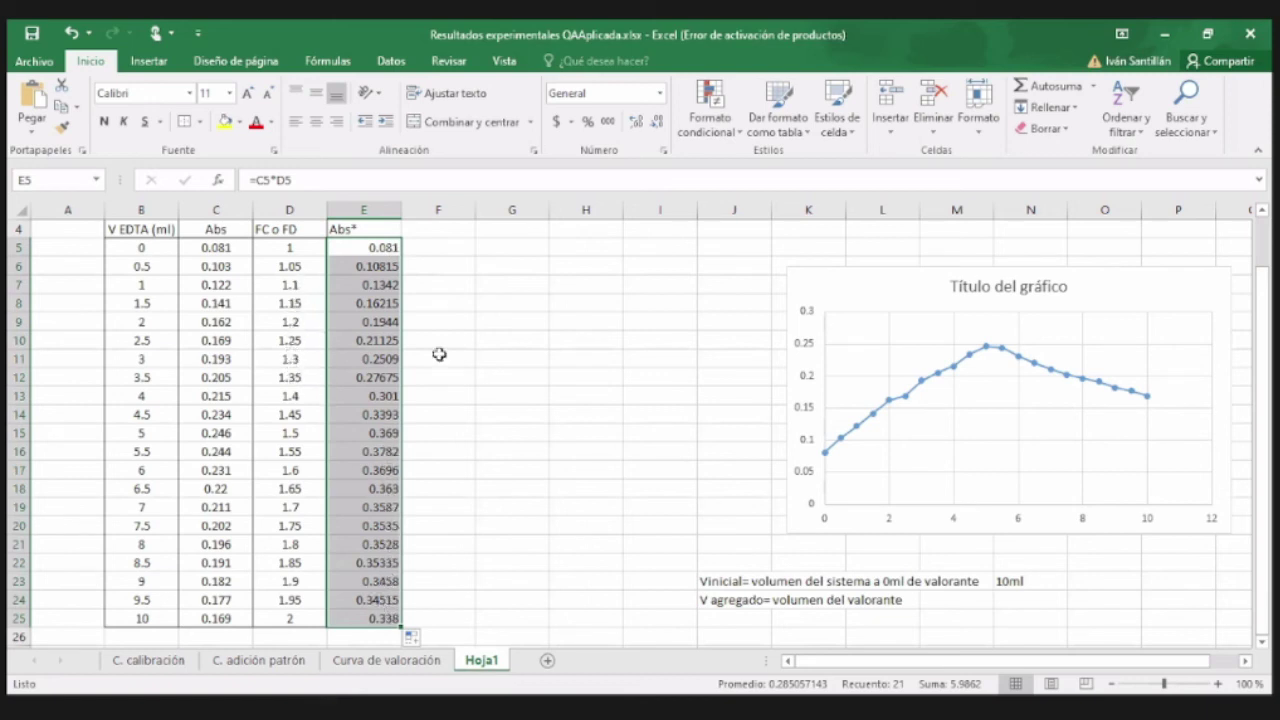
click(492, 322)
Add outside borders to the Abs* header in E4 and to the corrected absorbance values in E5 to E25.
click(355, 229)
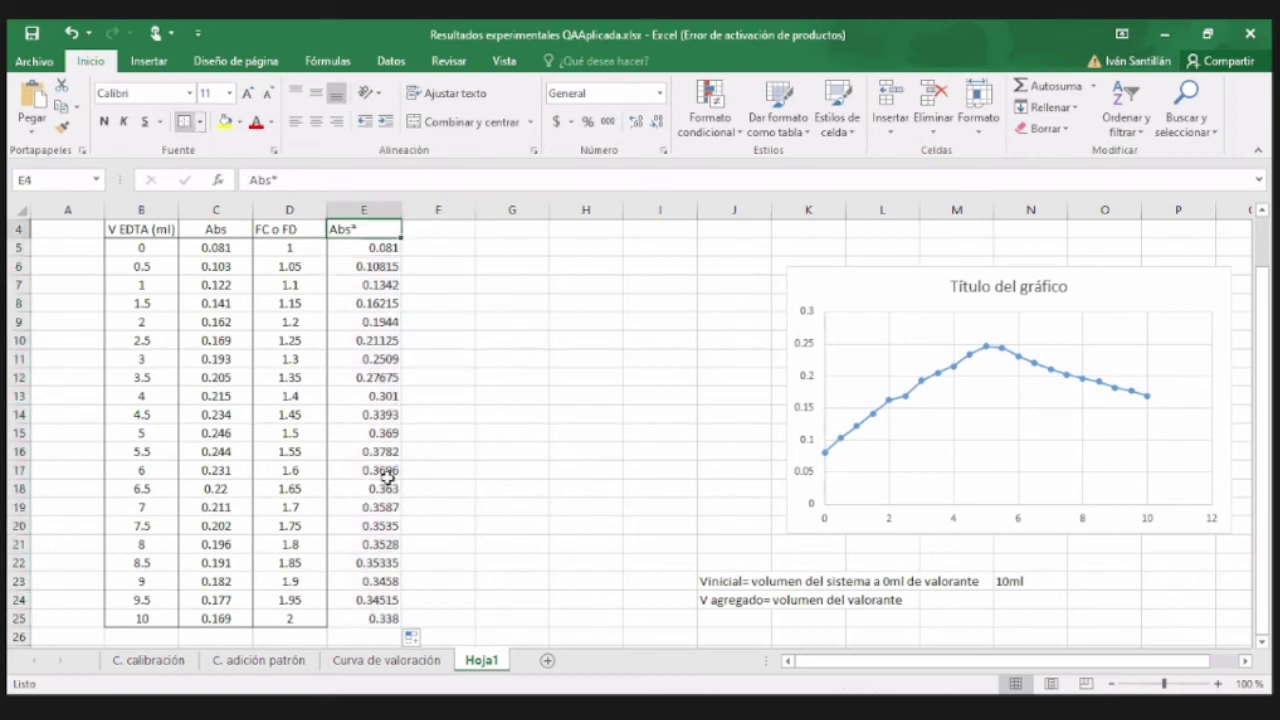
key(Down)
key(ctrl+shift+Down)
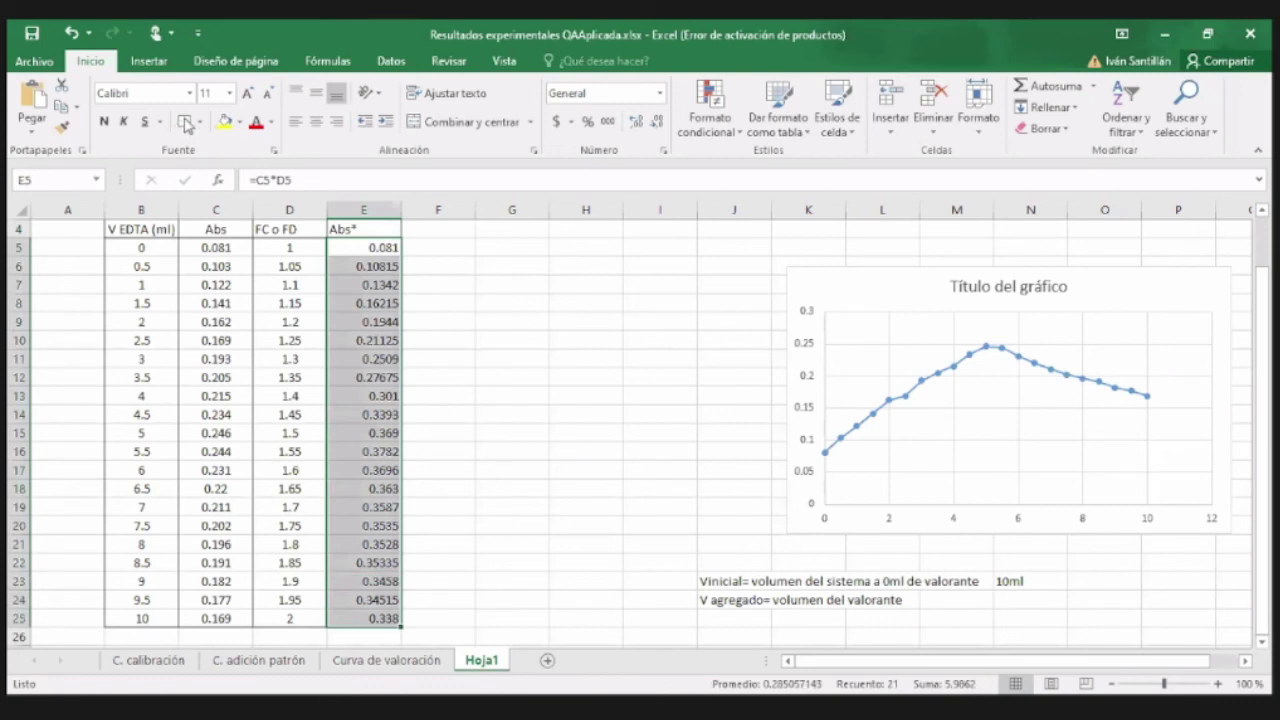
click(148, 249)
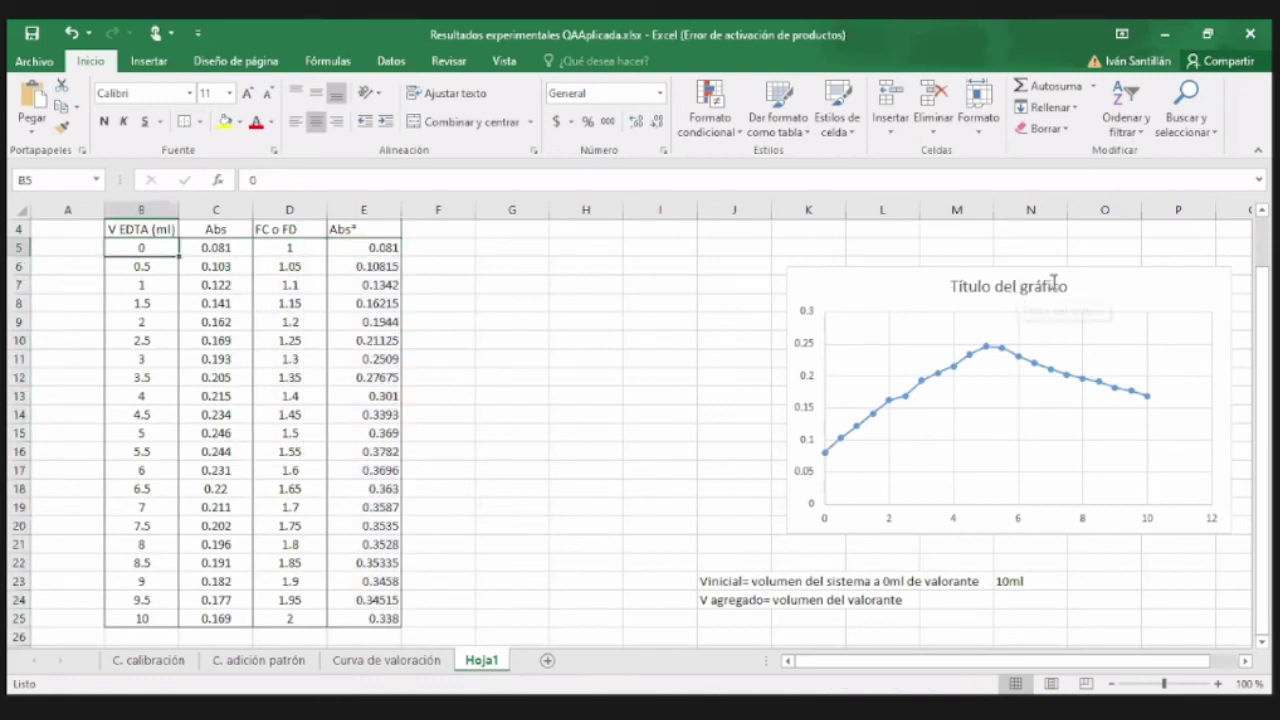
Retitle the existing chart of uncorrected absorbances as "Abs experimentales (sin corregir)".
click(1063, 288)
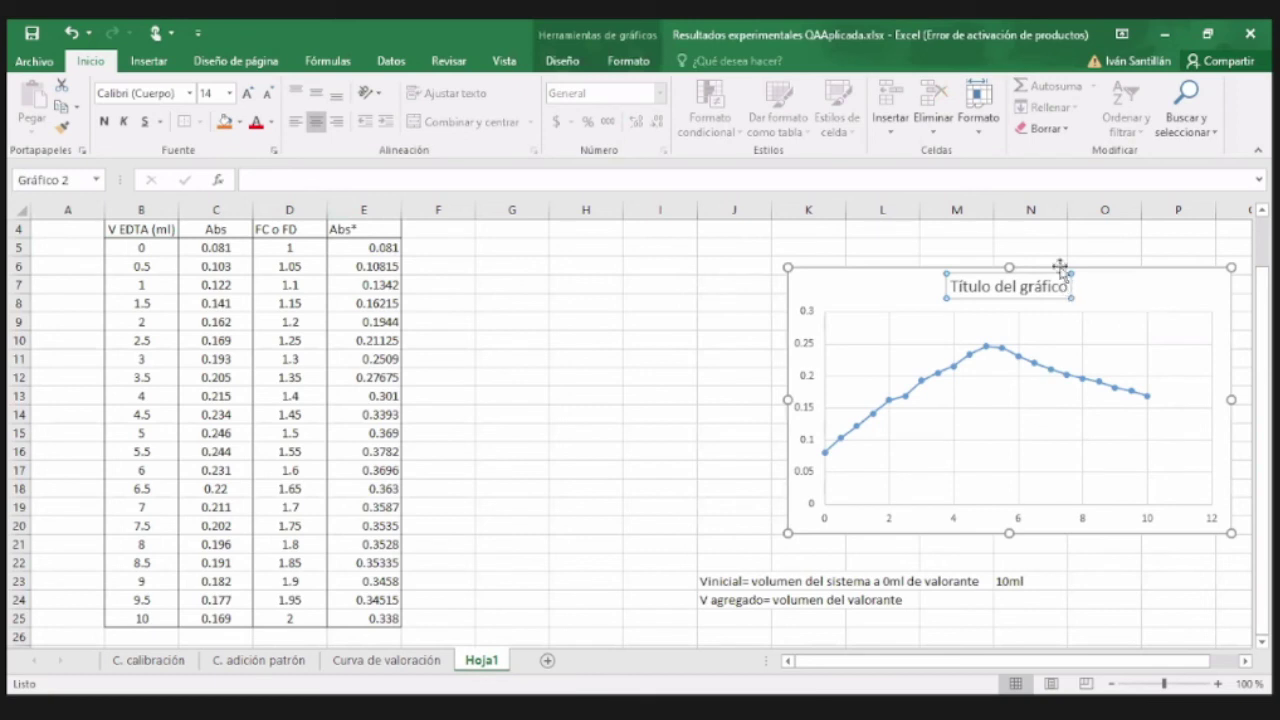
key(BackSpace)
key(BackSpace)
key(BackSpace)
key(BackSpace)
key(BackSpace)
key(BackSpace)
key(BackSpace)
key(BackSpace)
key(BackSpace)
key(BackSpace)
key(BackSpace)
key(BackSpace)
key(BackSpace)
key(BackSpace)
key(BackSpace)
key(BackSpace)
key(BackSpace)
key(BackSpace)
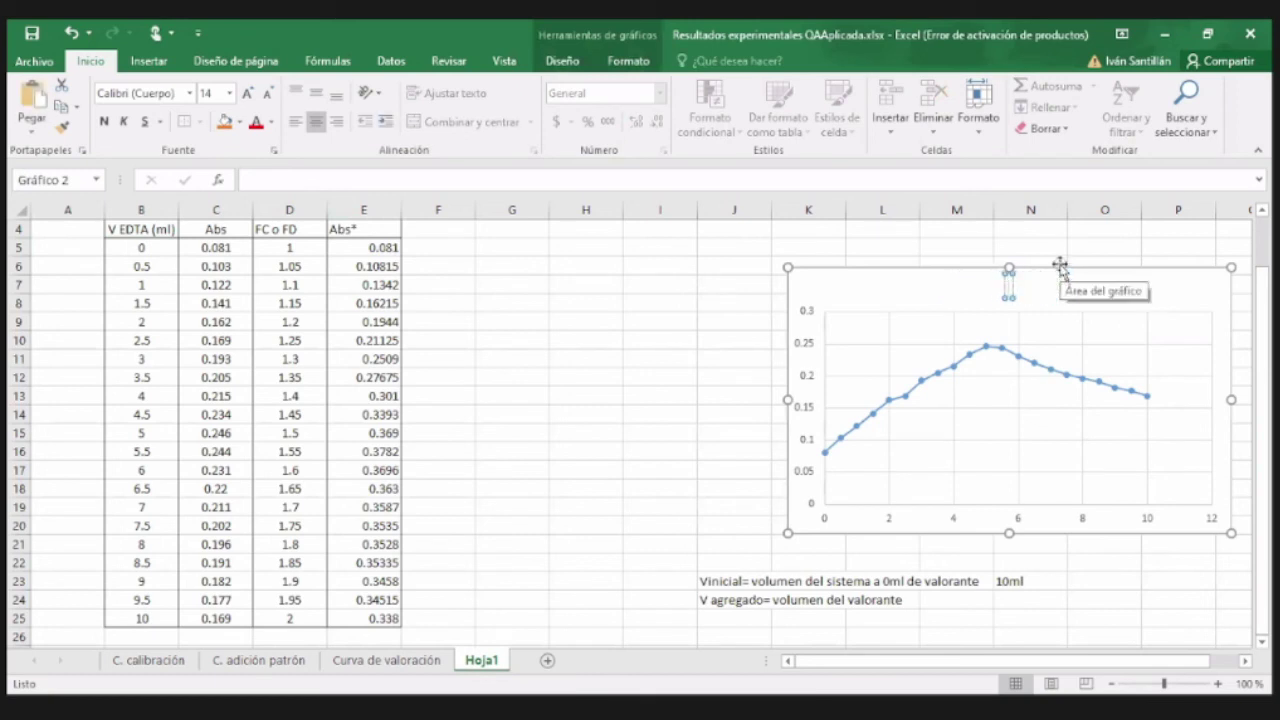
text(Abs)
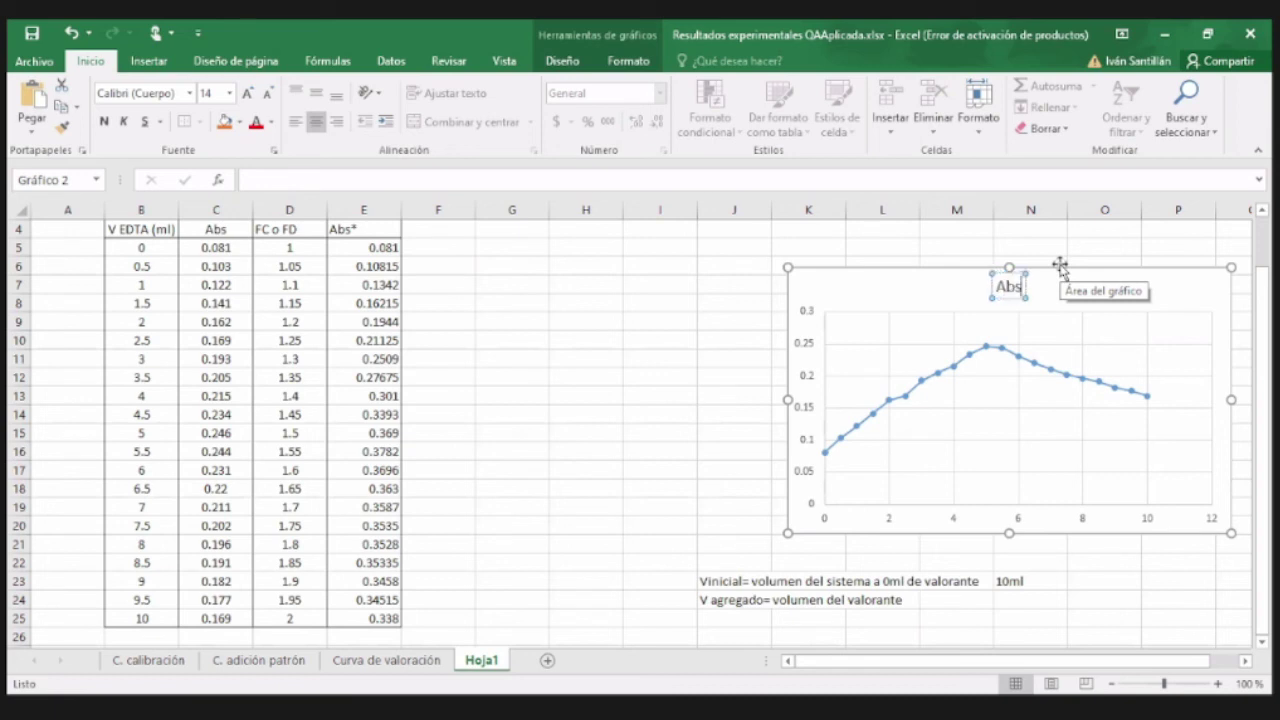
text( experim)
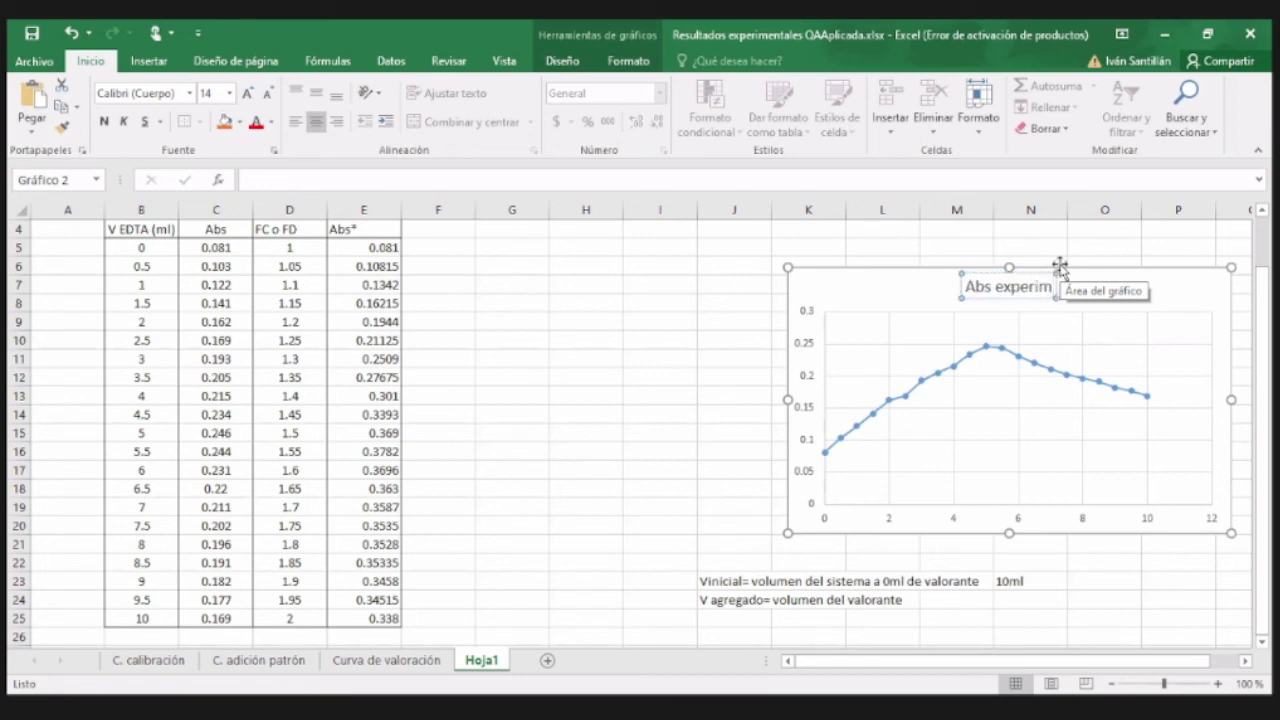
text(ental)
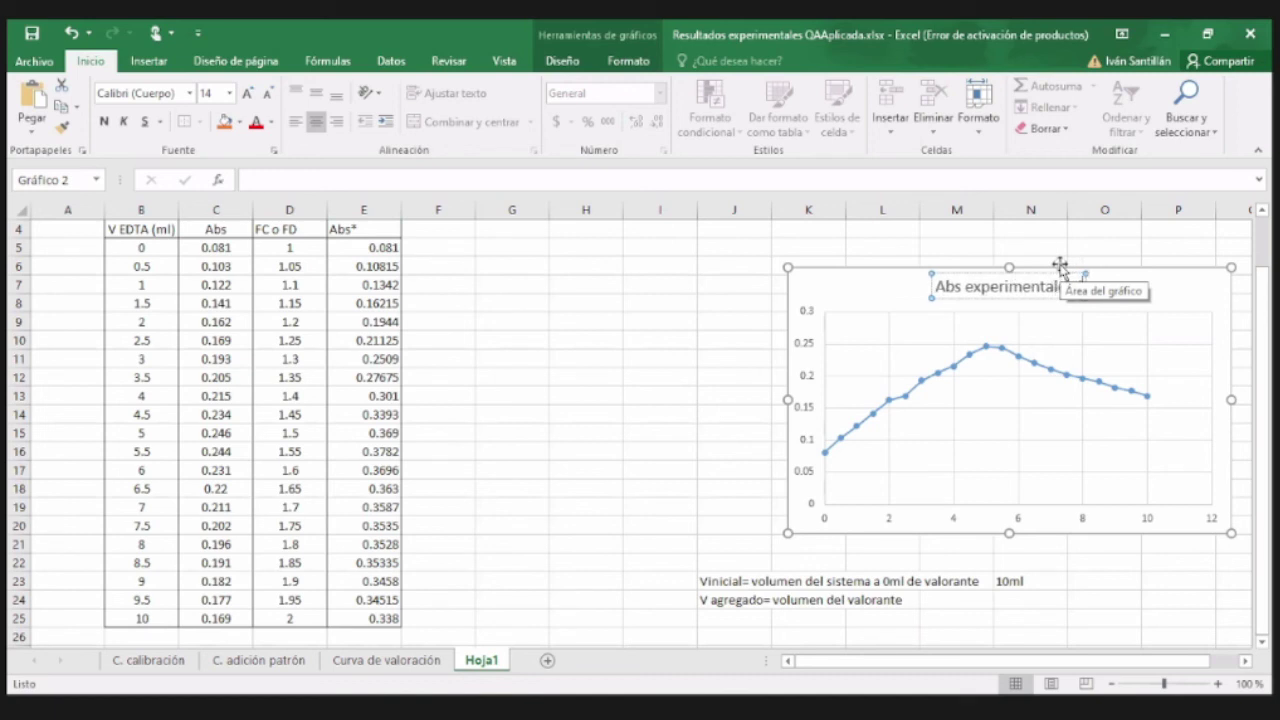
text(es (sin corregir))
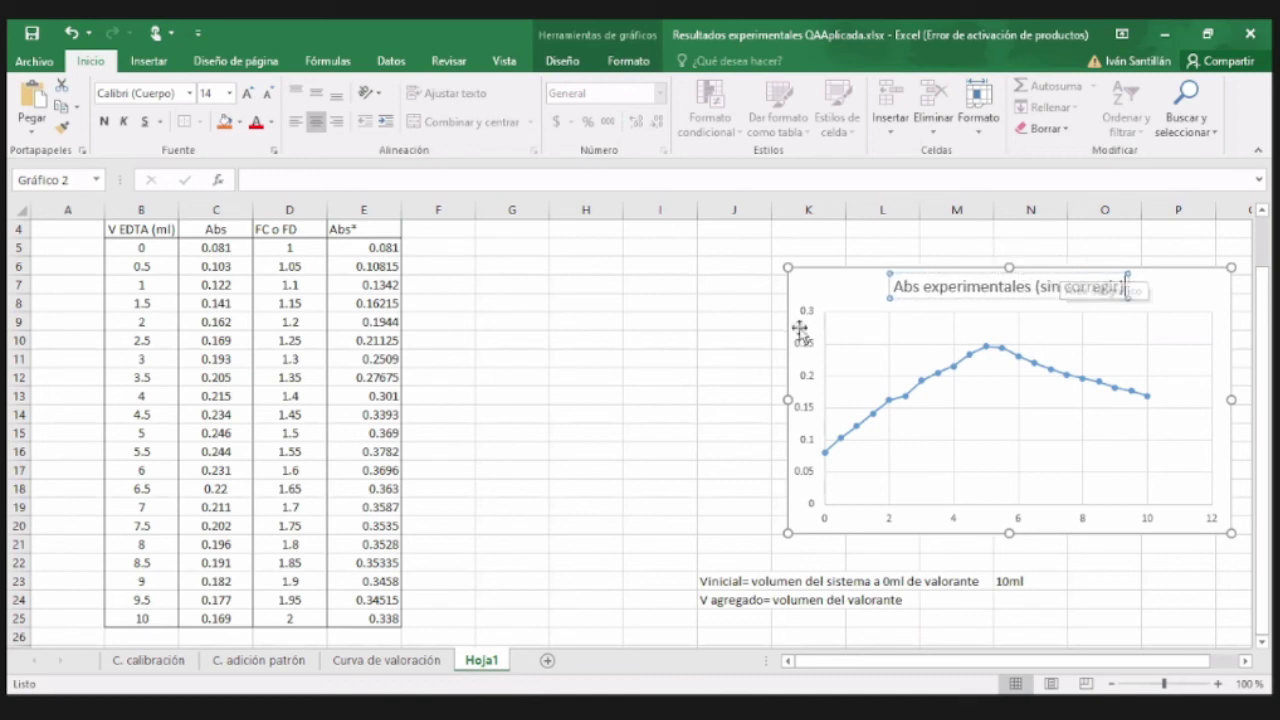
click(766, 306)
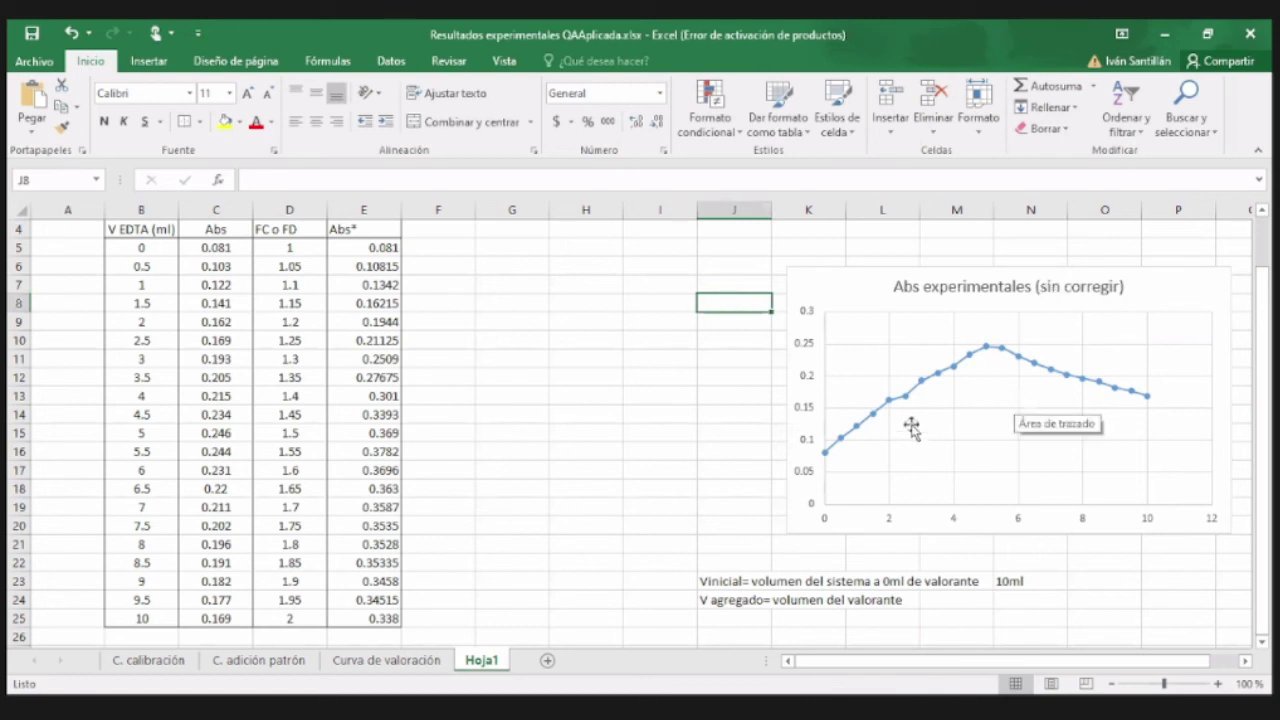
Insert a scatter chart with straight lines and markers from B5:B25 and E5:E25, and place it beside the experimental absorbance chart.
drag(142, 245, 141, 618)
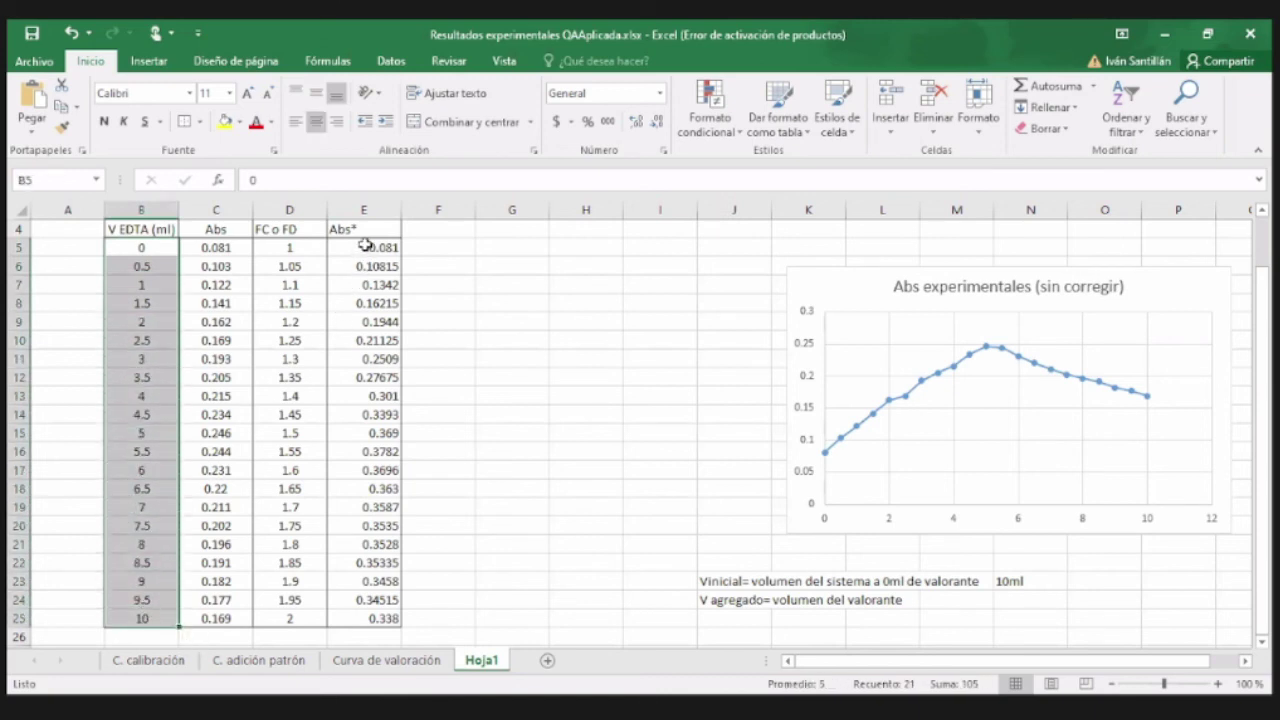
ctrl+drag(365, 246, 366, 618)
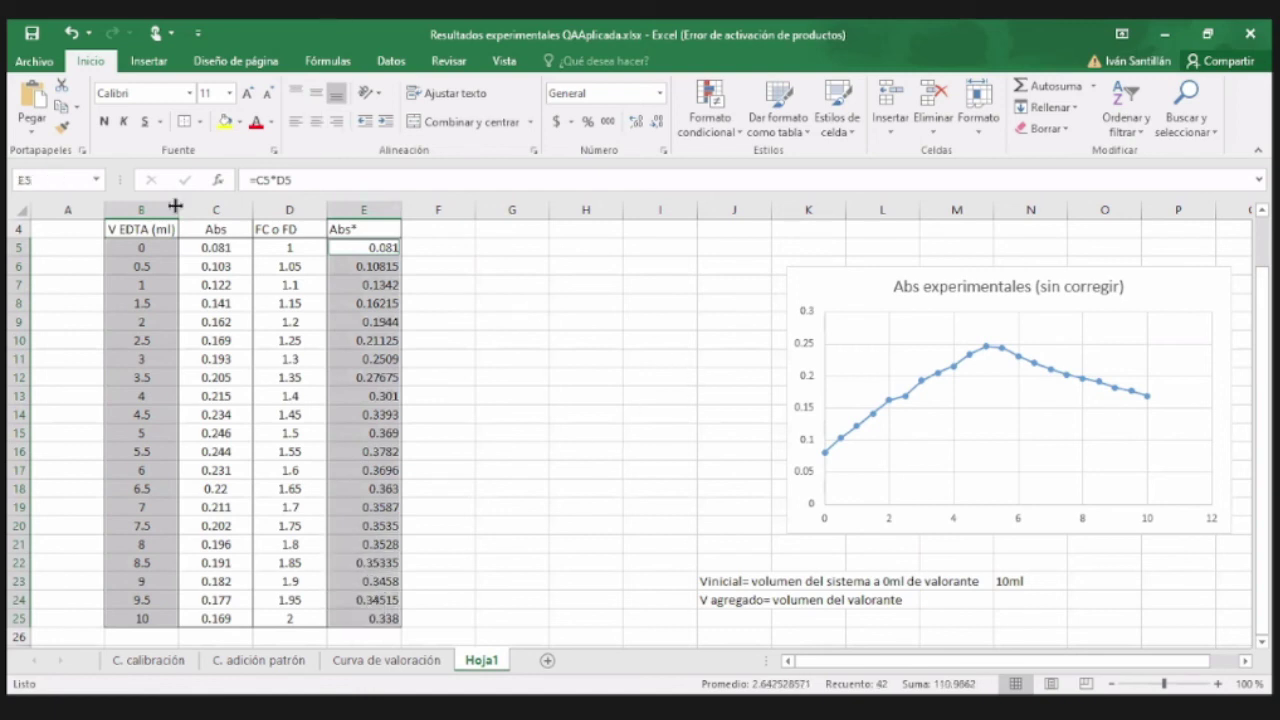
click(148, 61)
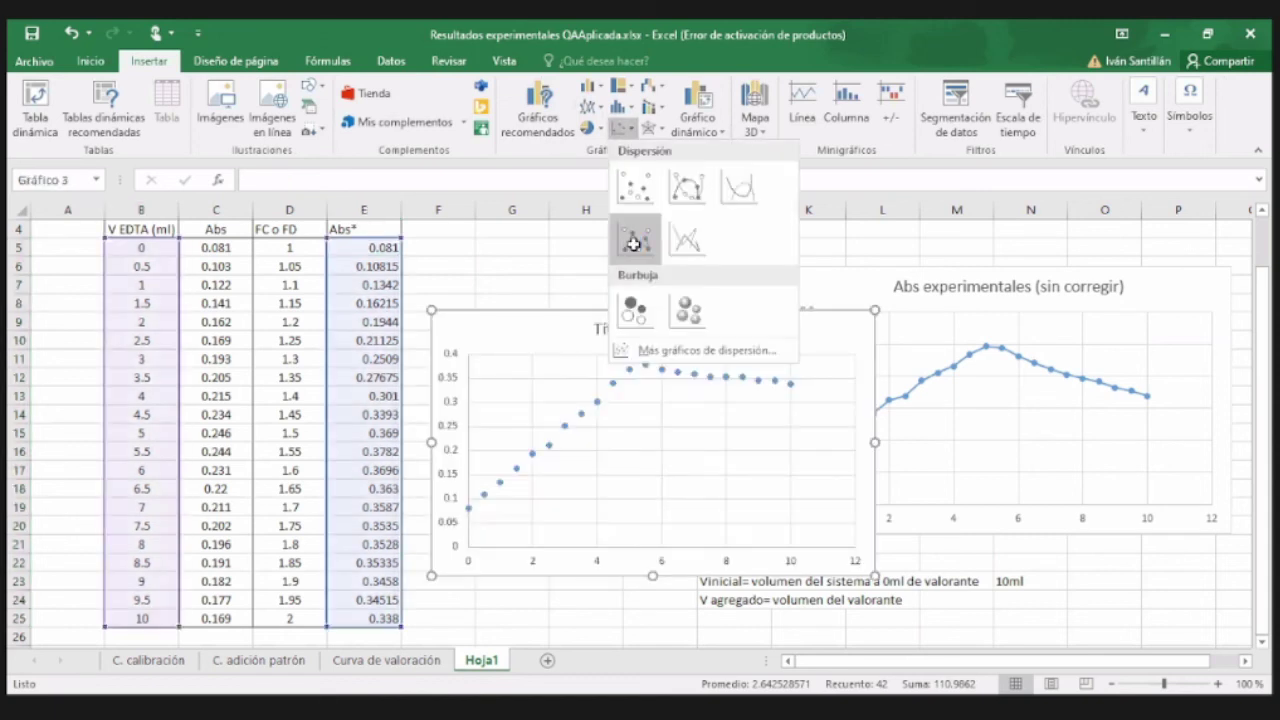
click(636, 247)
scroll(741, 333, down, 1)
drag(743, 277, 1130, 621)
drag(945, 591, 465, 250)
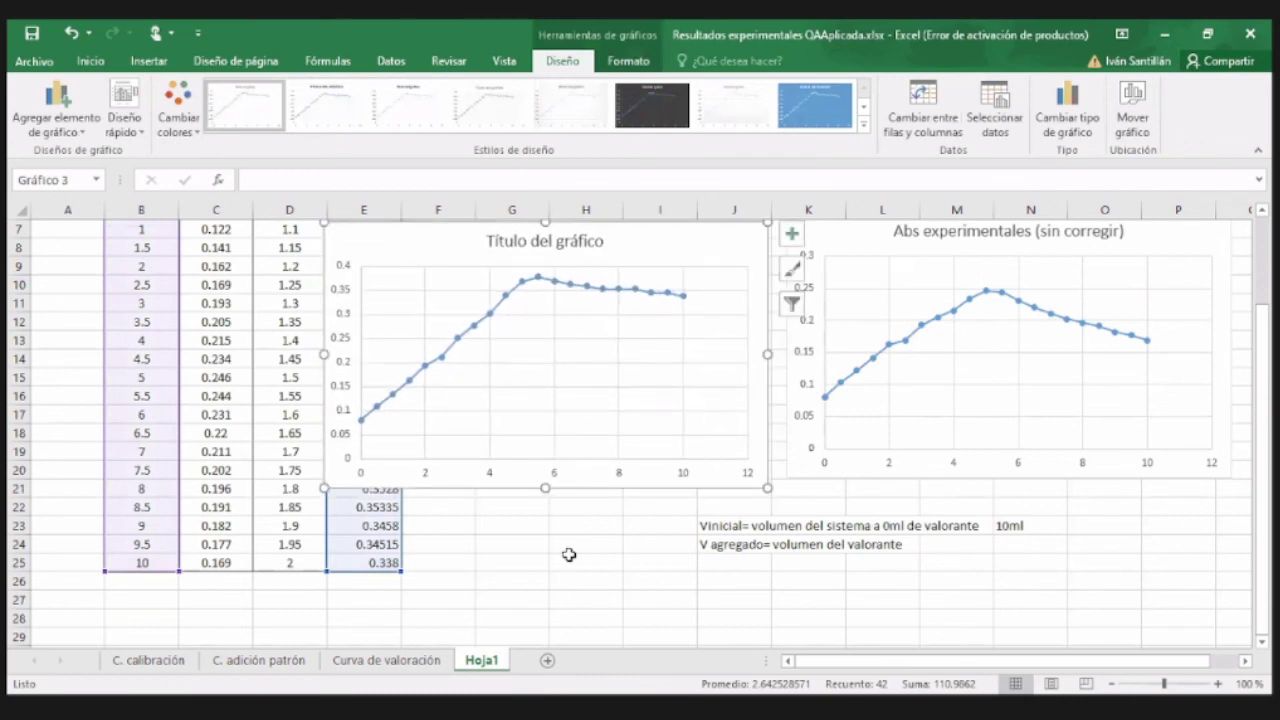
Set the title of the new corrected absorbance chart to "Abs corregidas".
click(598, 246)
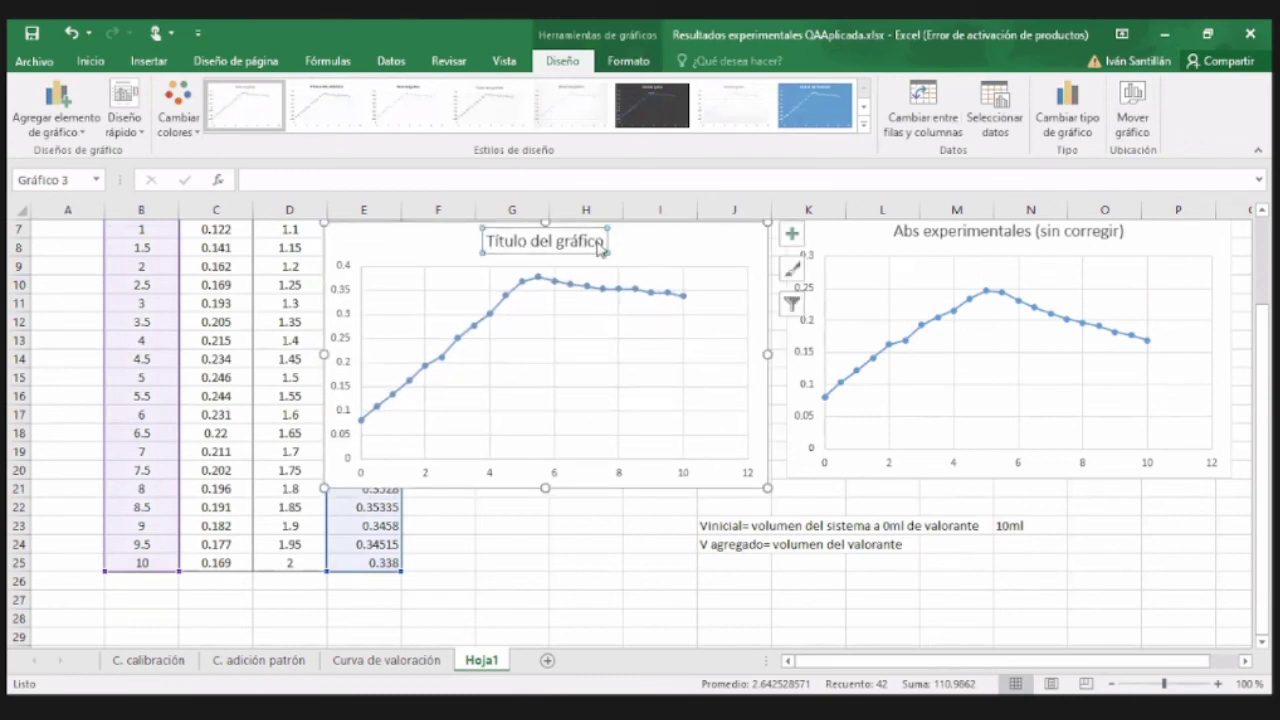
key(BackSpace)
key(BackSpace)
key(BackSpace)
key(BackSpace)
key(BackSpace)
key(BackSpace)
key(BackSpace)
key(BackSpace)
key(BackSpace)
key(BackSpace)
key(BackSpace)
key(BackSpace)
key(BackSpace)
key(BackSpace)
key(BackSpace)
key(BackSpace)
key(BackSpace)
key(BackSpace)
text(Abs corregidas)
click(645, 544)
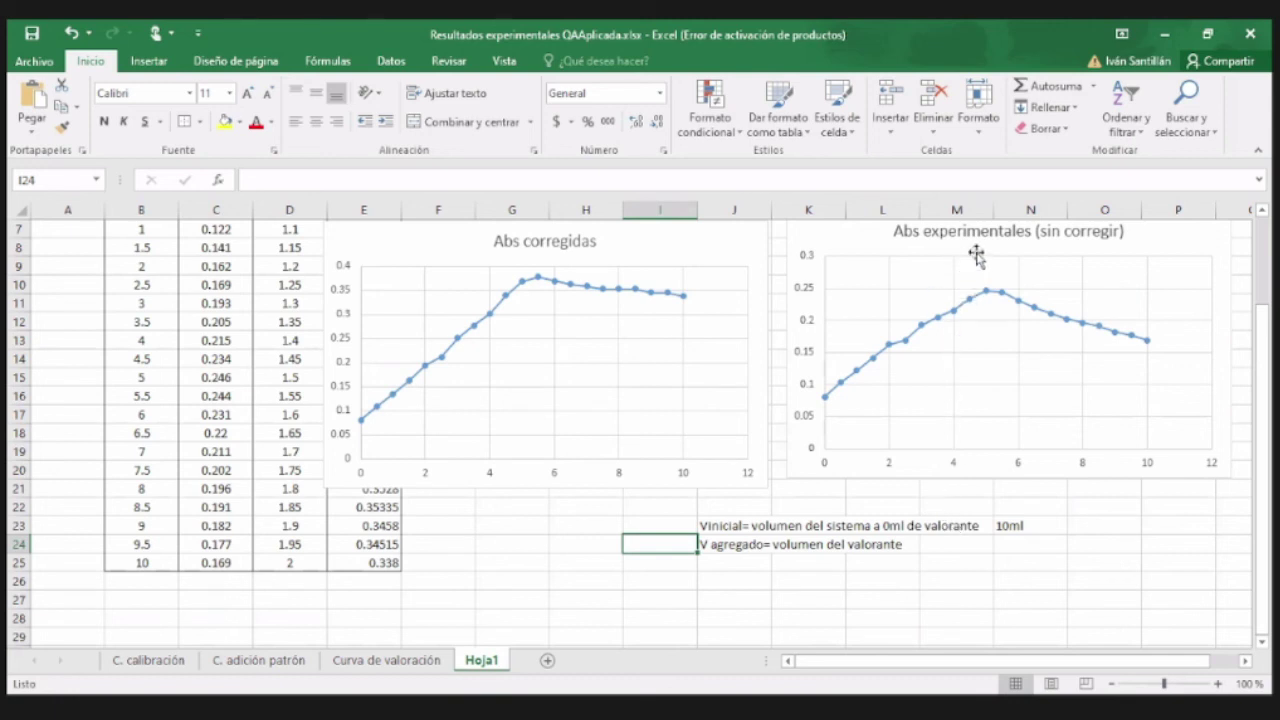
Move the Abs experimentales (sin corregir) chart slightly down to line it up with the corrected chart.
mouse_move(986, 295)
mouse_move(541, 289)
click(855, 243)
drag(855, 243, 856, 260)
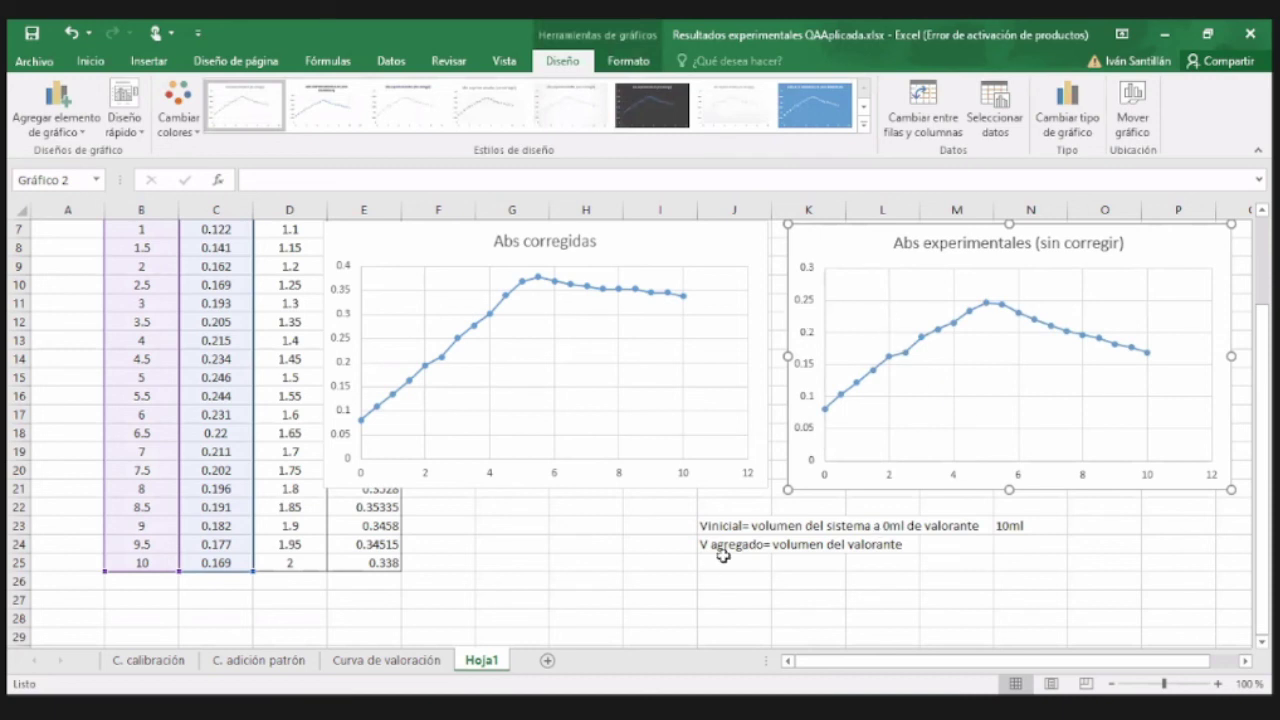
click(1148, 546)
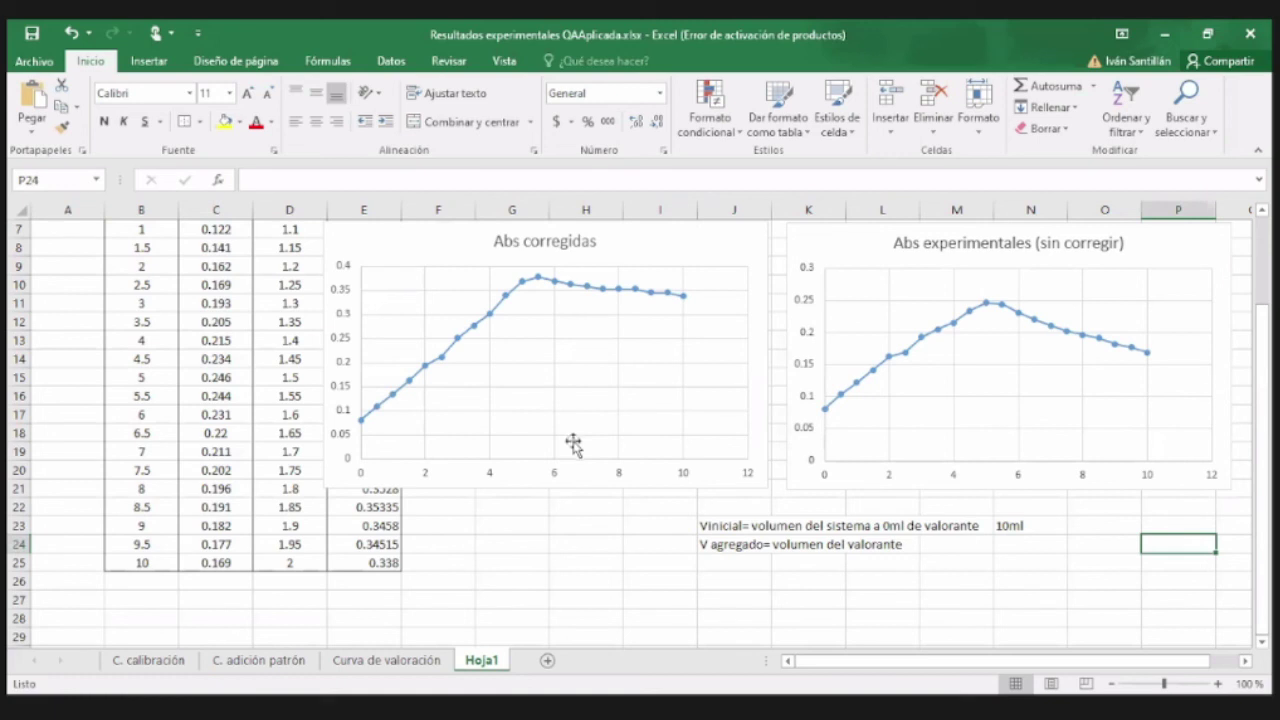
Move the Abs corregidas chart sideways, clear of the Abs* values in column E.
mouse_move(363, 428)
mouse_move(525, 285)
mouse_move(686, 304)
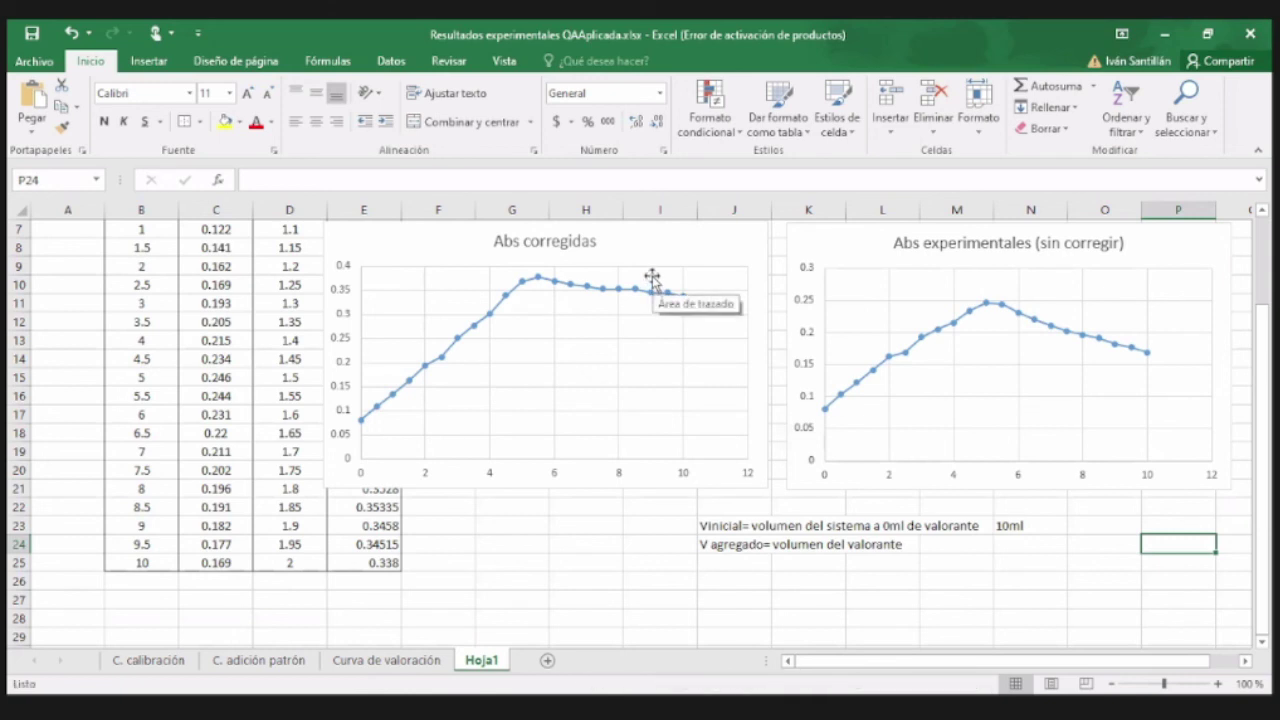
mouse_move(655, 296)
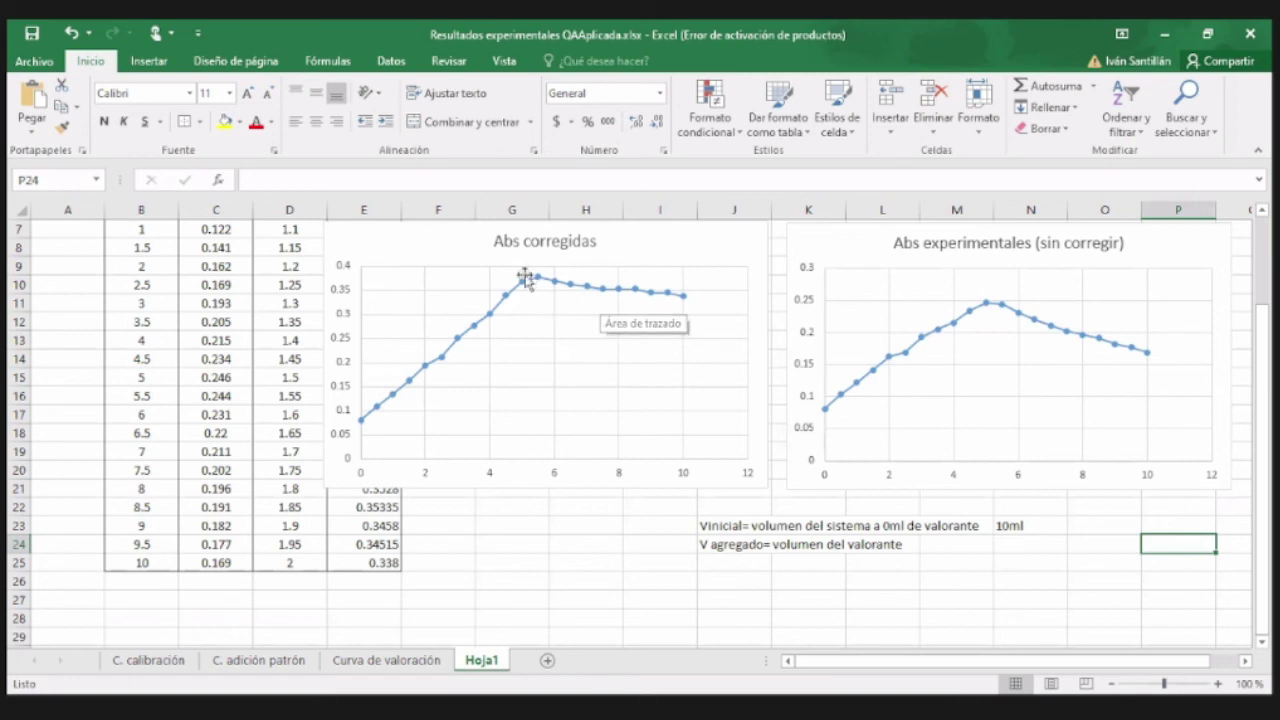
mouse_move(519, 283)
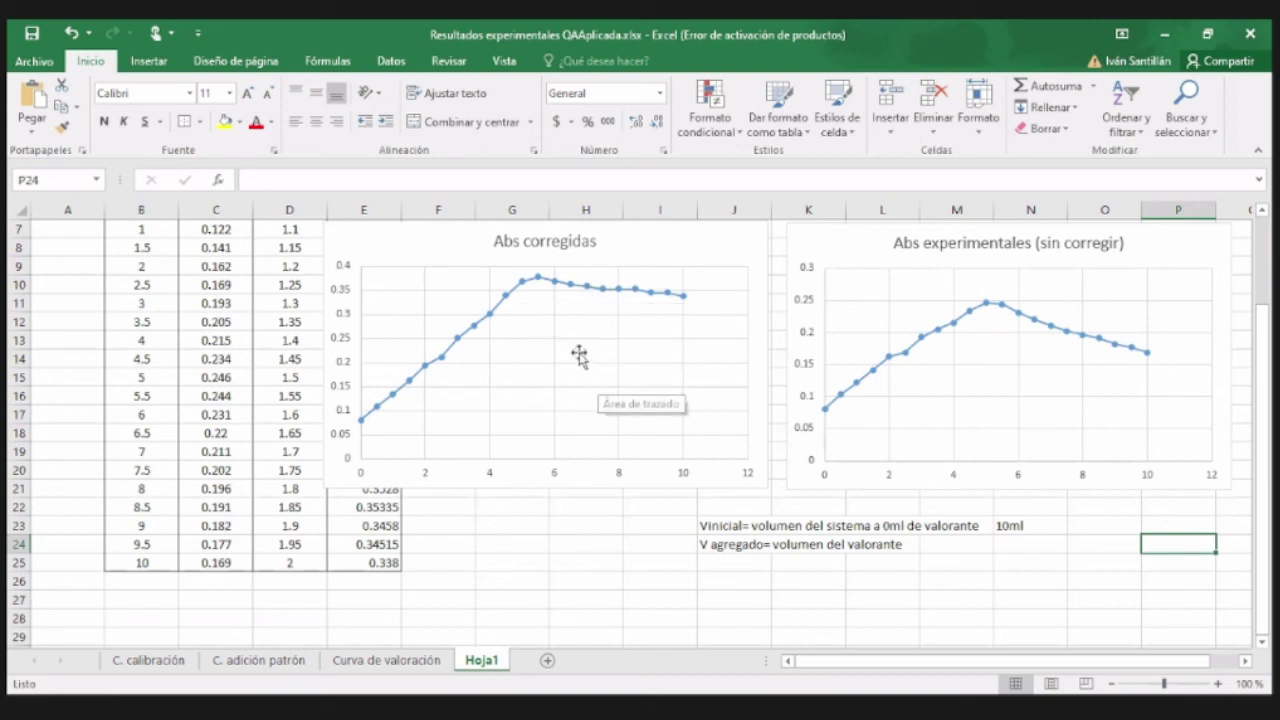
drag(665, 260, 760, 251)
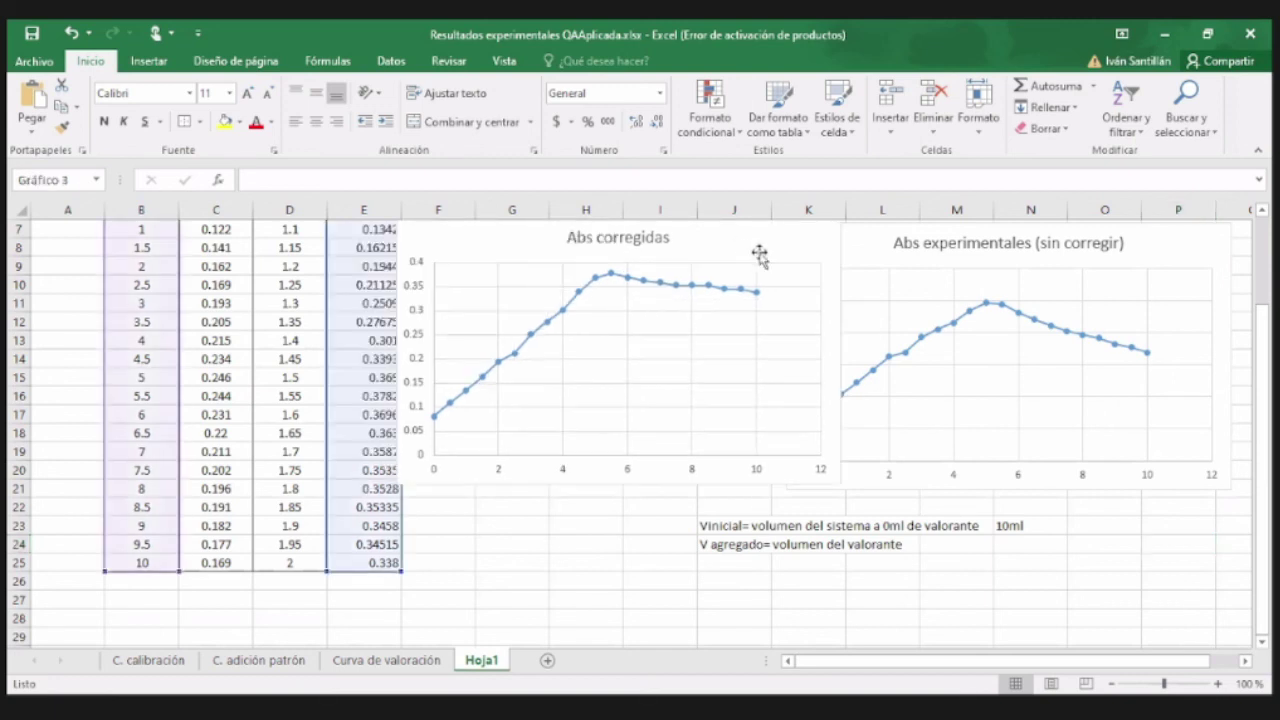
click(650, 303)
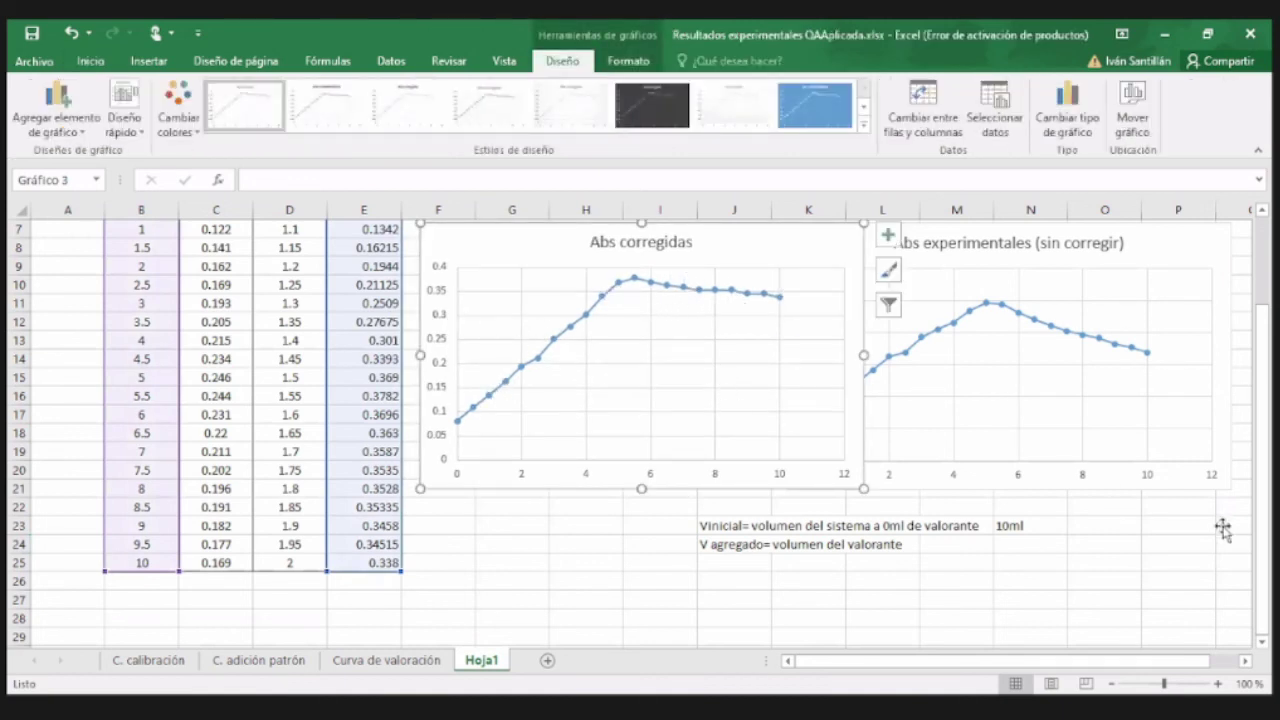
click(1129, 543)
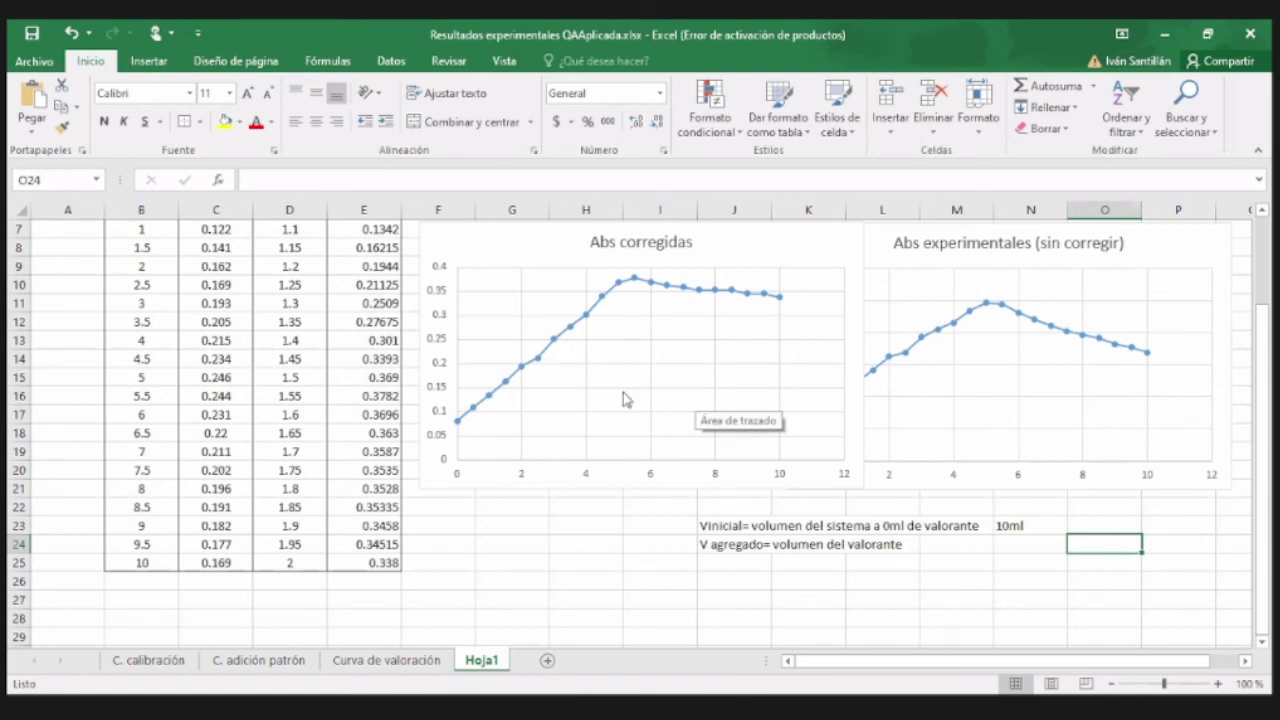
Insert a scatter chart with straight lines and markers for the points before equivalence, using B5:B15 and E5:E15.
mouse_move(612, 292)
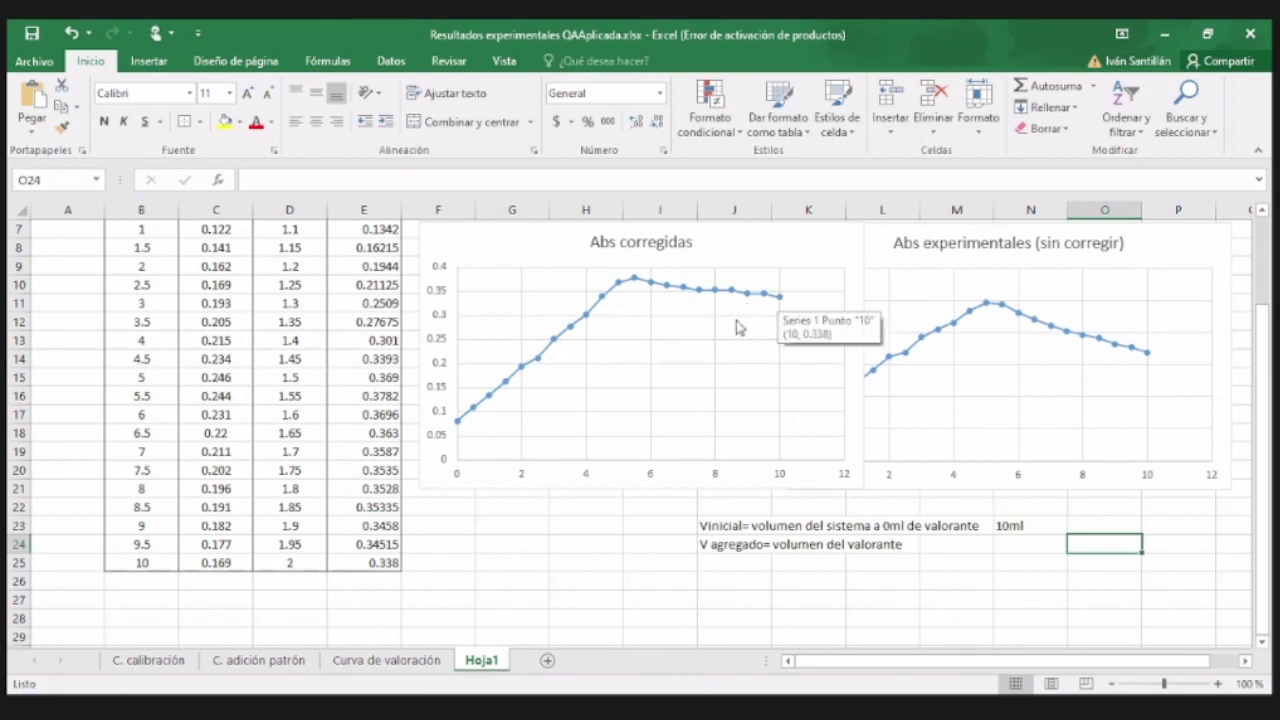
scroll(496, 427, up, 1)
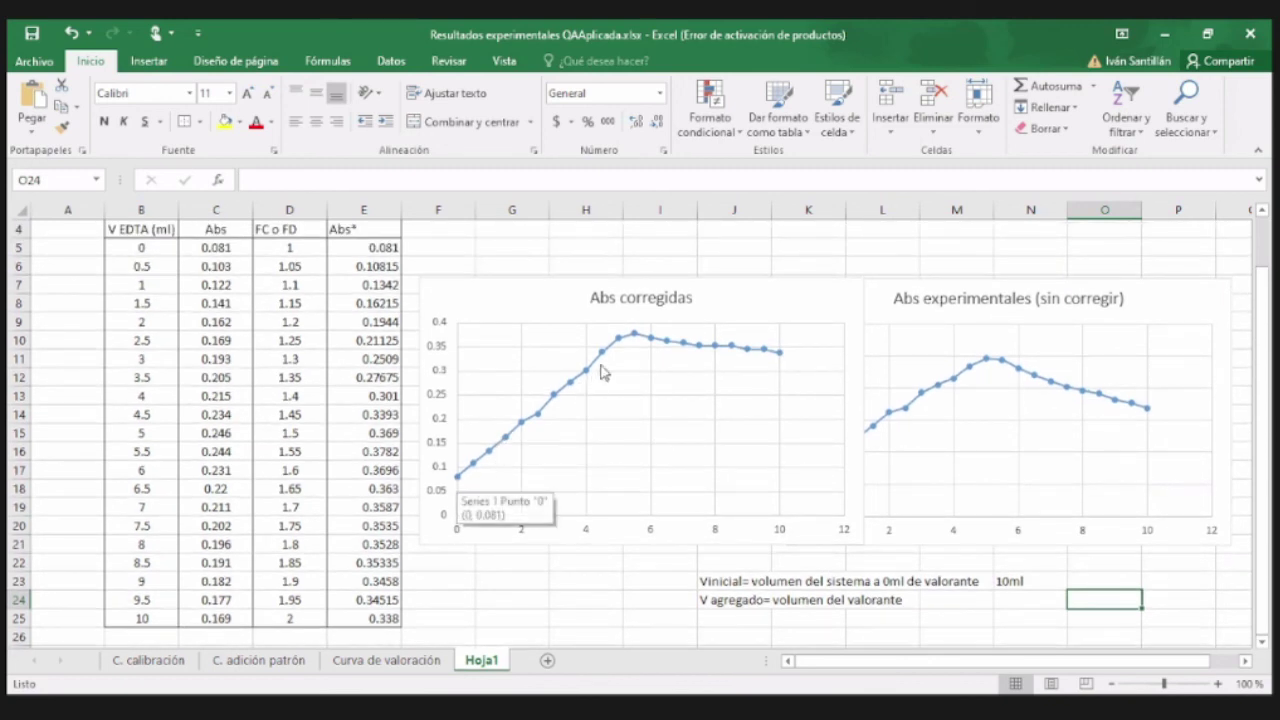
mouse_move(621, 346)
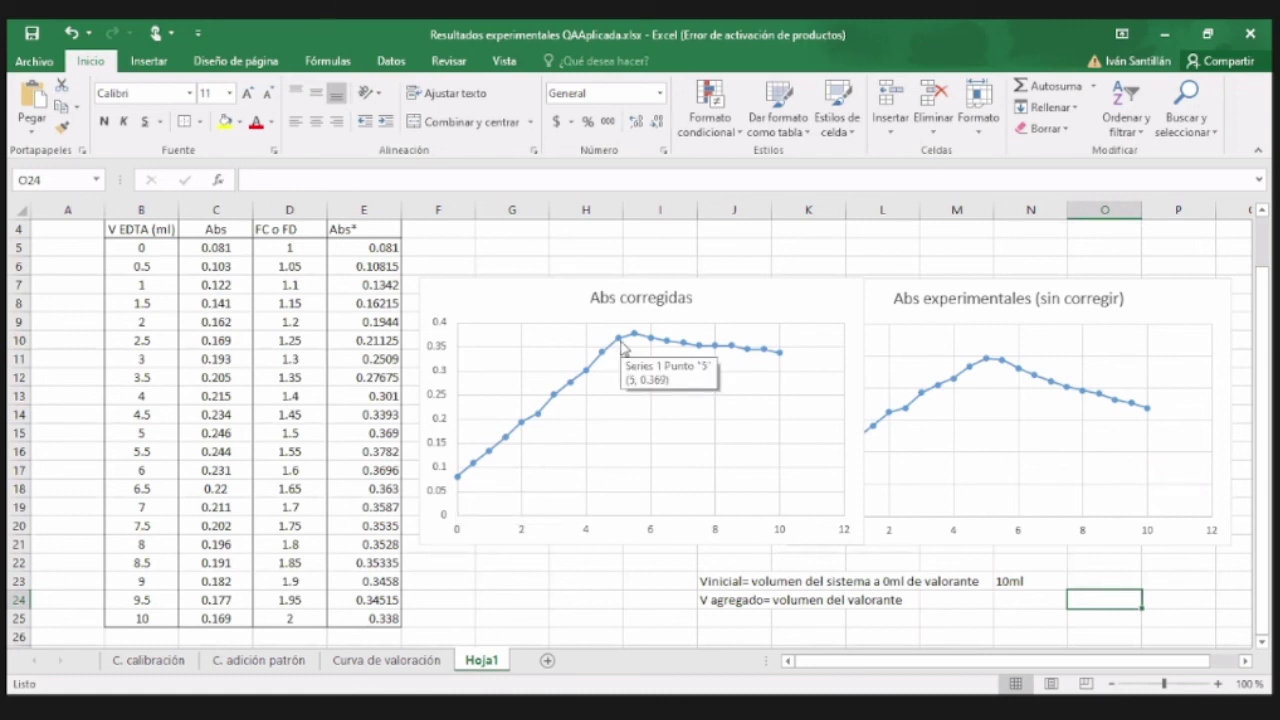
click(139, 249)
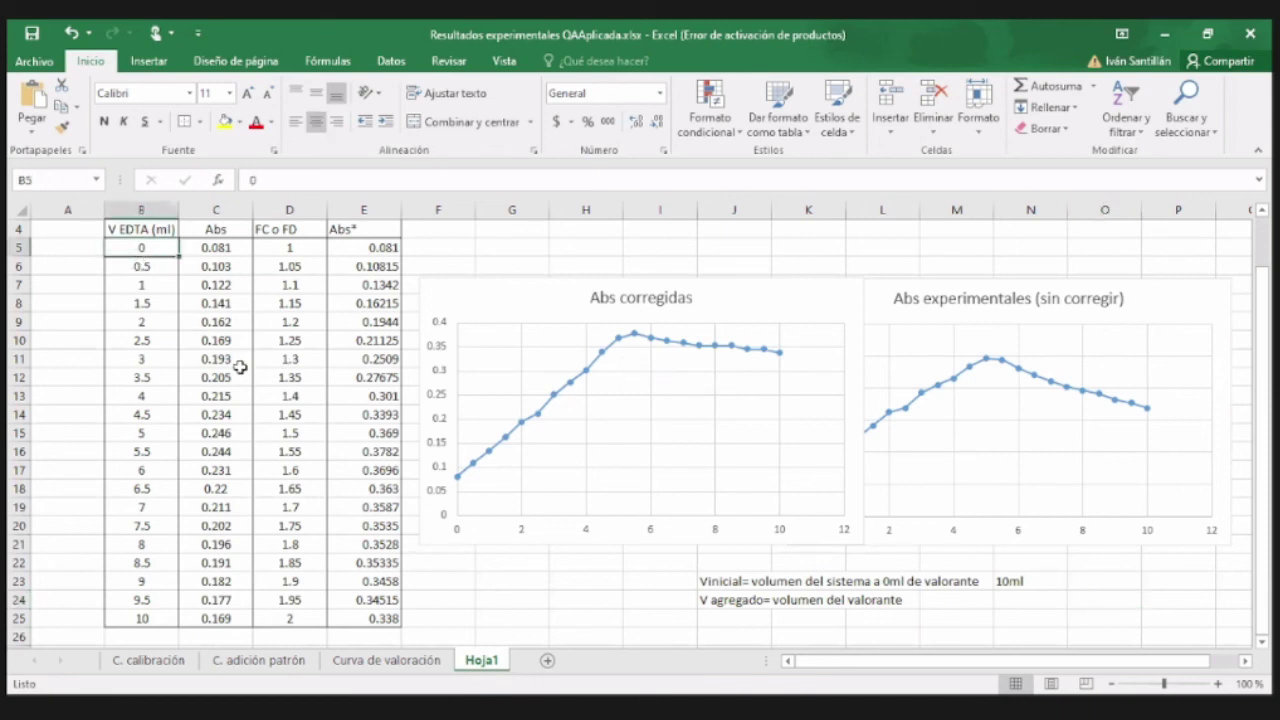
drag(144, 245, 137, 431)
drag(373, 248, 361, 433)
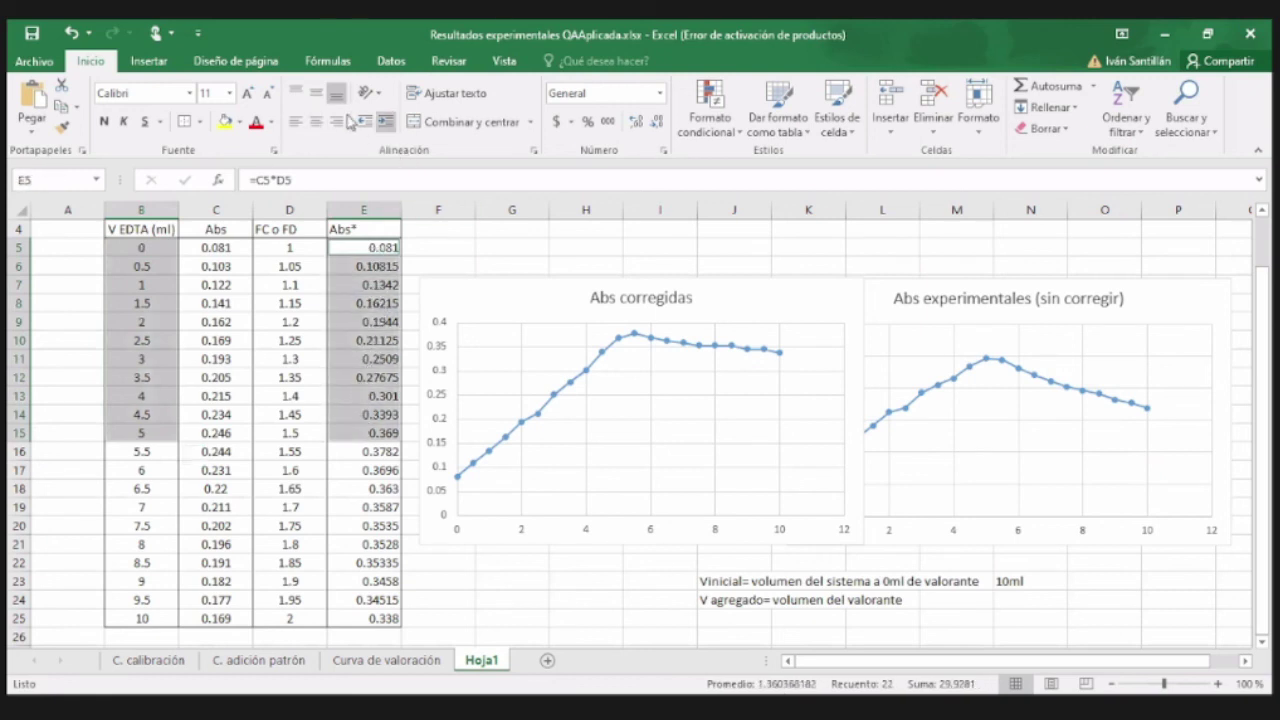
click(148, 61)
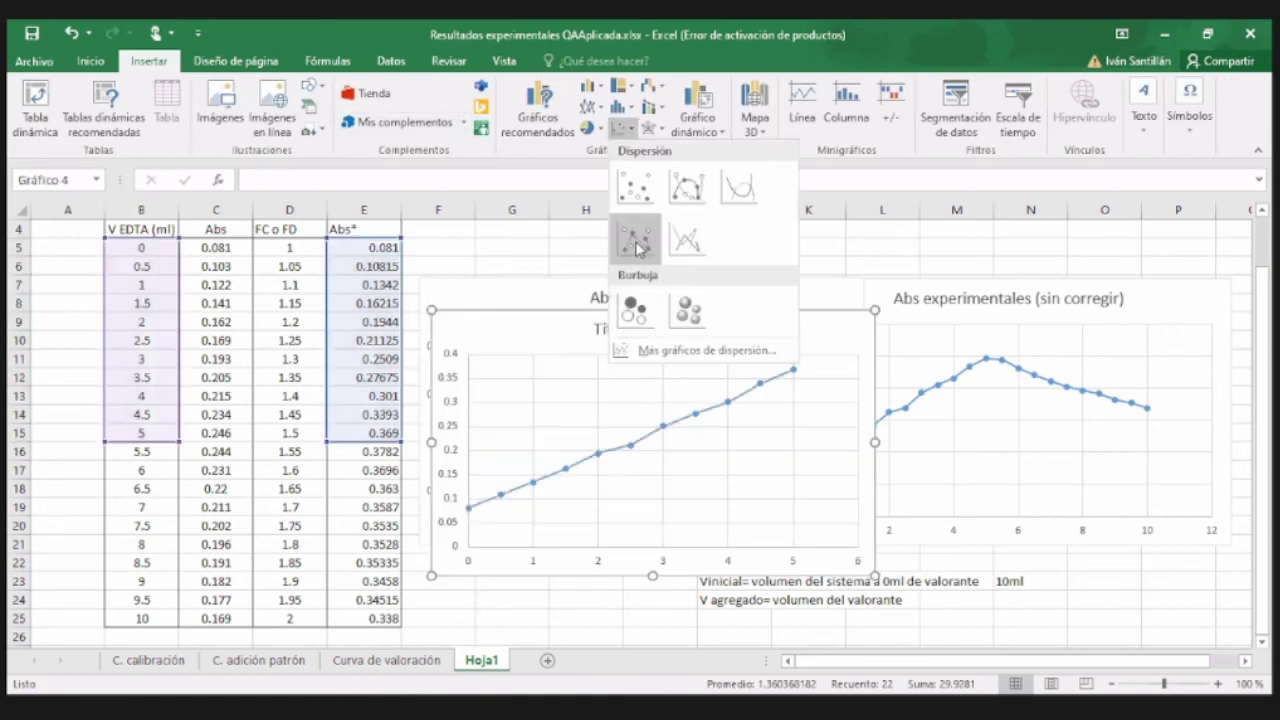
Move the new chart of the first linear segment below the corrected absorbance chart, starting around row 26.
click(770, 338)
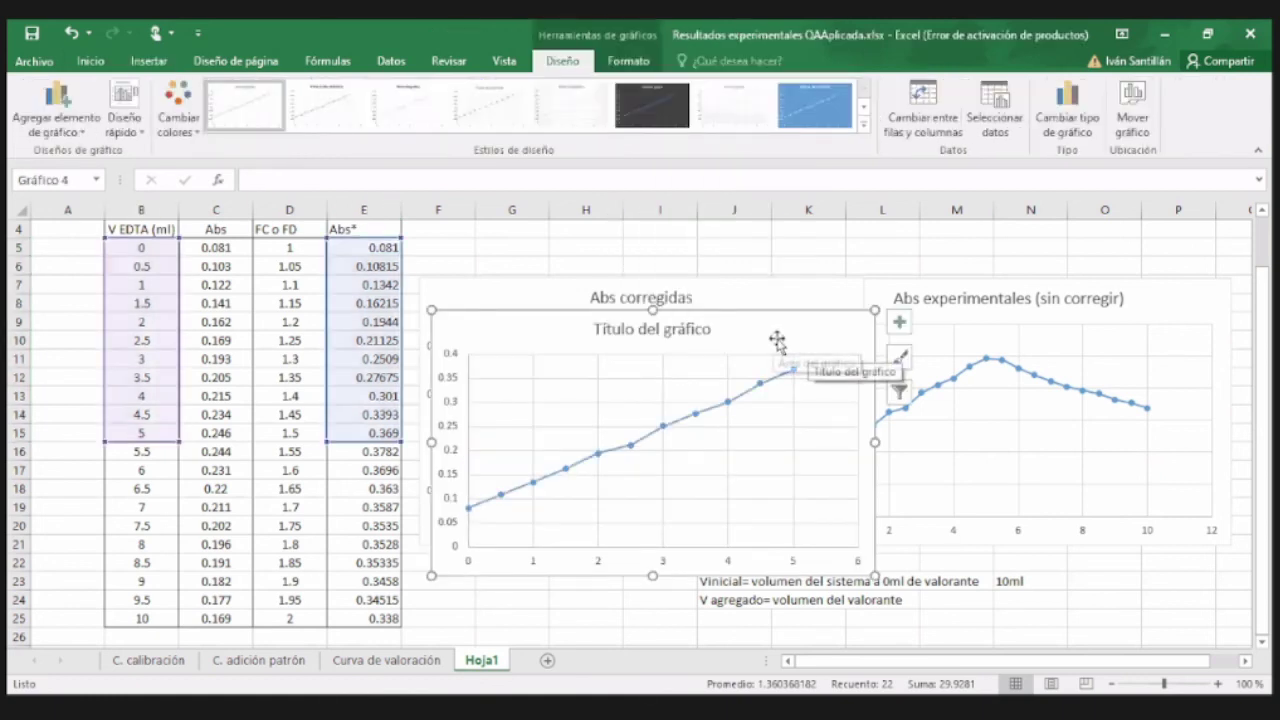
scroll(775, 338, down, 2)
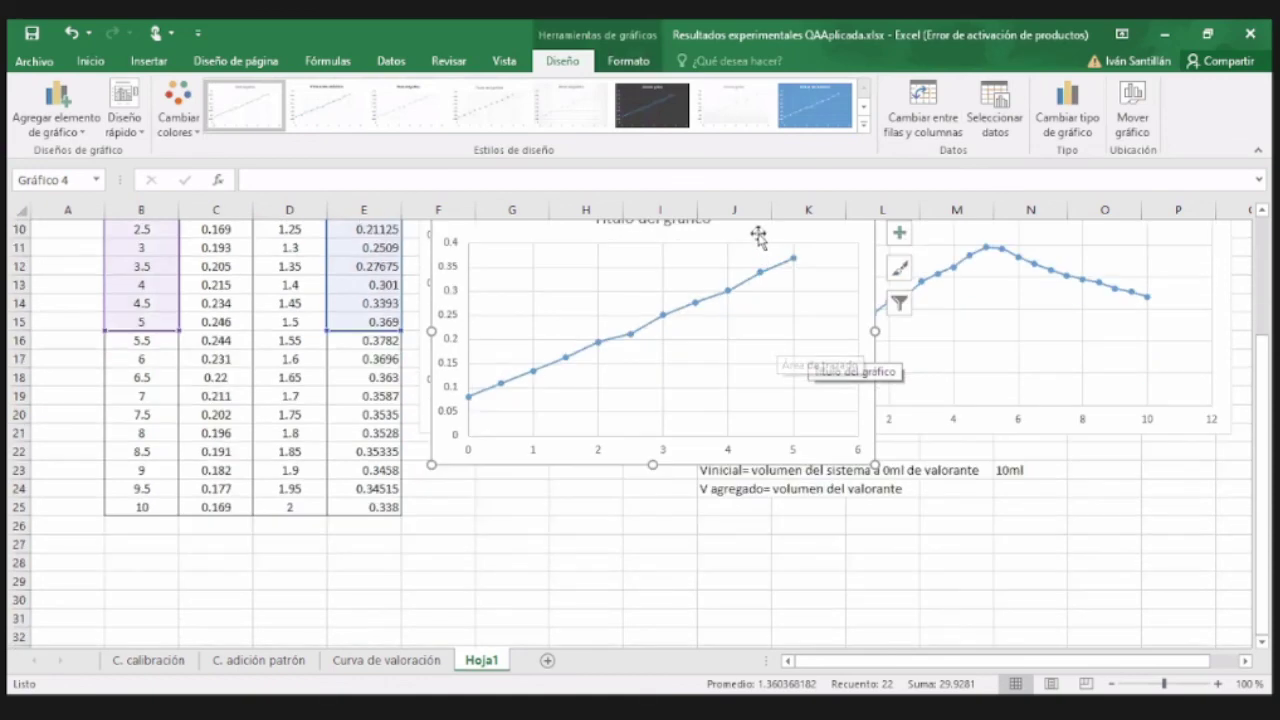
drag(735, 512, 745, 490)
scroll(690, 375, down, 3)
drag(610, 378, 612, 430)
Set the title of the chart of the first linear segment to "APE".
click(686, 372)
click(698, 372)
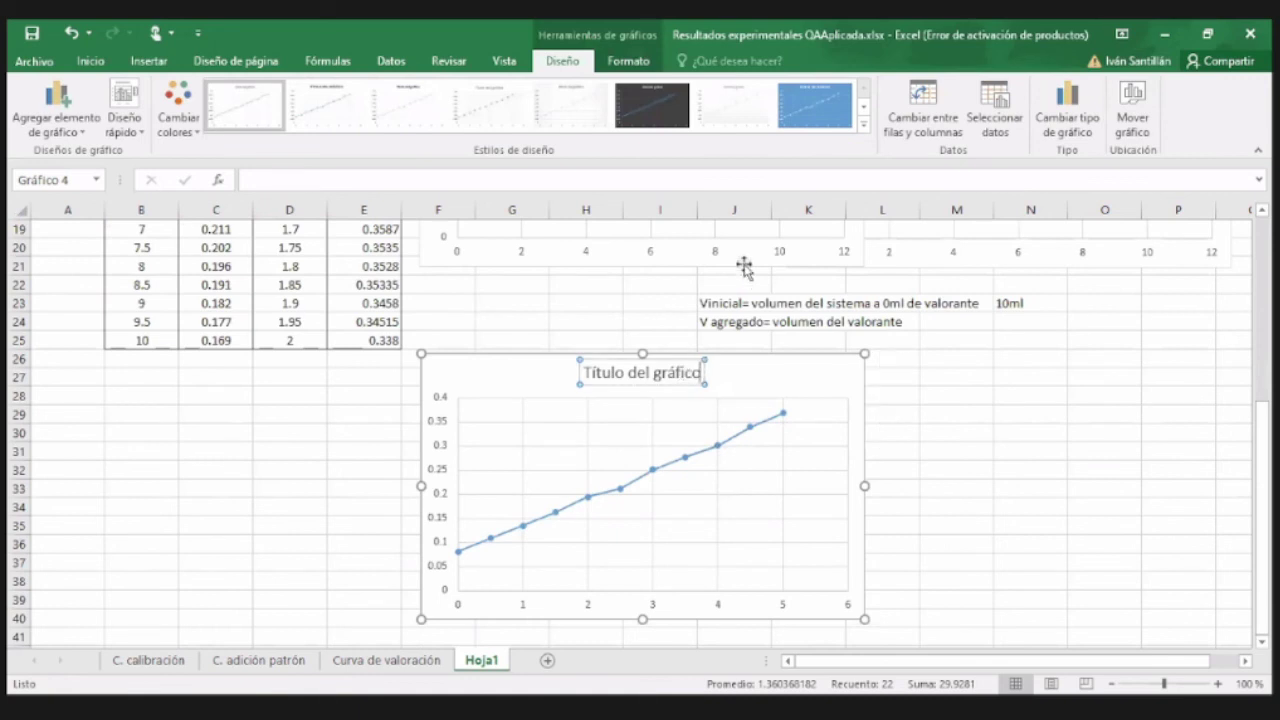
key(BackSpace)
key(BackSpace)
key(BackSpace)
key(BackSpace)
key(BackSpace)
key(BackSpace)
key(BackSpace)
key(BackSpace)
key(BackSpace)
key(BackSpace)
key(BackSpace)
key(BackSpace)
key(BackSpace)
key(BackSpace)
key(BackSpace)
key(BackSpace)
key(BackSpace)
key(BackSpace)
text(APE)
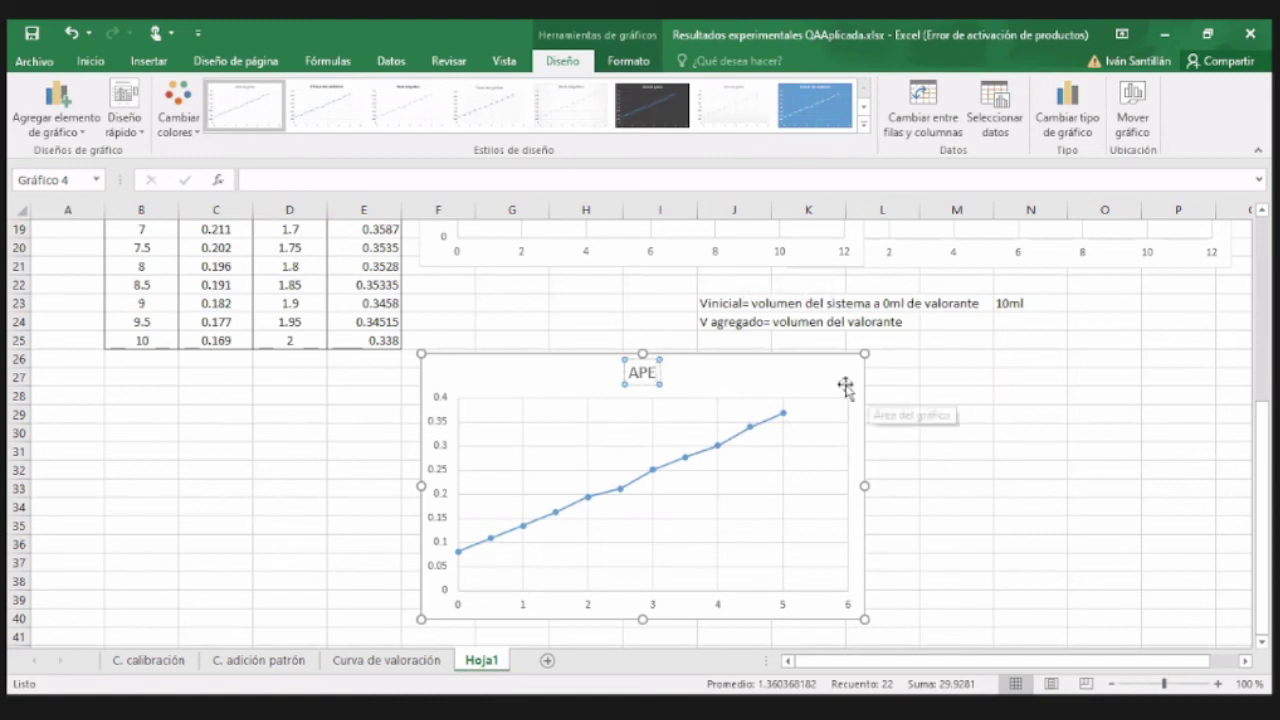
click(848, 387)
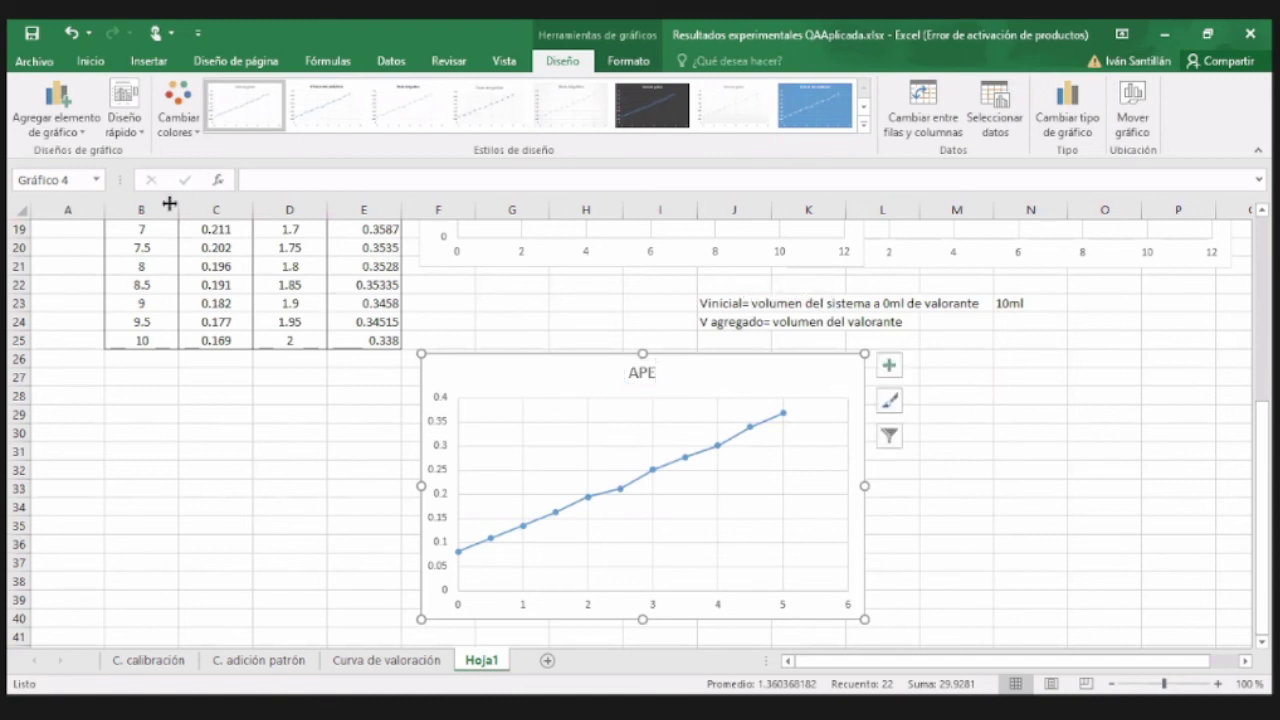
Apply the quick layout with axis titles, linear trendline, equation and R² to the APE chart, and delete its legend.
click(125, 125)
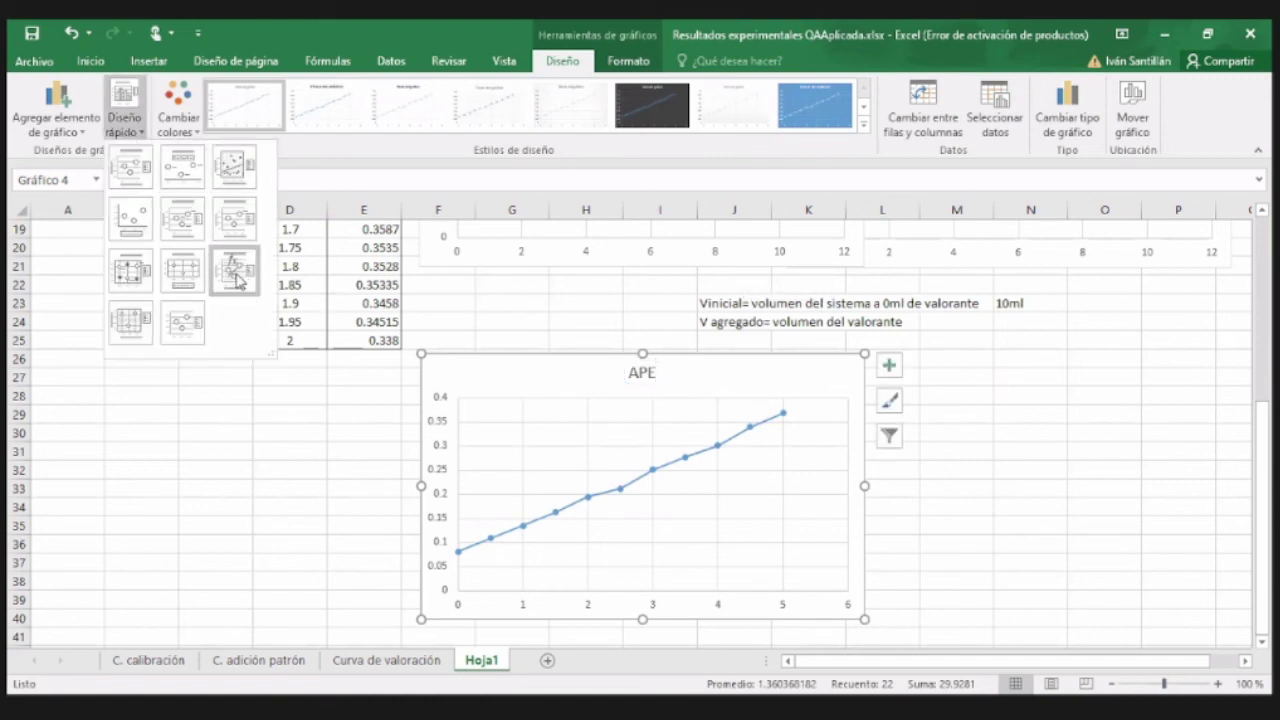
click(817, 514)
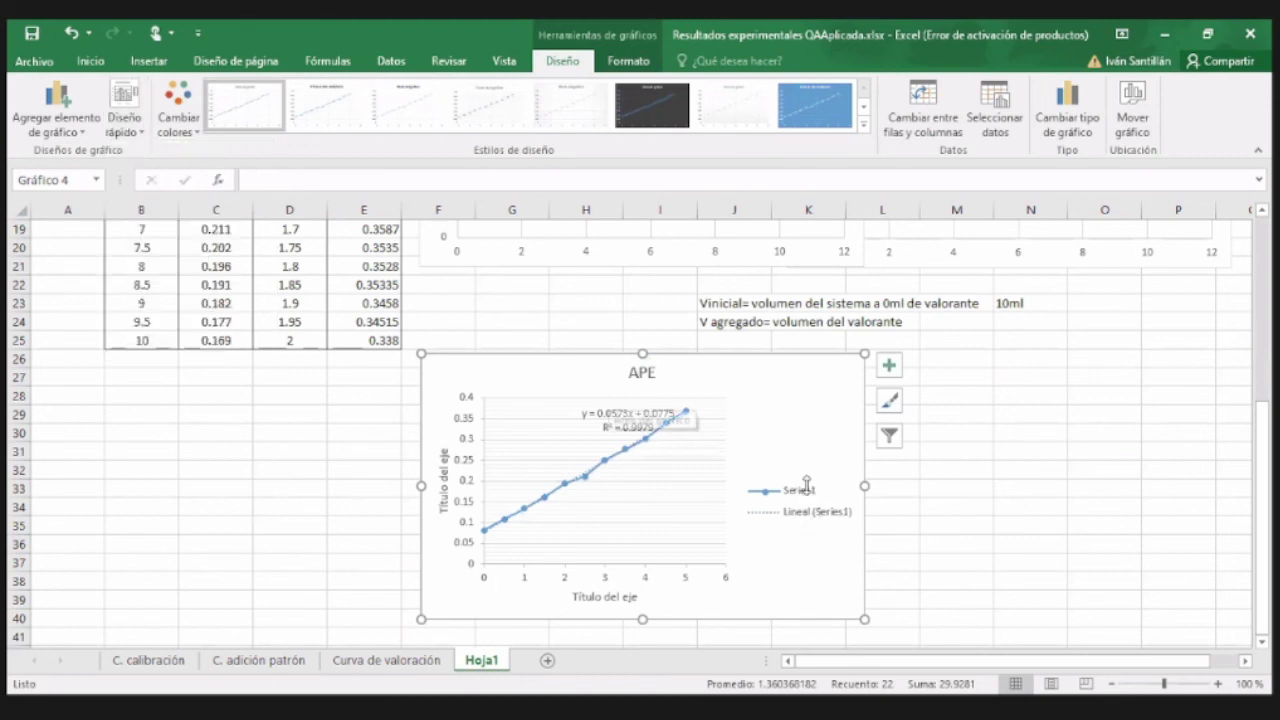
click(823, 486)
key(Delete)
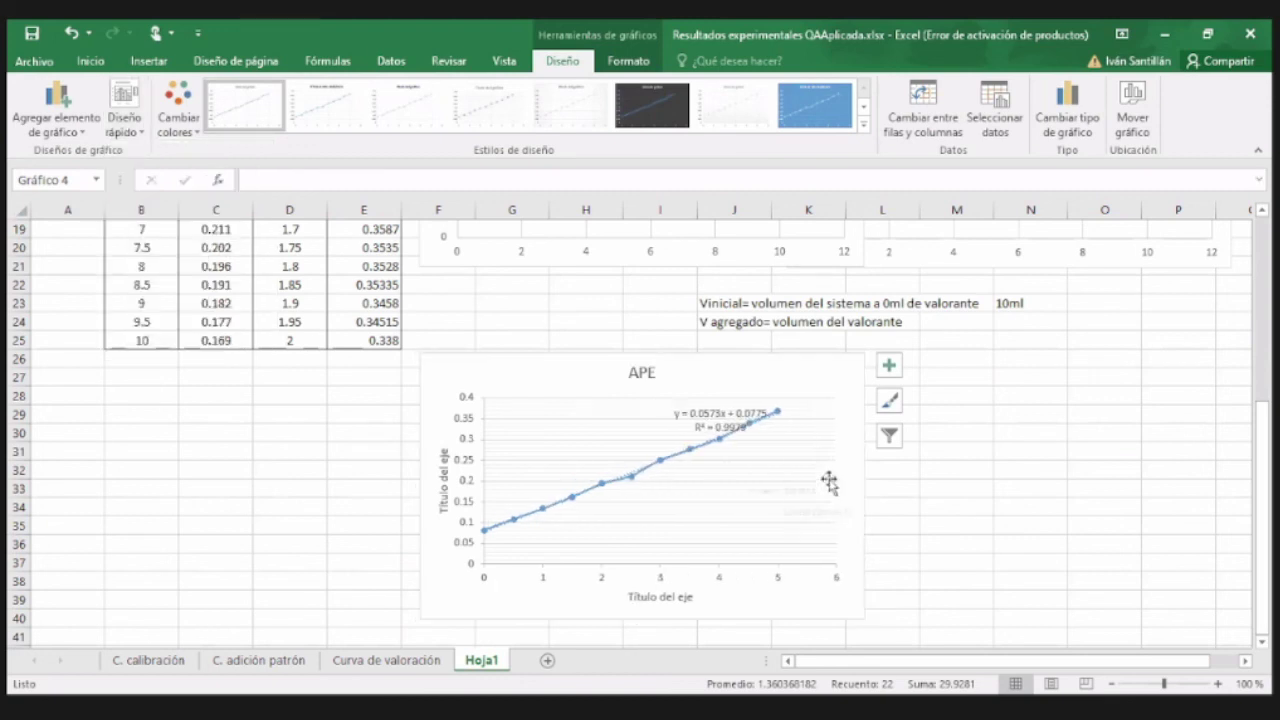
Move the APE trendline equation label clear of the plotted line, into the empty area above it.
click(722, 403)
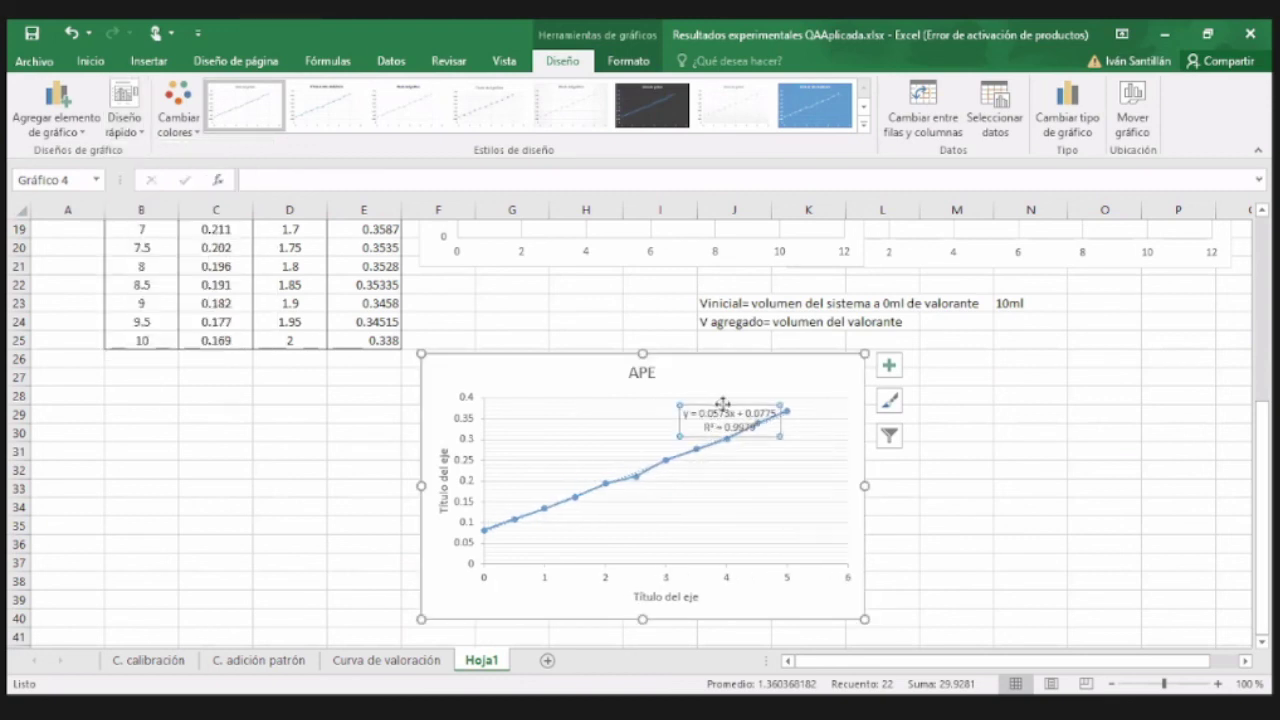
drag(709, 401, 621, 396)
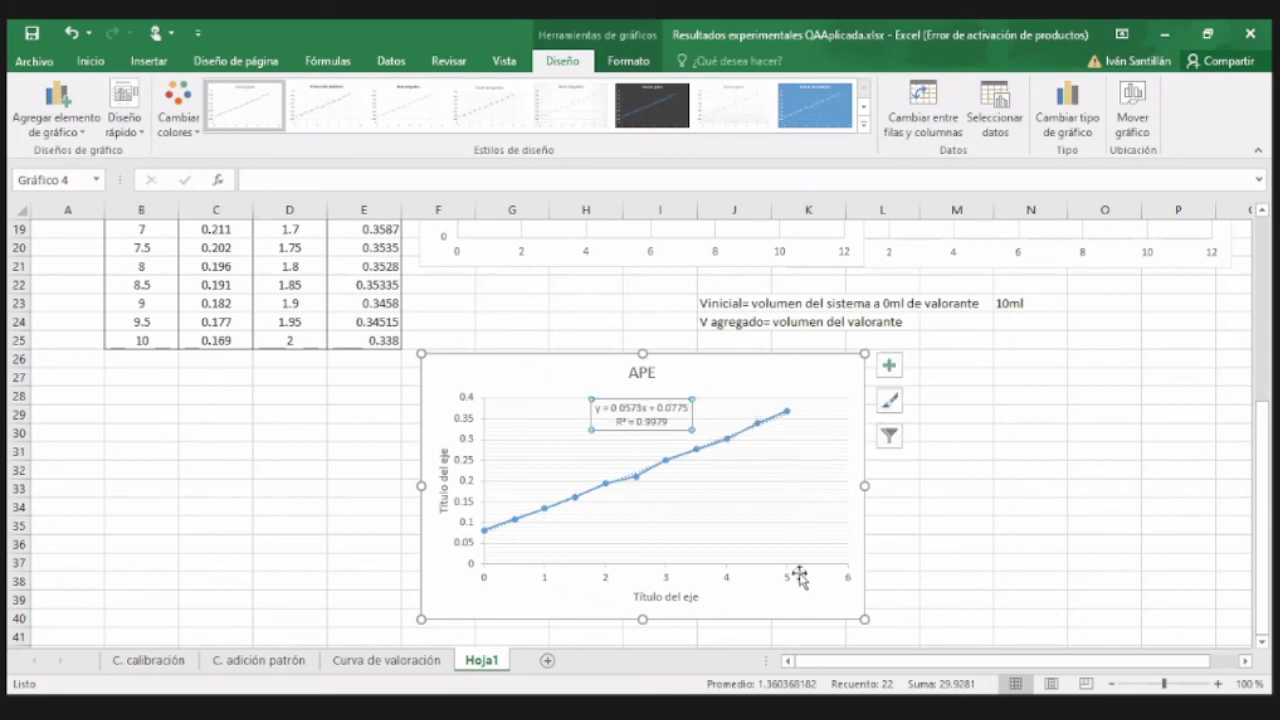
click(980, 385)
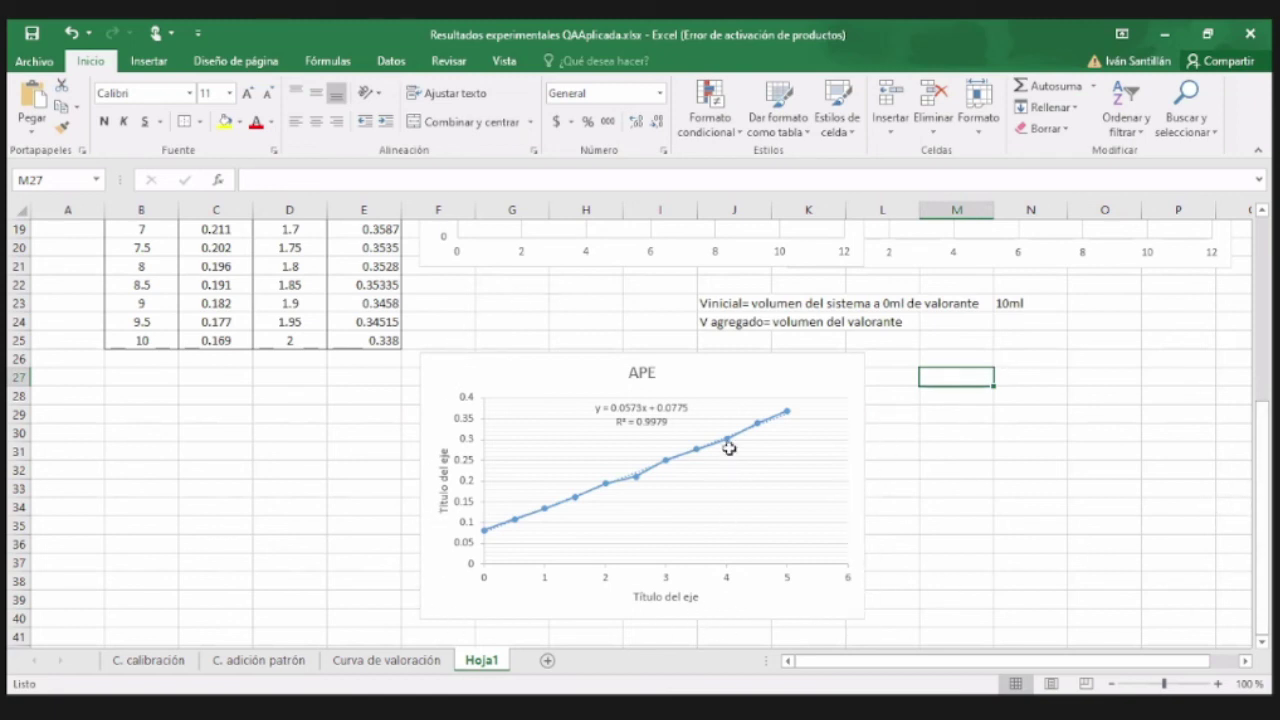
Compare the APE line and its equation with the rising segment of the Abs corregidas chart.
scroll(730, 453, up, 2)
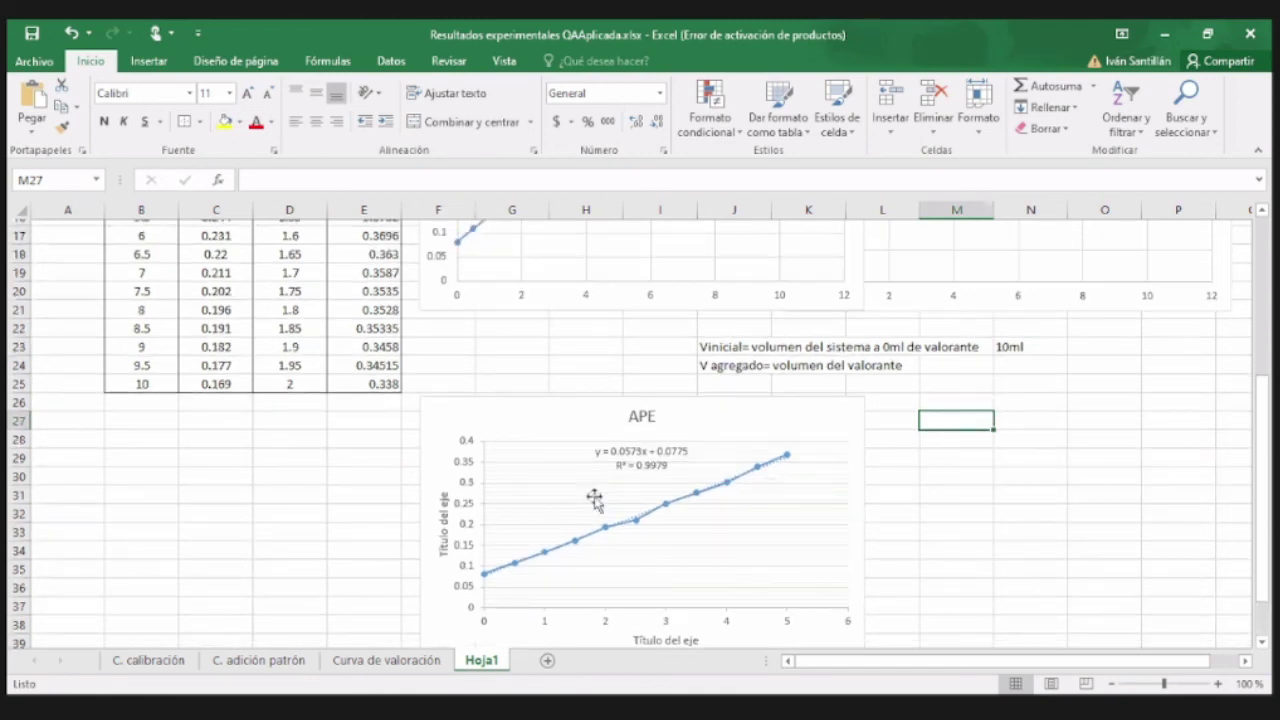
click(545, 467)
scroll(545, 467, up, 3)
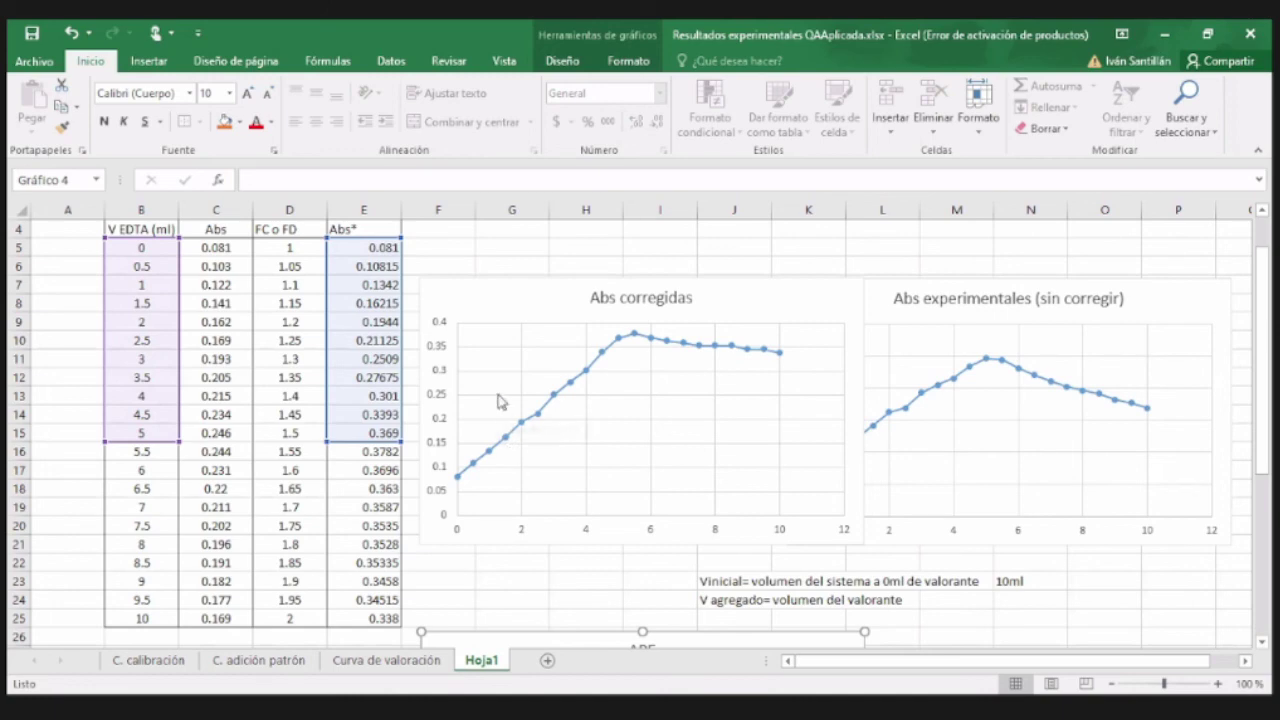
scroll(455, 400, down, 2)
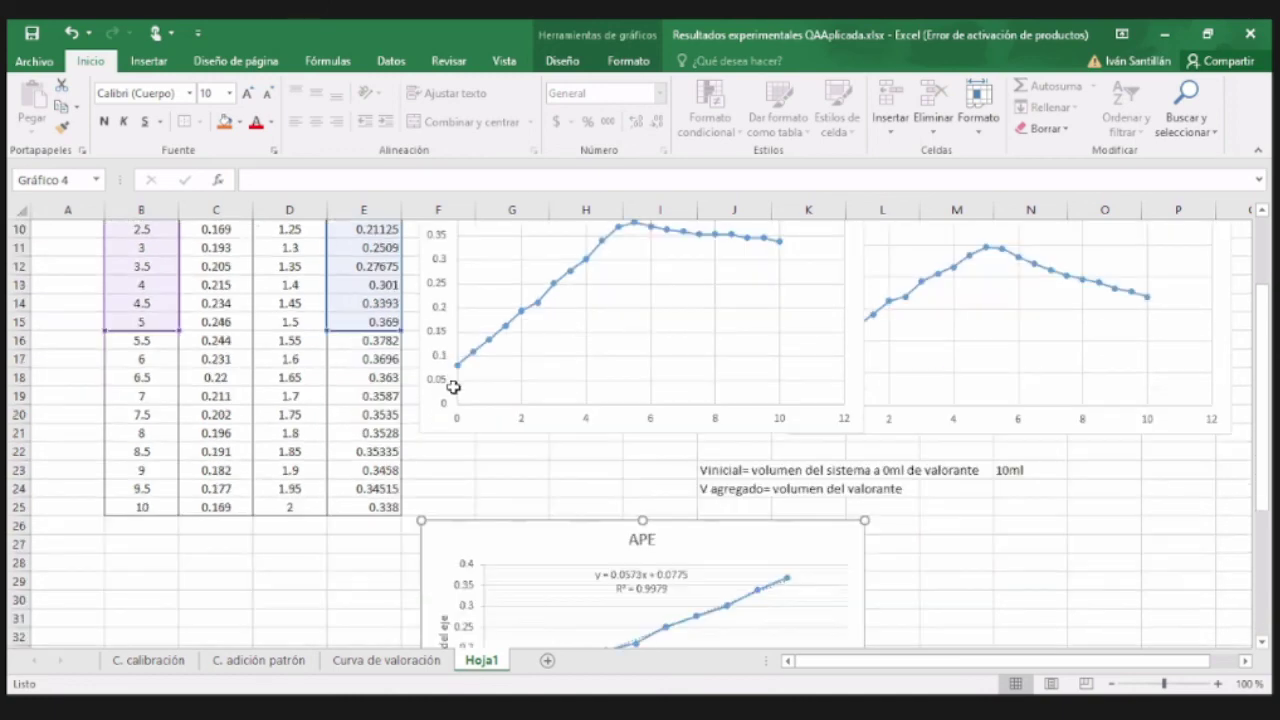
scroll(560, 430, down, 2)
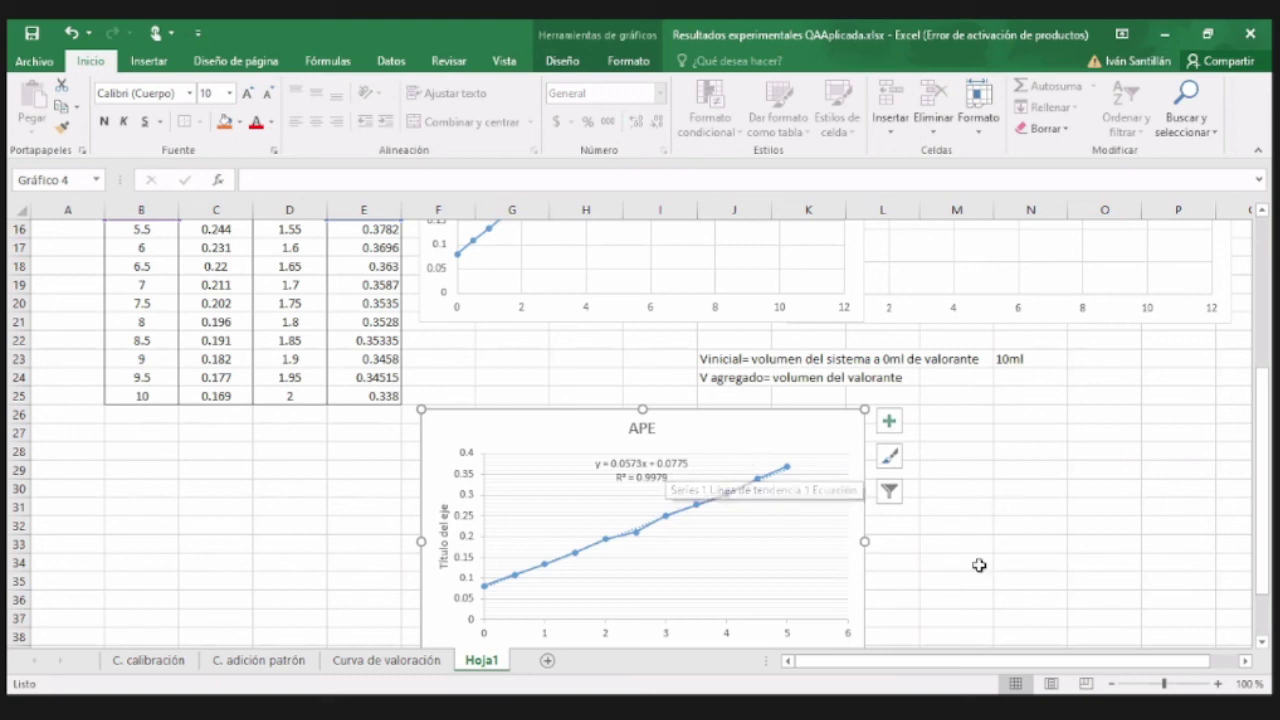
drag(970, 660, 995, 662)
drag(853, 657, 828, 658)
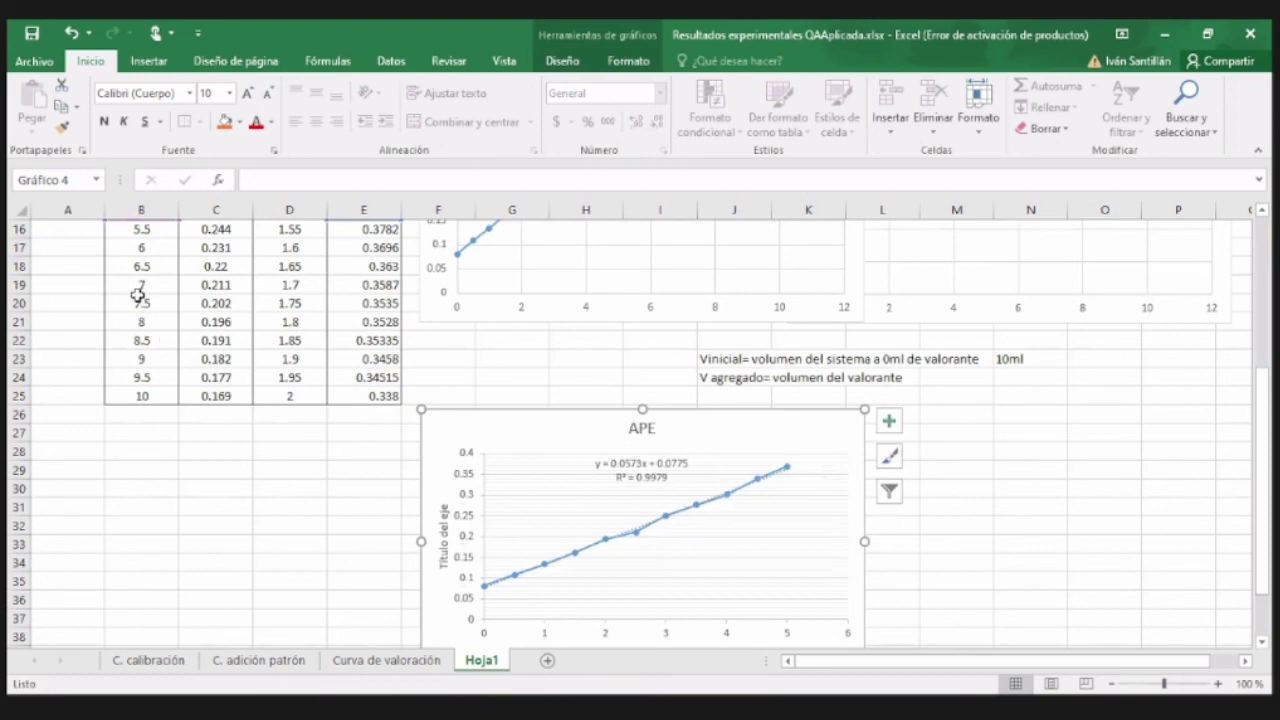
Insert a scatter chart with straight lines and markers for the points after equivalence, using B16:B25 and E16:E25.
scroll(138, 292, up, 1)
drag(141, 285, 142, 451)
ctrl+drag(363, 285, 368, 451)
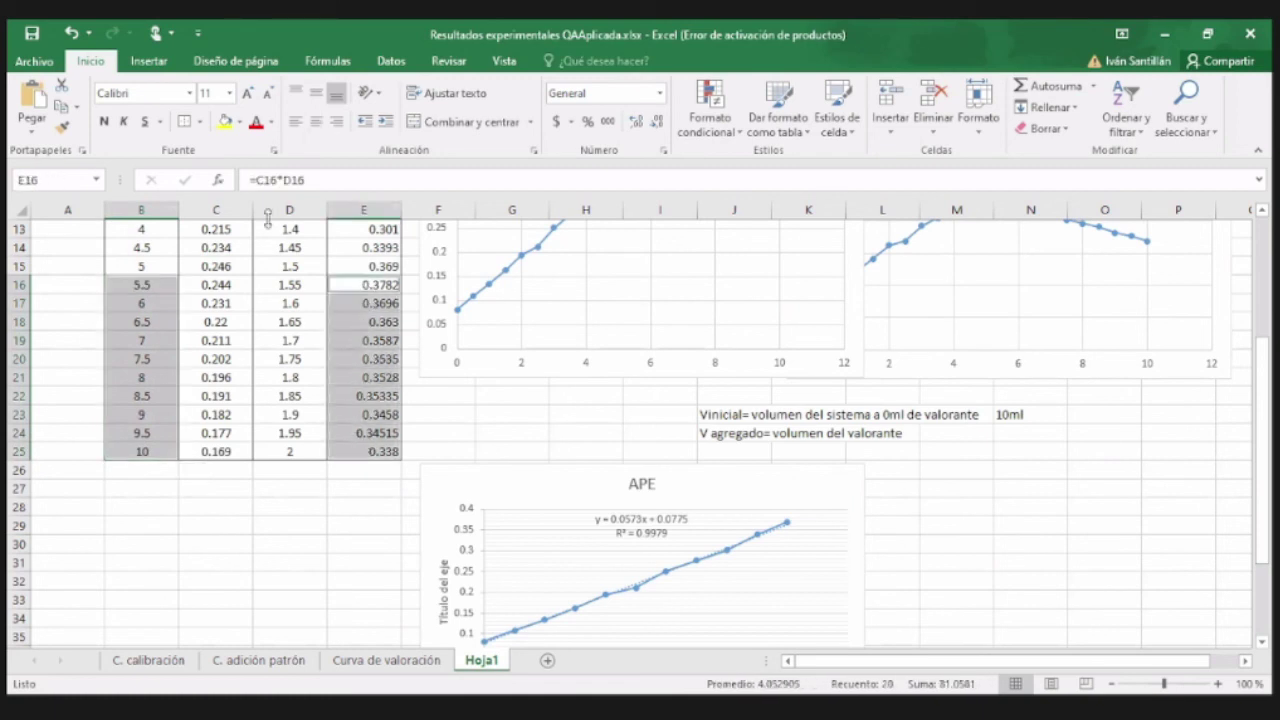
click(165, 65)
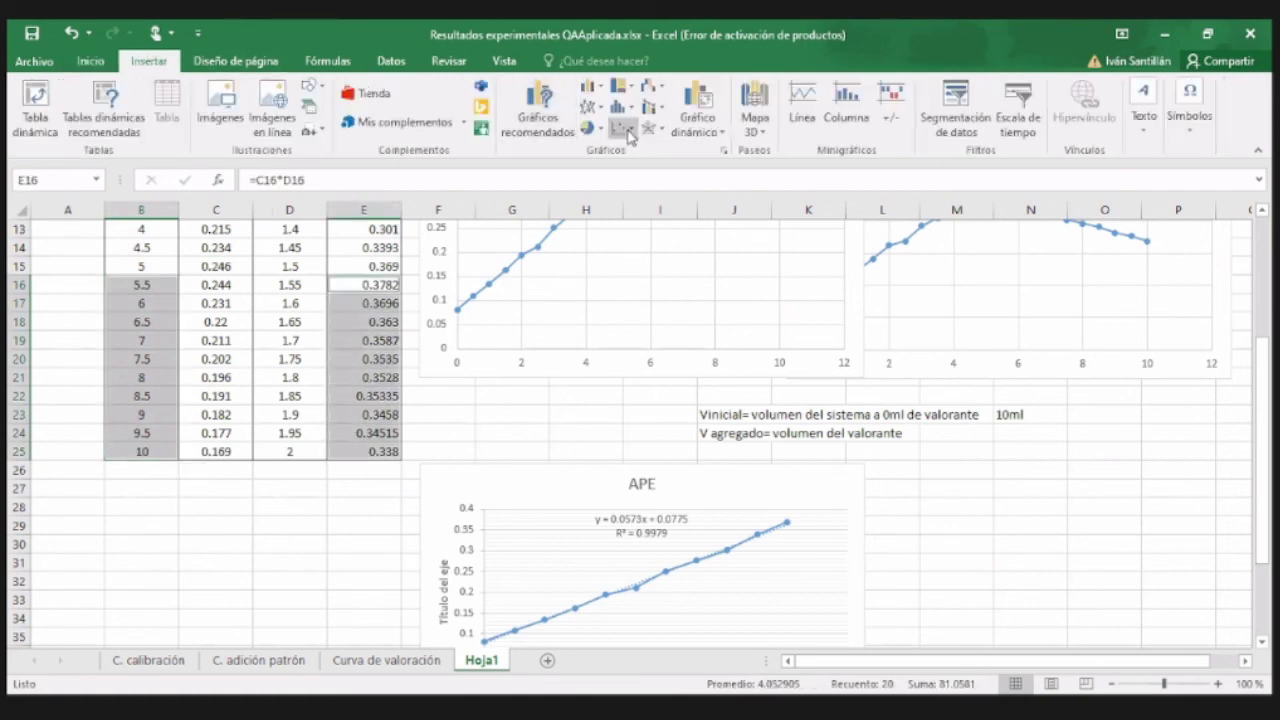
click(628, 136)
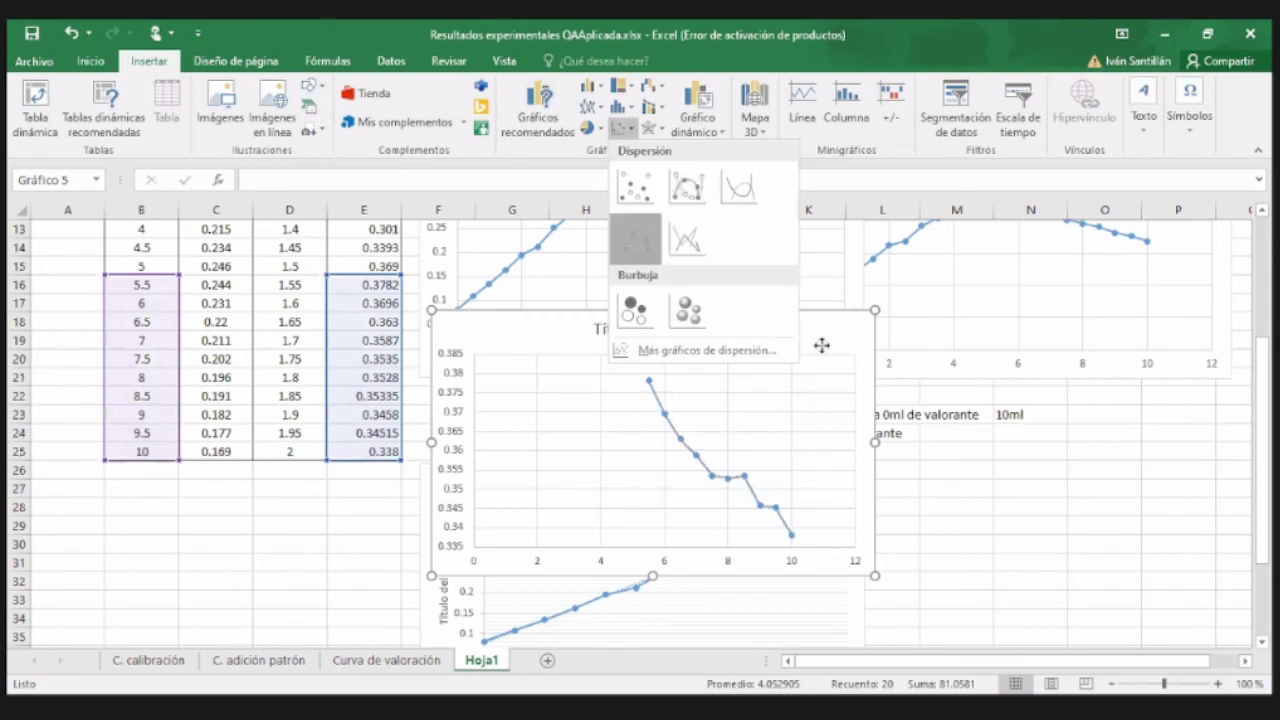
click(686, 240)
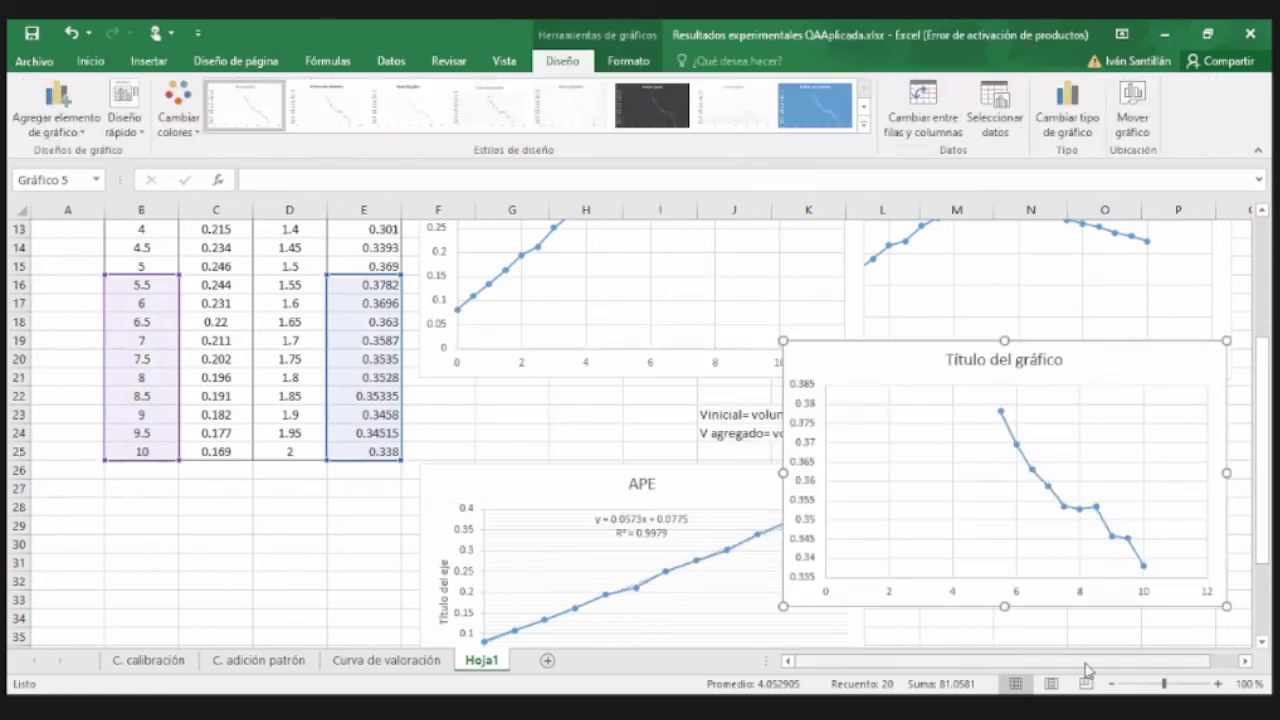
Move the new chart of the second segment beside the APE chart, starting around row 26.
drag(1052, 398, 1138, 516)
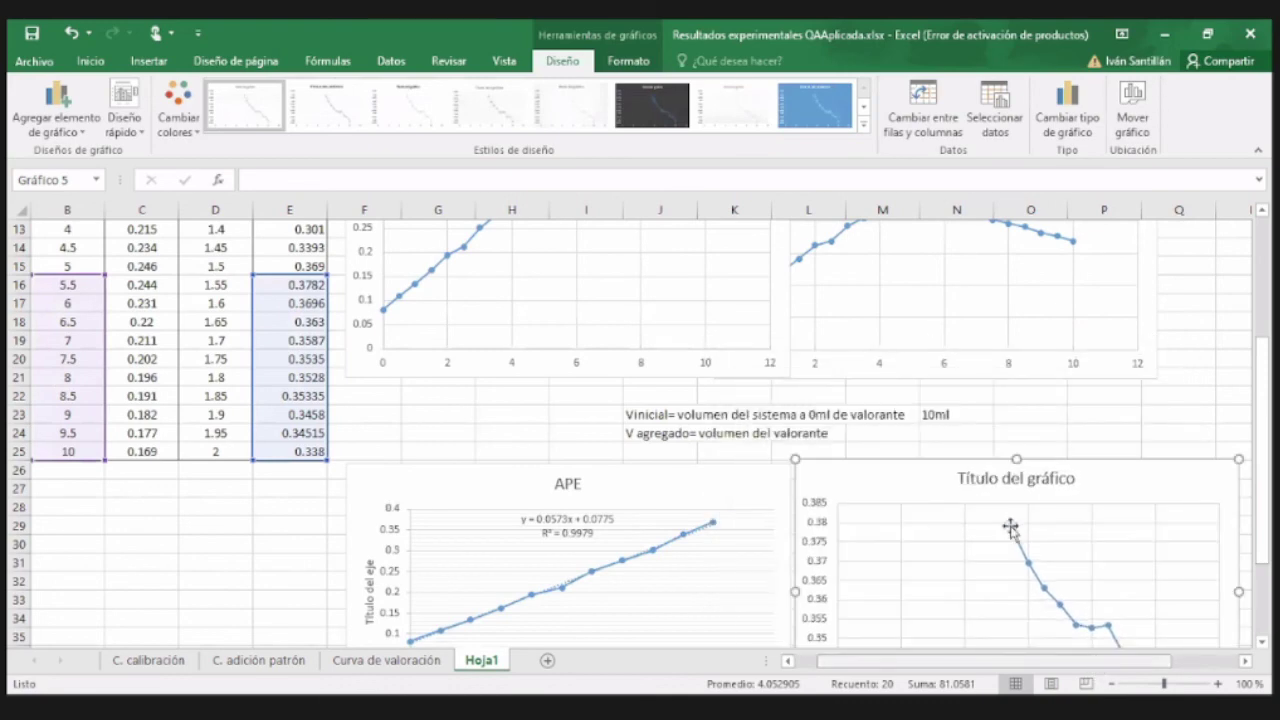
scroll(847, 388, right, 3)
scroll(847, 388, down, 1)
scroll(847, 388, down, 1)
Set the title of the chart of the points after equivalence to "DPE".
click(789, 367)
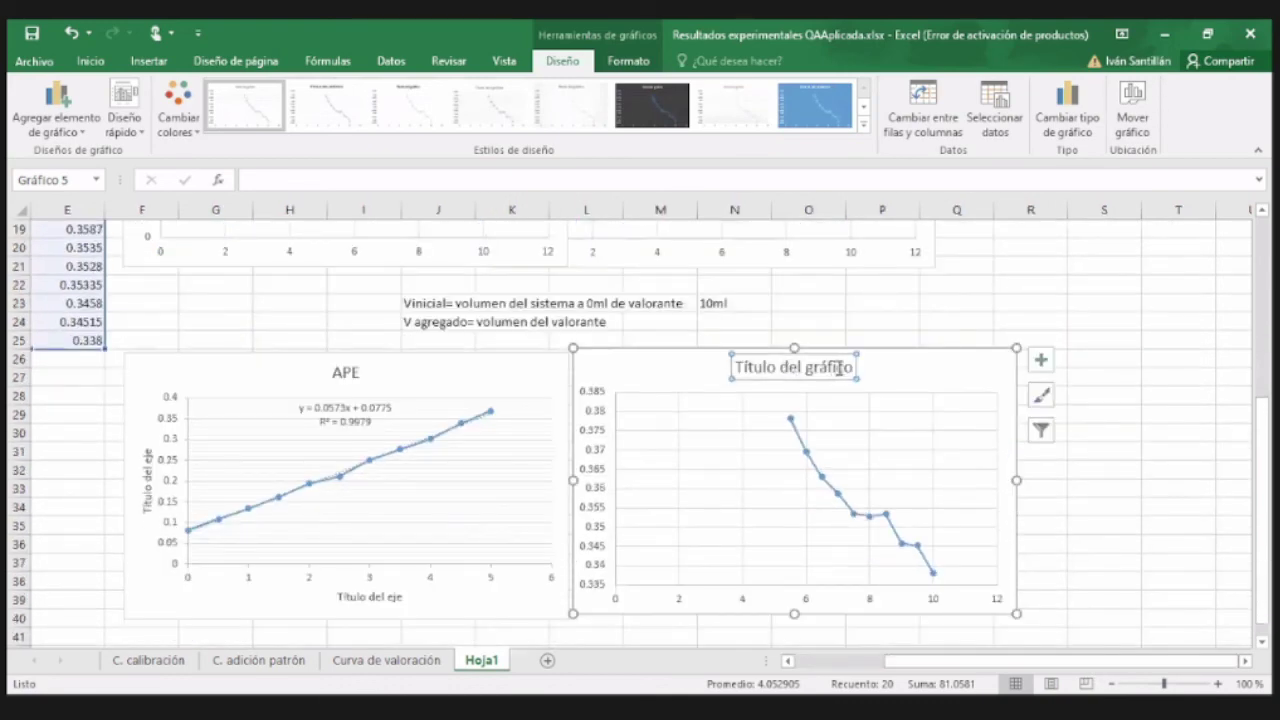
click(855, 367)
key(BackSpace)
key(BackSpace)
key(BackSpace)
key(BackSpace)
key(BackSpace)
key(BackSpace)
key(BackSpace)
key(BackSpace)
key(BackSpace)
key(BackSpace)
key(BackSpace)
key(BackSpace)
key(BackSpace)
key(BackSpace)
key(BackSpace)
key(BackSpace)
key(BackSpace)
key(BackSpace)
text(DPE)
click(1082, 467)
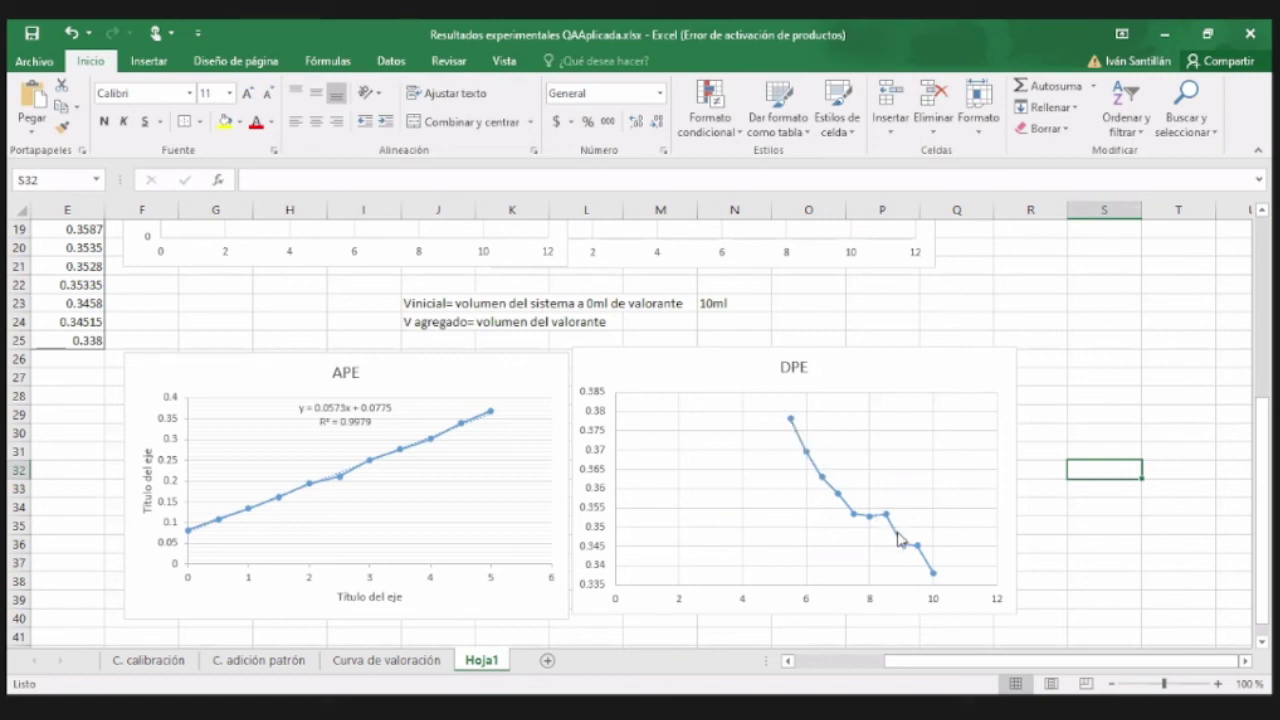
Apply the quick layout with axis titles, linear trendline, equation and R² to the DPE chart, and delete its legend.
click(638, 352)
click(124, 110)
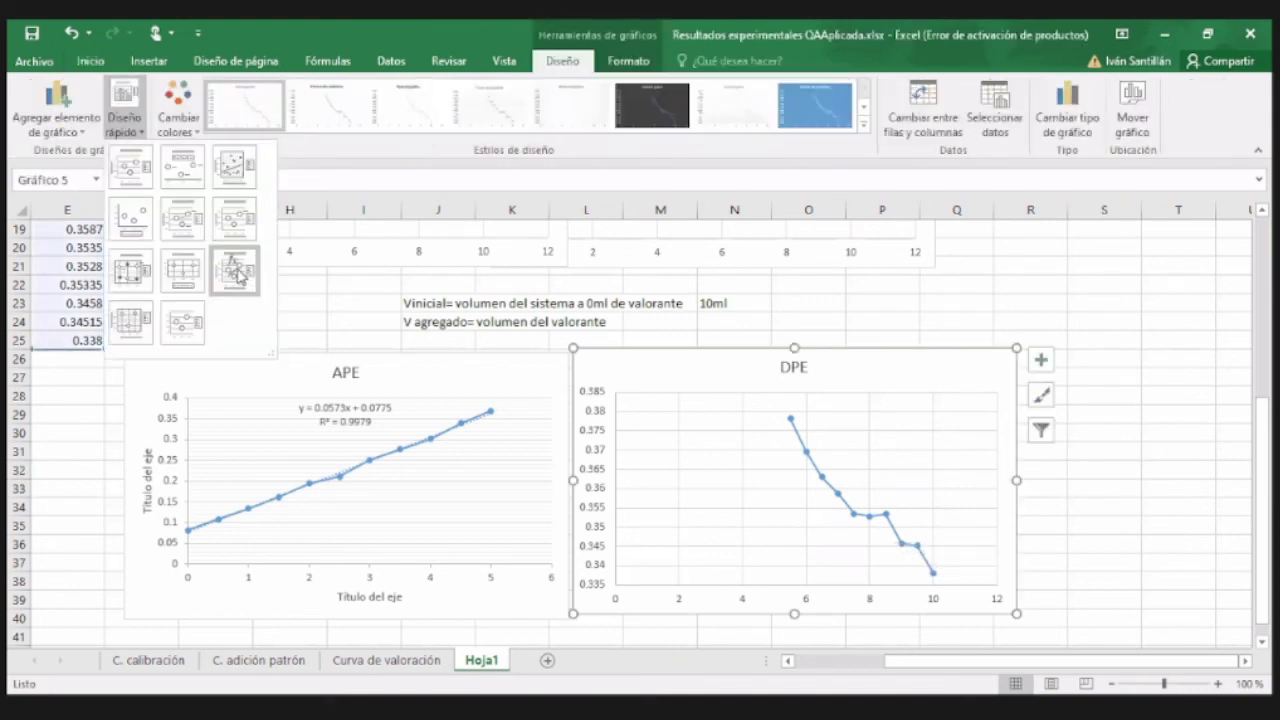
click(238, 276)
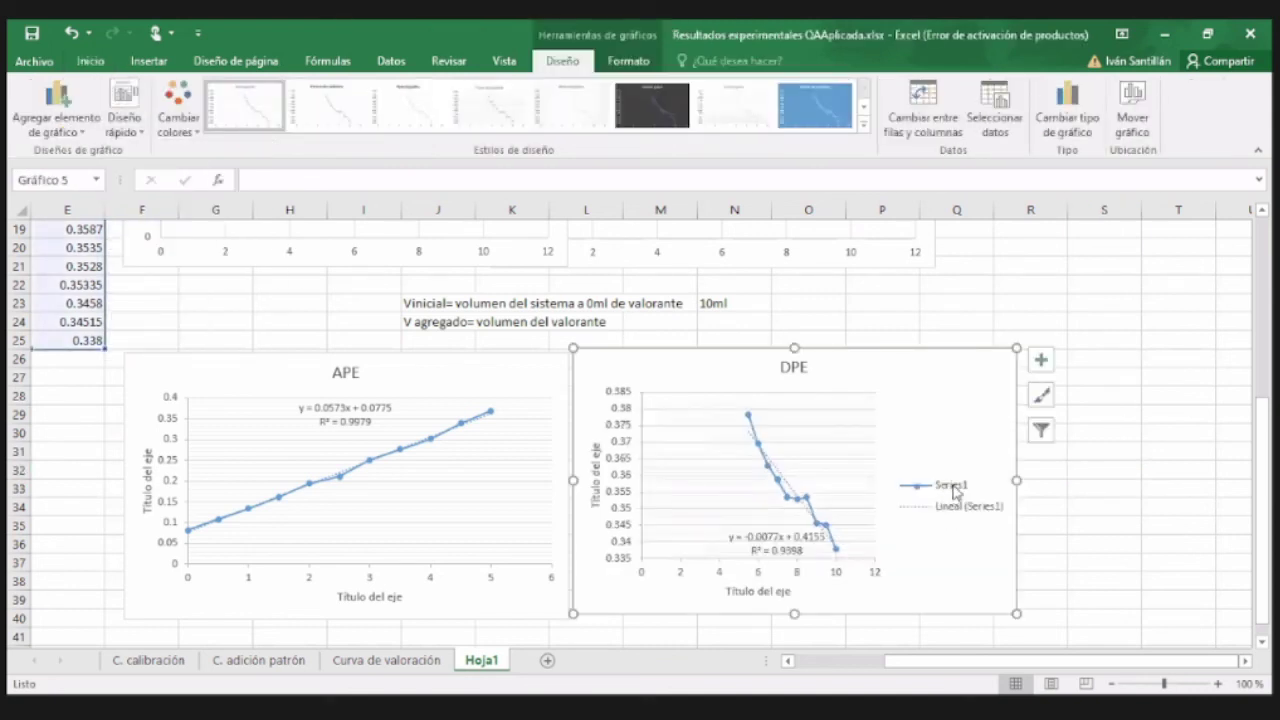
click(965, 485)
key(Delete)
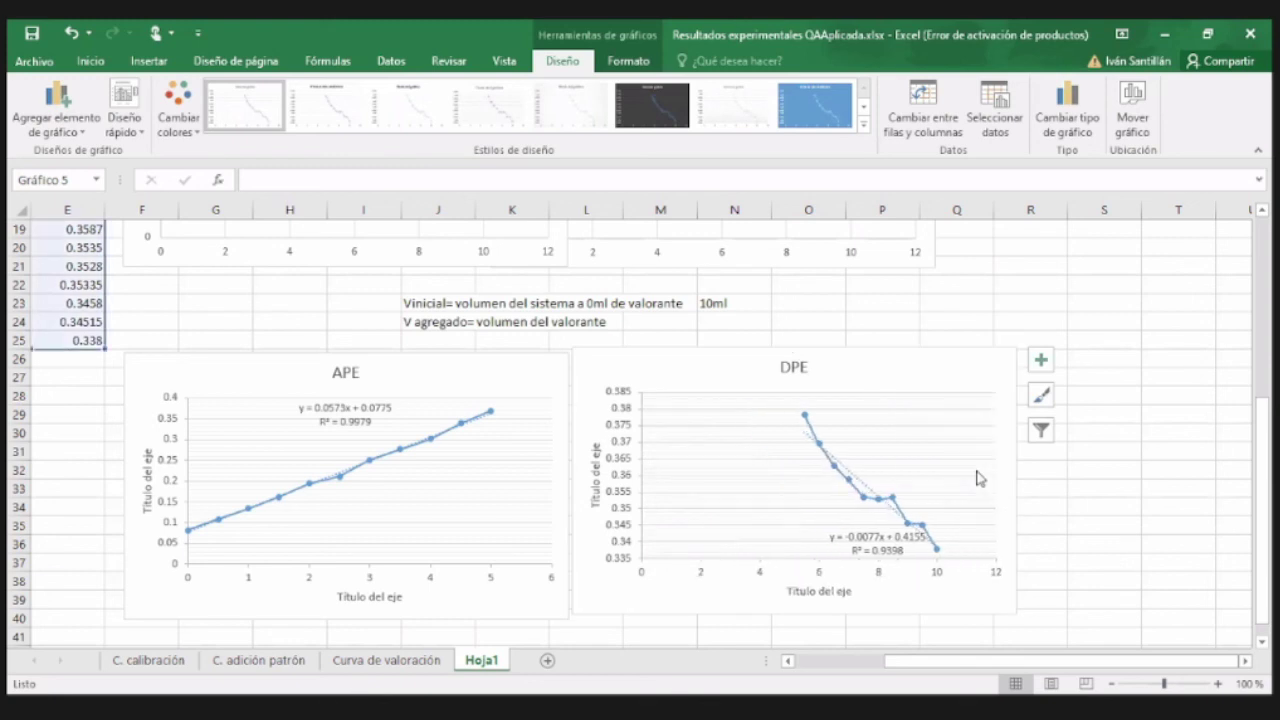
Move the DPE equation label into the empty area beside the line, and shift the DPE chart sideways away from the APE chart.
click(864, 527)
drag(864, 527, 1140, 477)
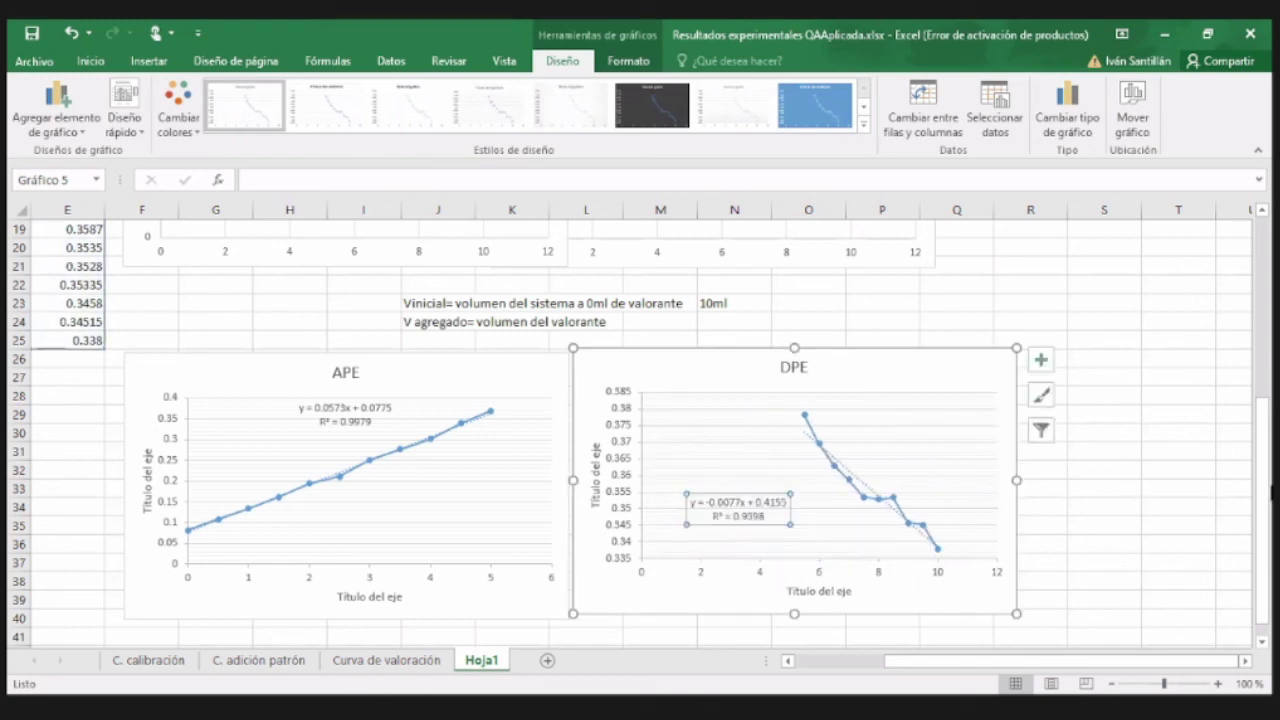
drag(908, 376, 971, 380)
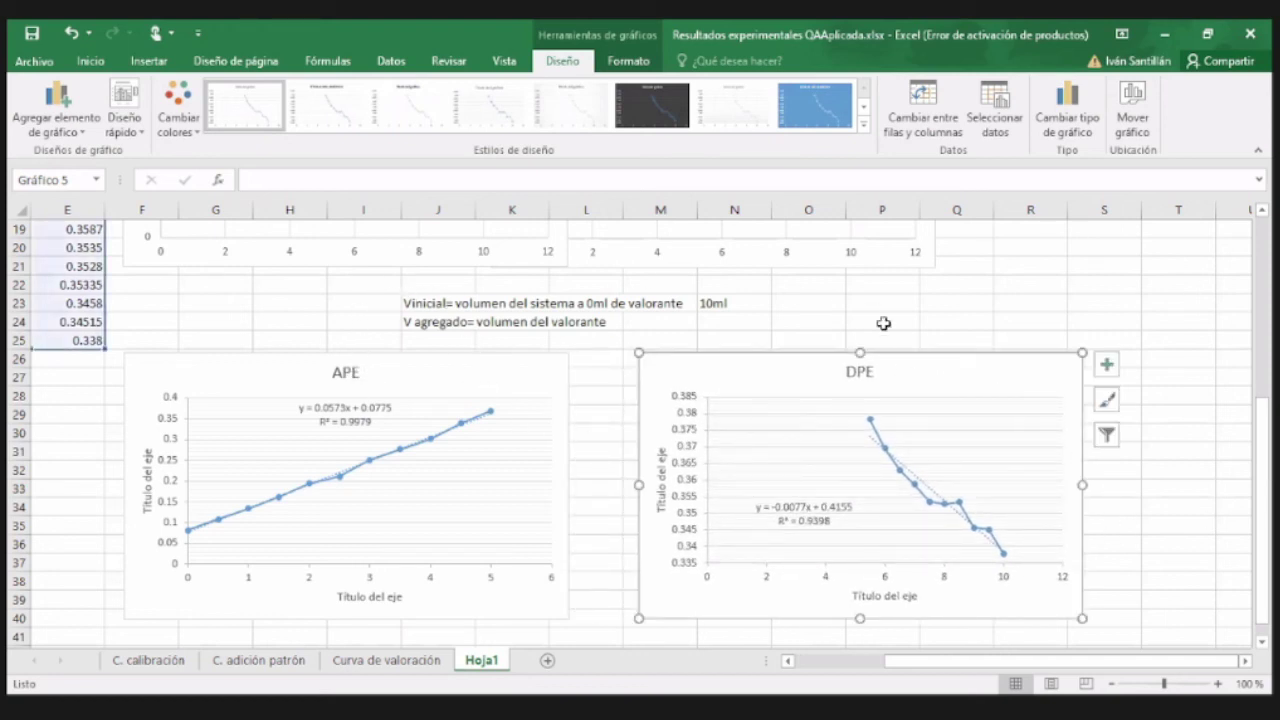
click(1186, 410)
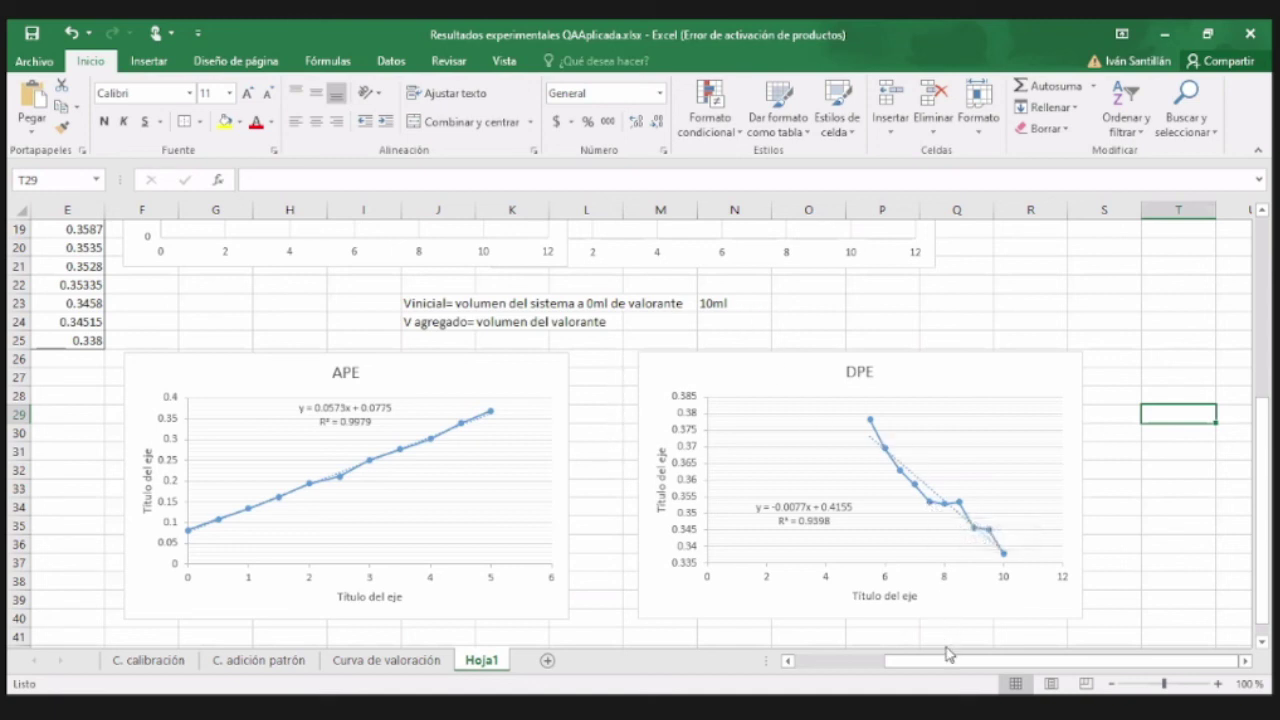
Examine the trendline equations of the APE and DPE charts and the quick layouts available for the DPE chart.
drag(944, 661, 822, 672)
scroll(1066, 494, up, 2)
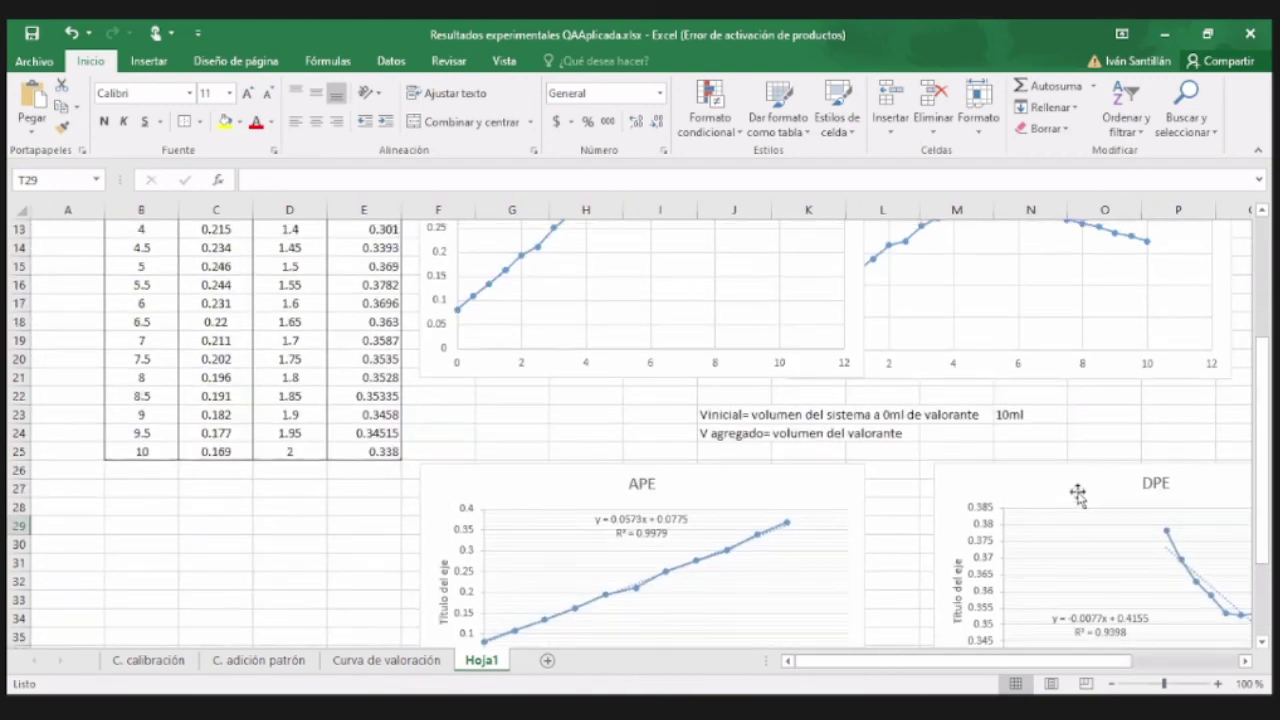
click(1185, 630)
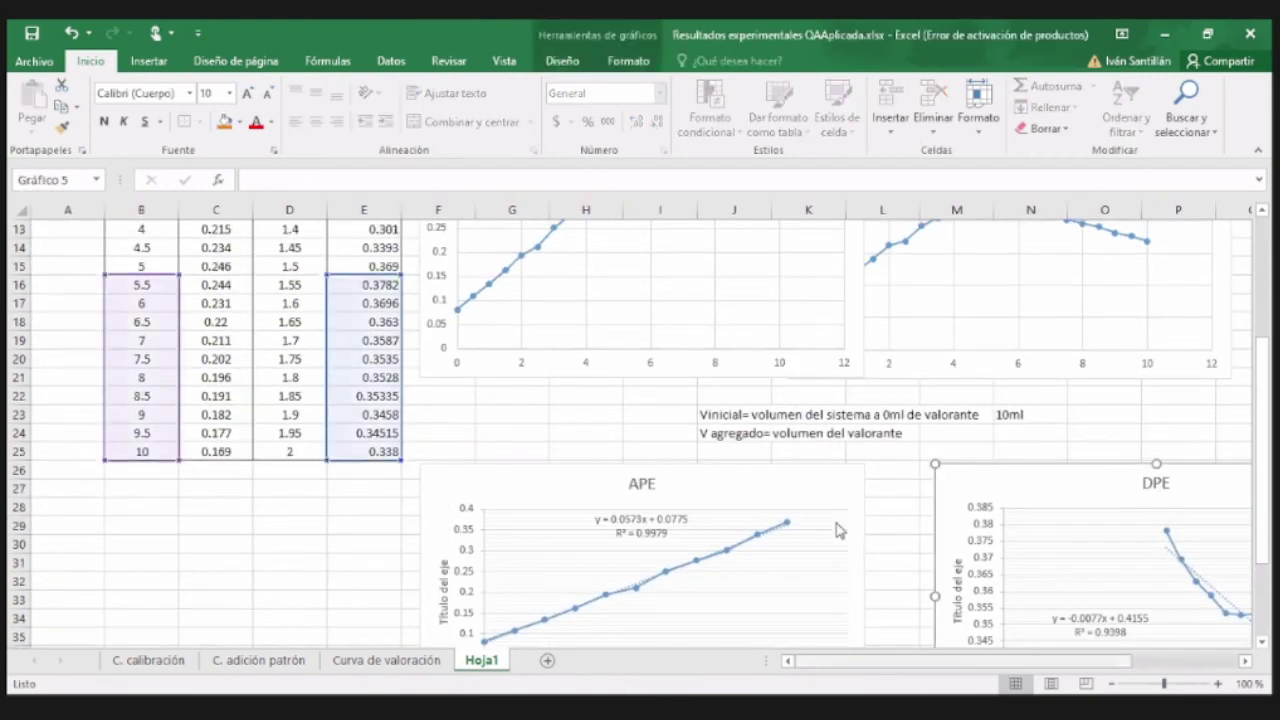
scroll(832, 521, down, 2)
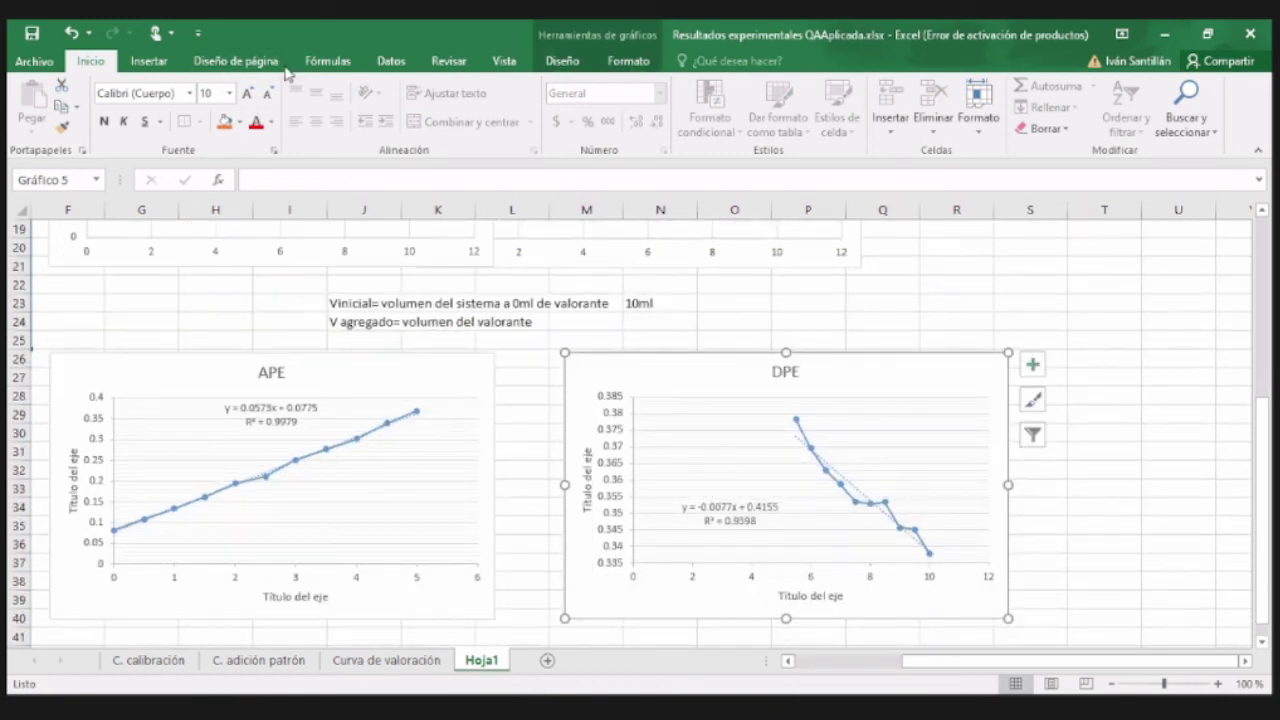
click(642, 36)
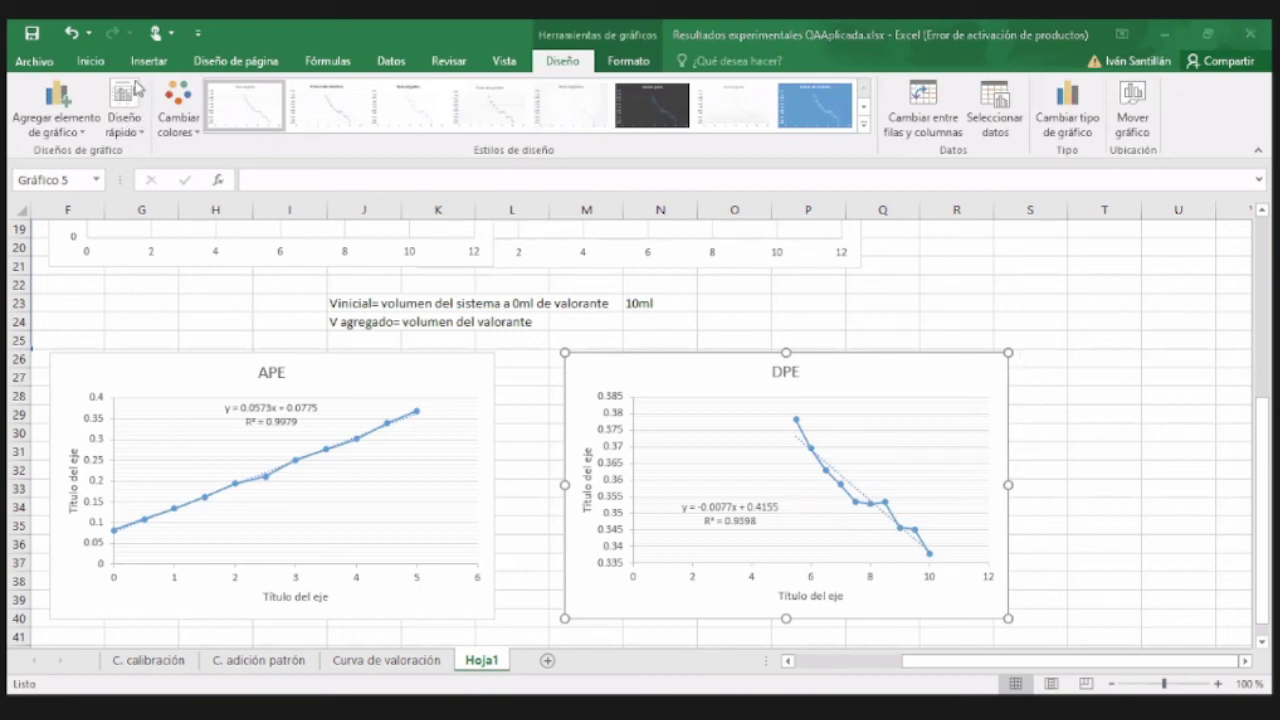
click(138, 135)
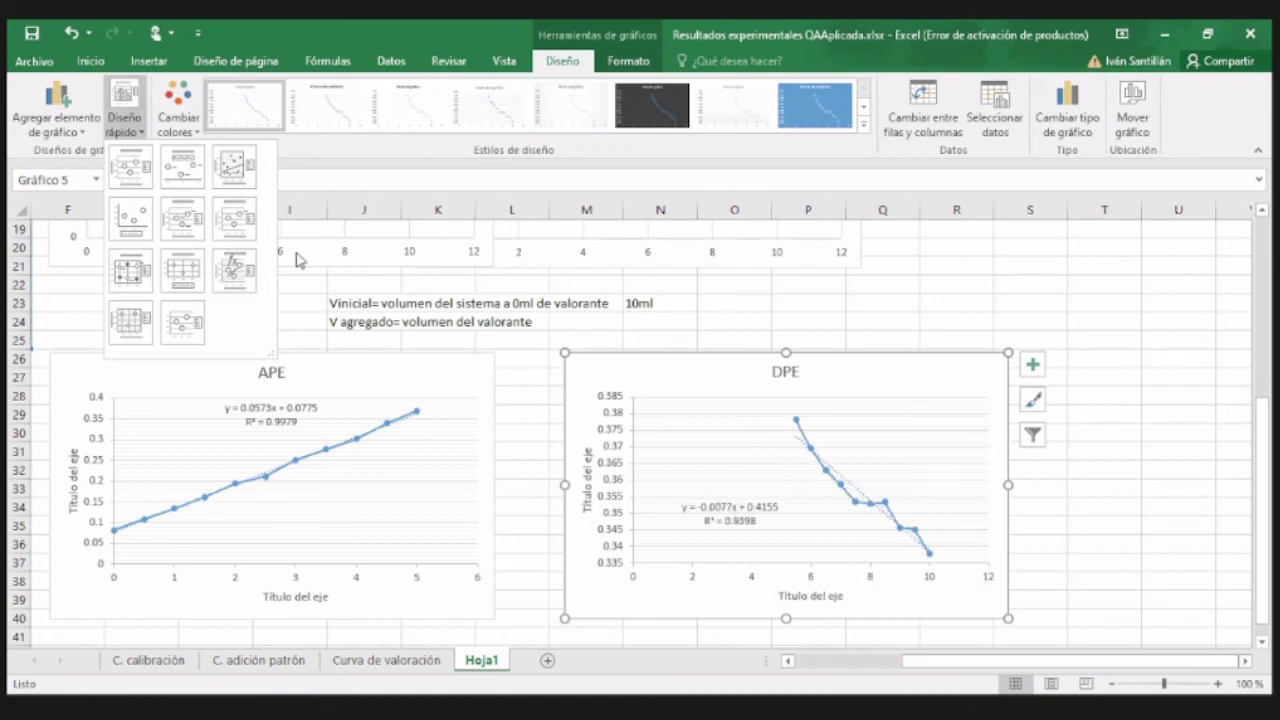
key(Escape)
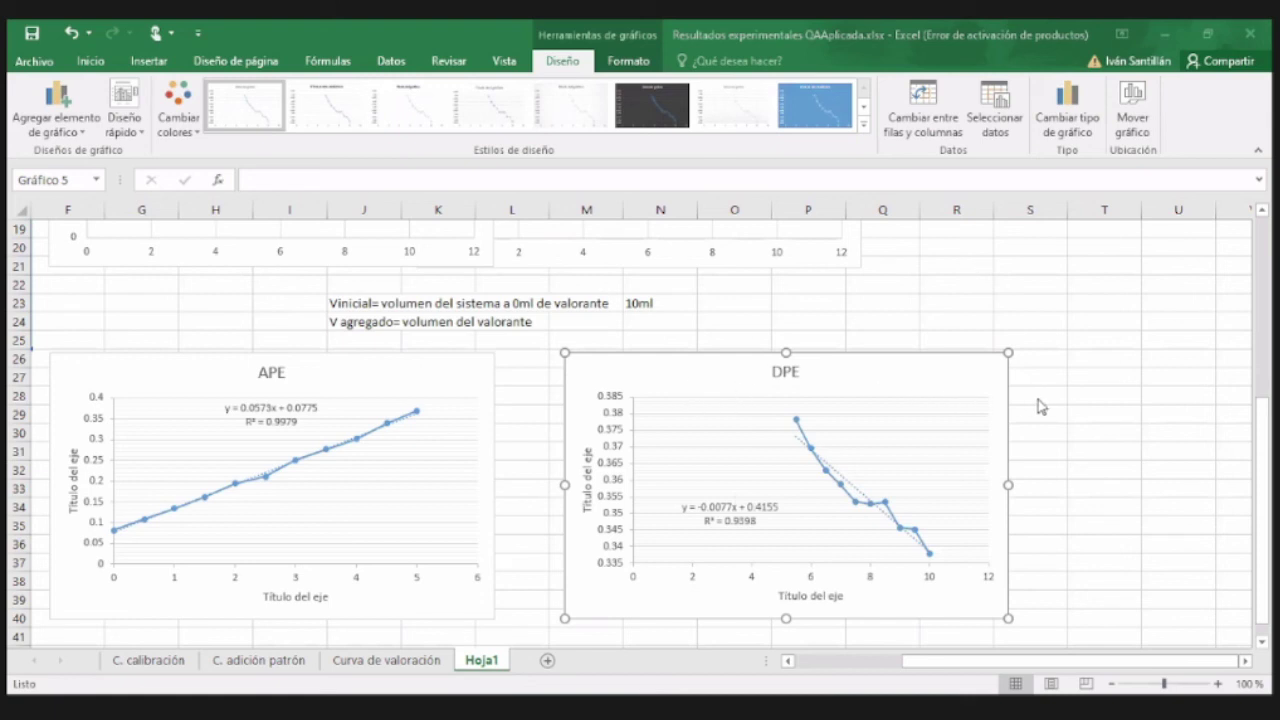
click(836, 387)
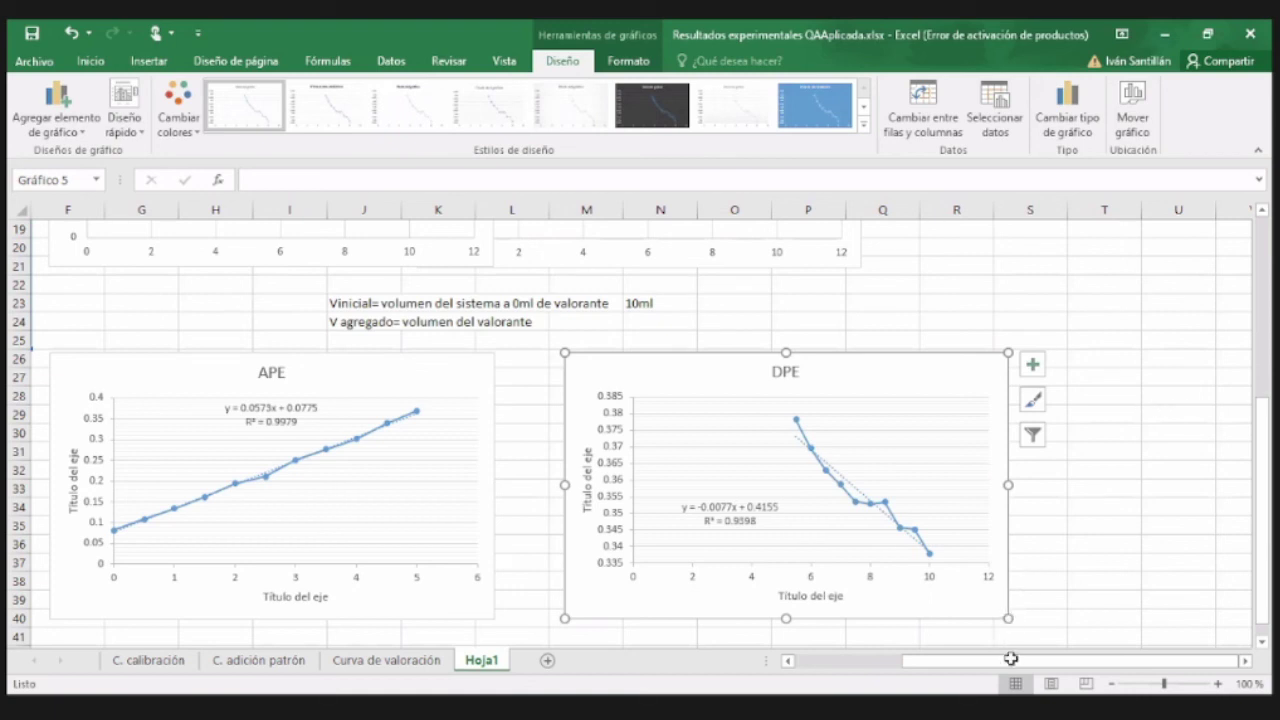
drag(1010, 661, 950, 661)
scroll(730, 485, left, 2)
scroll(497, 418, right, 2)
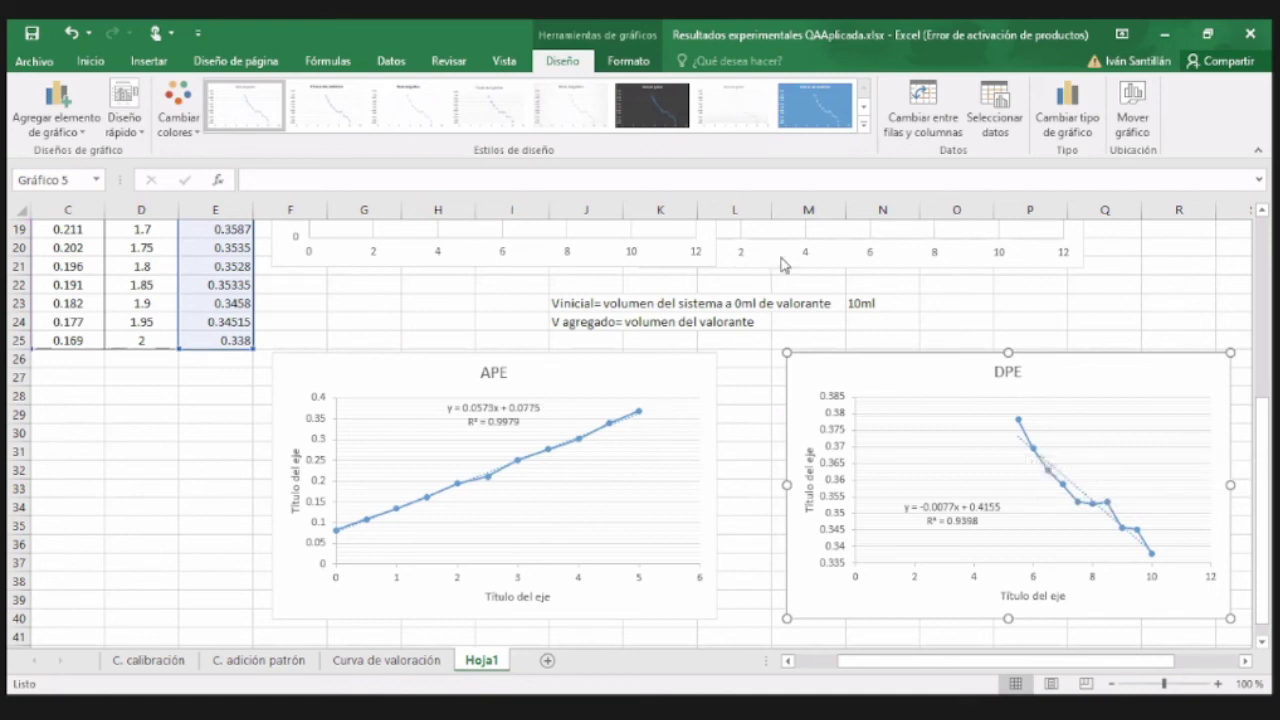
Switch to PRÁCTICA 3.pdf in the browser and handwrite "Abs = 0.0573 Vml + 0.0775" on the blank page below Diagrama 2.
click(770, 42)
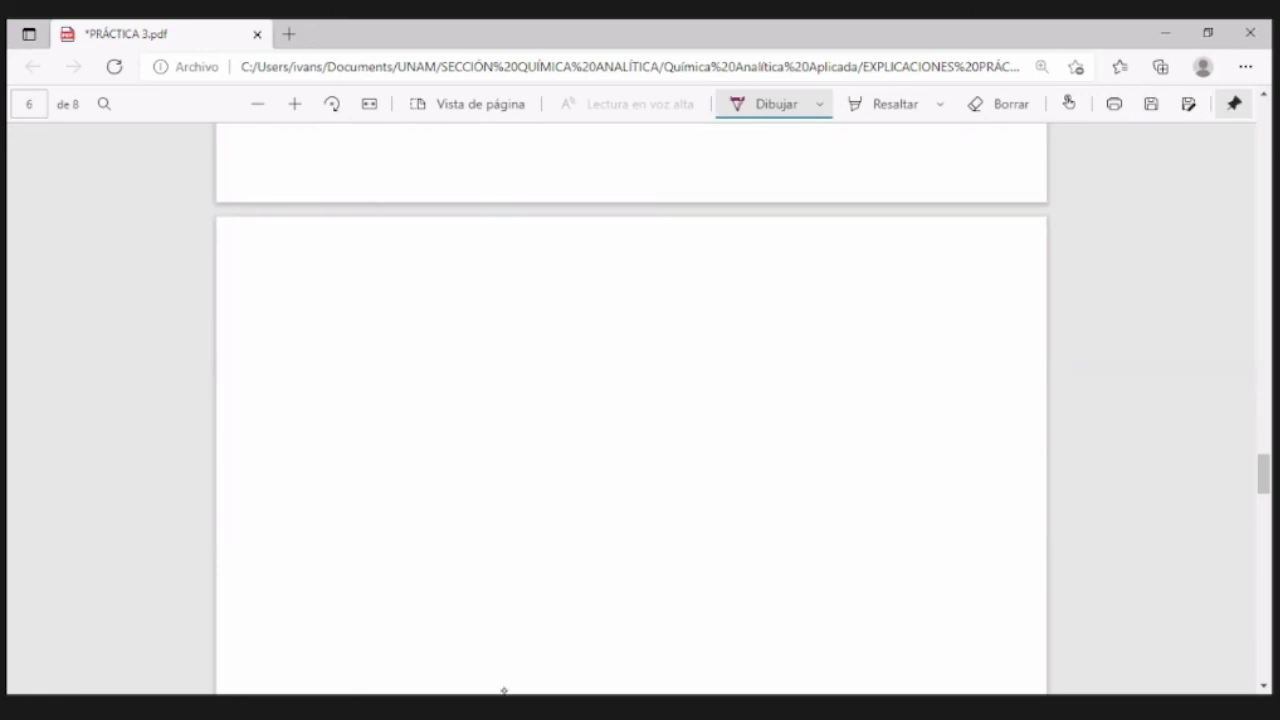
scroll(504, 690, up, 1)
mouse_move(421, 318)
mouse_down()
mouse_move(446, 316)
mouse_move(444, 302)
mouse_up()
drag(450, 276, 474, 320)
drag(510, 294, 528, 294)
drag(510, 306, 529, 306)
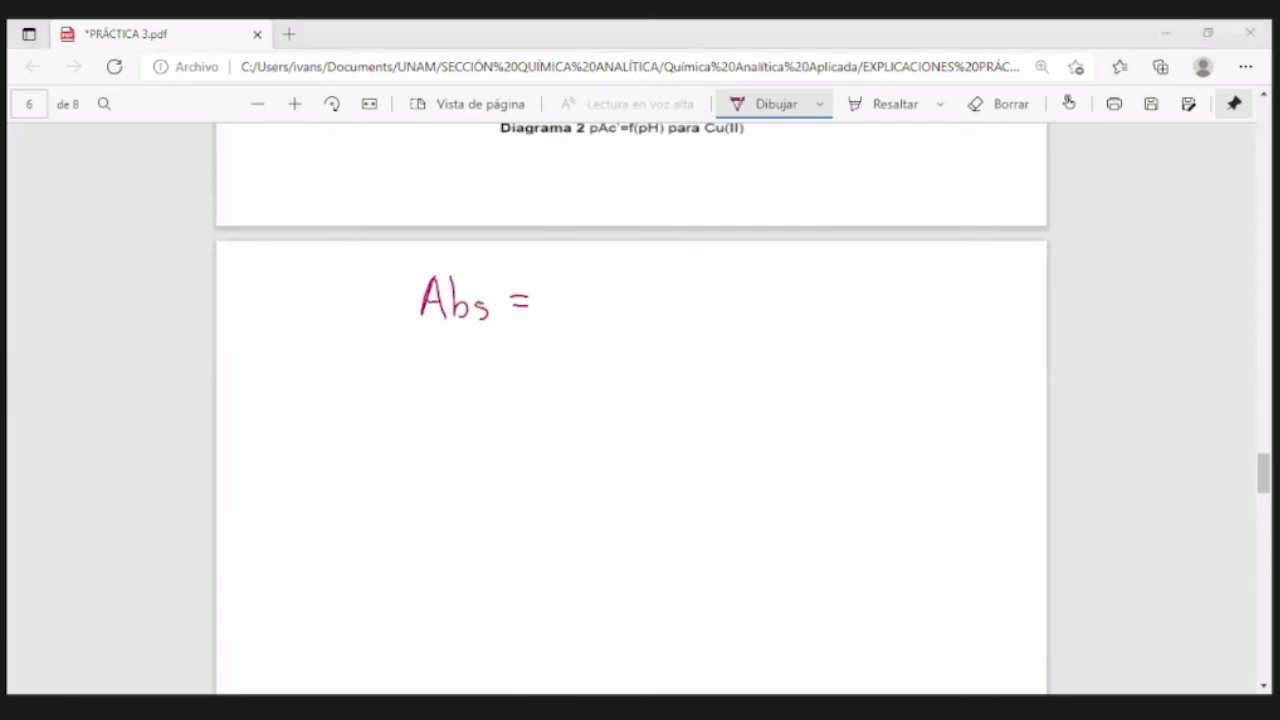
drag(558, 285, 601, 314)
click(569, 313)
mouse_move(605, 289)
mouse_down()
mouse_move(623, 288)
mouse_move(626, 318)
mouse_up()
mouse_move(640, 290)
mouse_down()
mouse_move(645, 320)
mouse_move(707, 287)
mouse_move(748, 328)
mouse_move(780, 324)
mouse_up()
click(716, 314)
drag(768, 308, 790, 306)
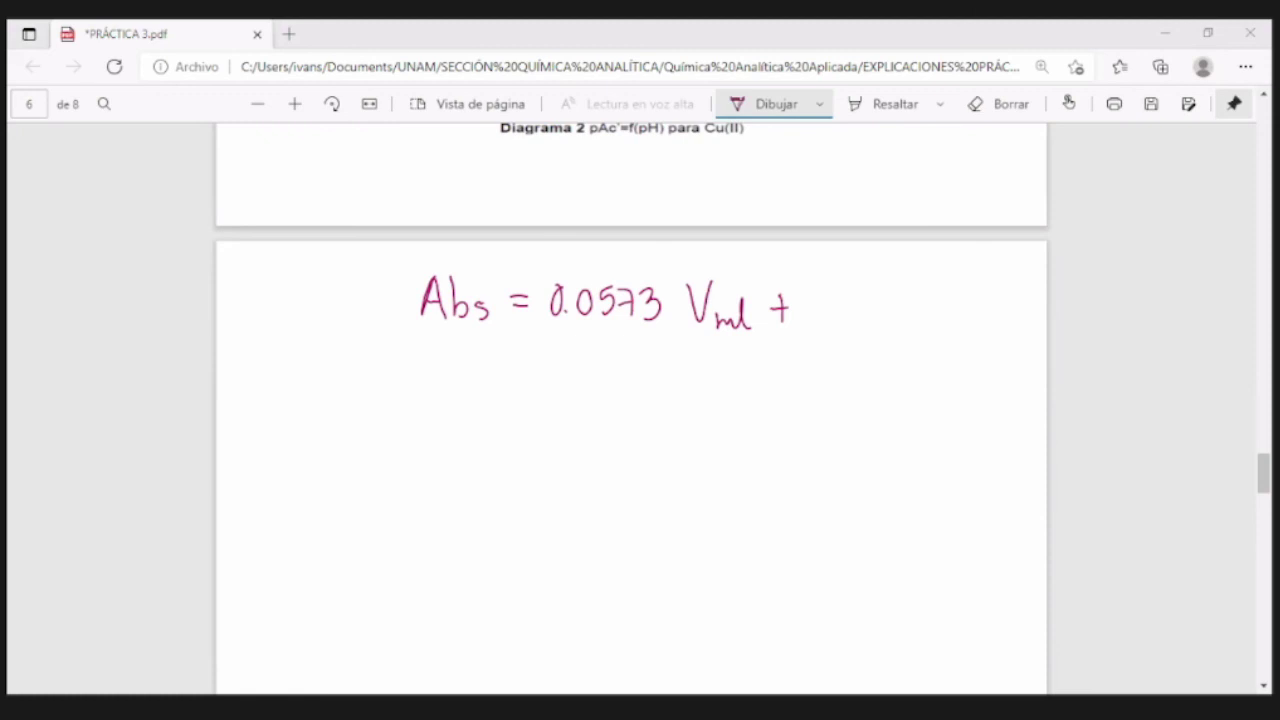
drag(840, 294, 838, 296)
click(853, 316)
drag(870, 294, 905, 317)
drag(938, 292, 926, 320)
Label the handwritten equation "APE" with an opening brace, and write "DPE" below it as the second line's label.
drag(390, 268, 378, 332)
mouse_move(276, 322)
mouse_down()
mouse_move(298, 322)
mouse_move(294, 308)
mouse_move(342, 318)
mouse_up()
drag(292, 372, 290, 372)
mouse_move(310, 404)
mouse_down()
mouse_move(322, 380)
mouse_move(346, 406)
mouse_up()
Handwrite an opening brace and the DPE line equation "Abs = -0.0077 Vml +" beside the DPE label.
mouse_move(386, 358)
mouse_down()
mouse_move(380, 420)
mouse_move(446, 404)
mouse_up()
drag(458, 372, 484, 402)
mouse_move(522, 379)
mouse_down()
mouse_move(538, 379)
mouse_move(534, 391)
mouse_up()
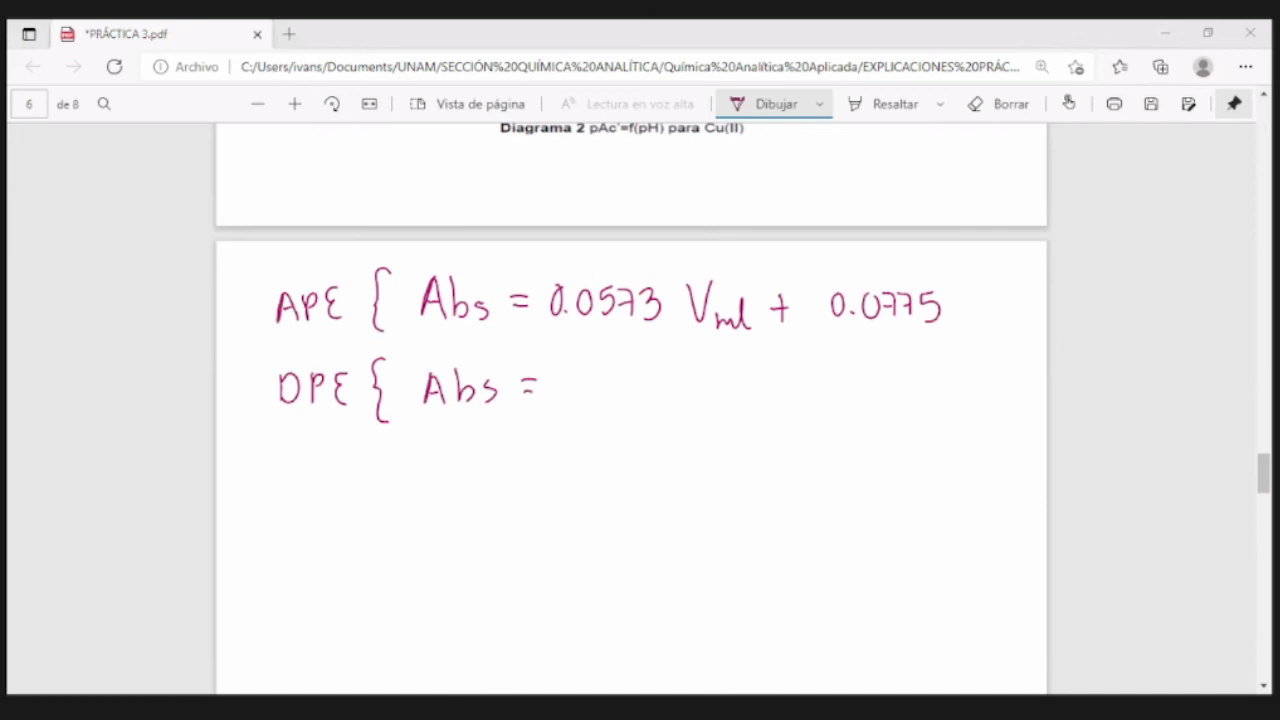
drag(558, 389, 576, 388)
mouse_move(596, 378)
mouse_down()
mouse_move(618, 402)
mouse_move(626, 380)
mouse_up()
click(606, 399)
drag(643, 382, 675, 404)
mouse_move(702, 372)
mouse_down()
mouse_move(728, 370)
mouse_move(748, 406)
mouse_up()
mouse_move(752, 382)
mouse_down()
mouse_move(758, 406)
mouse_move(808, 392)
mouse_up()
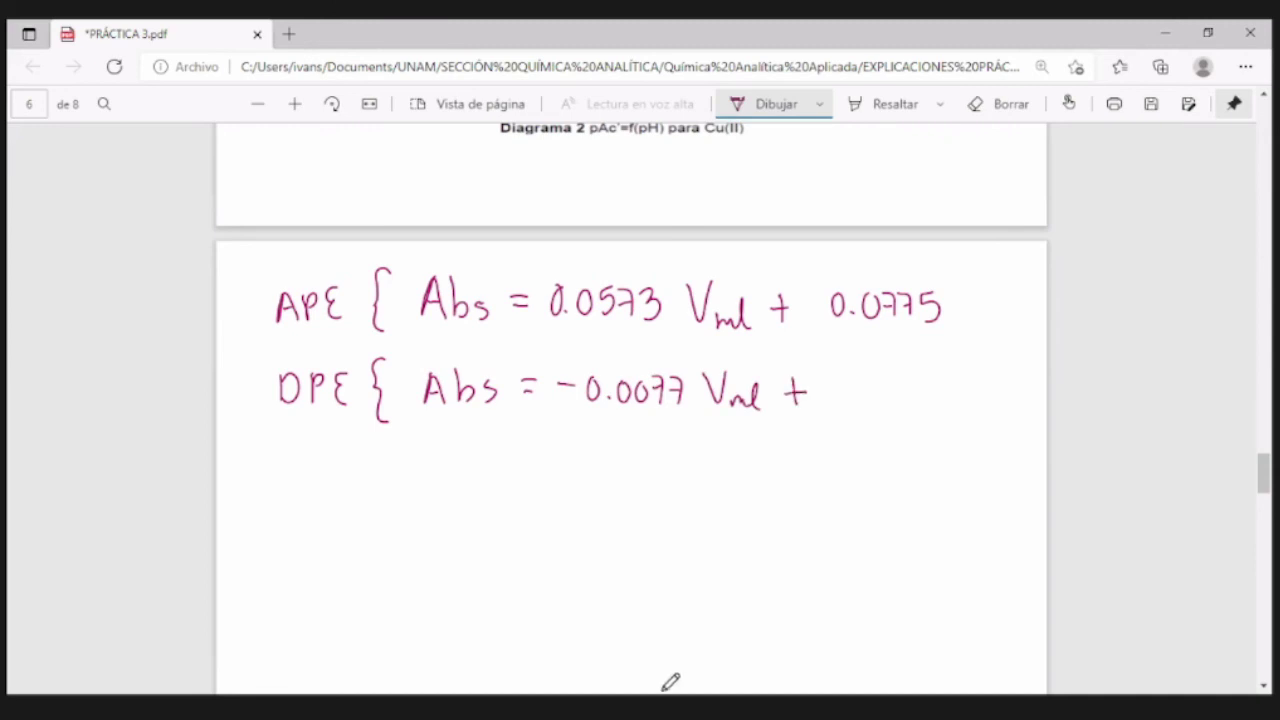